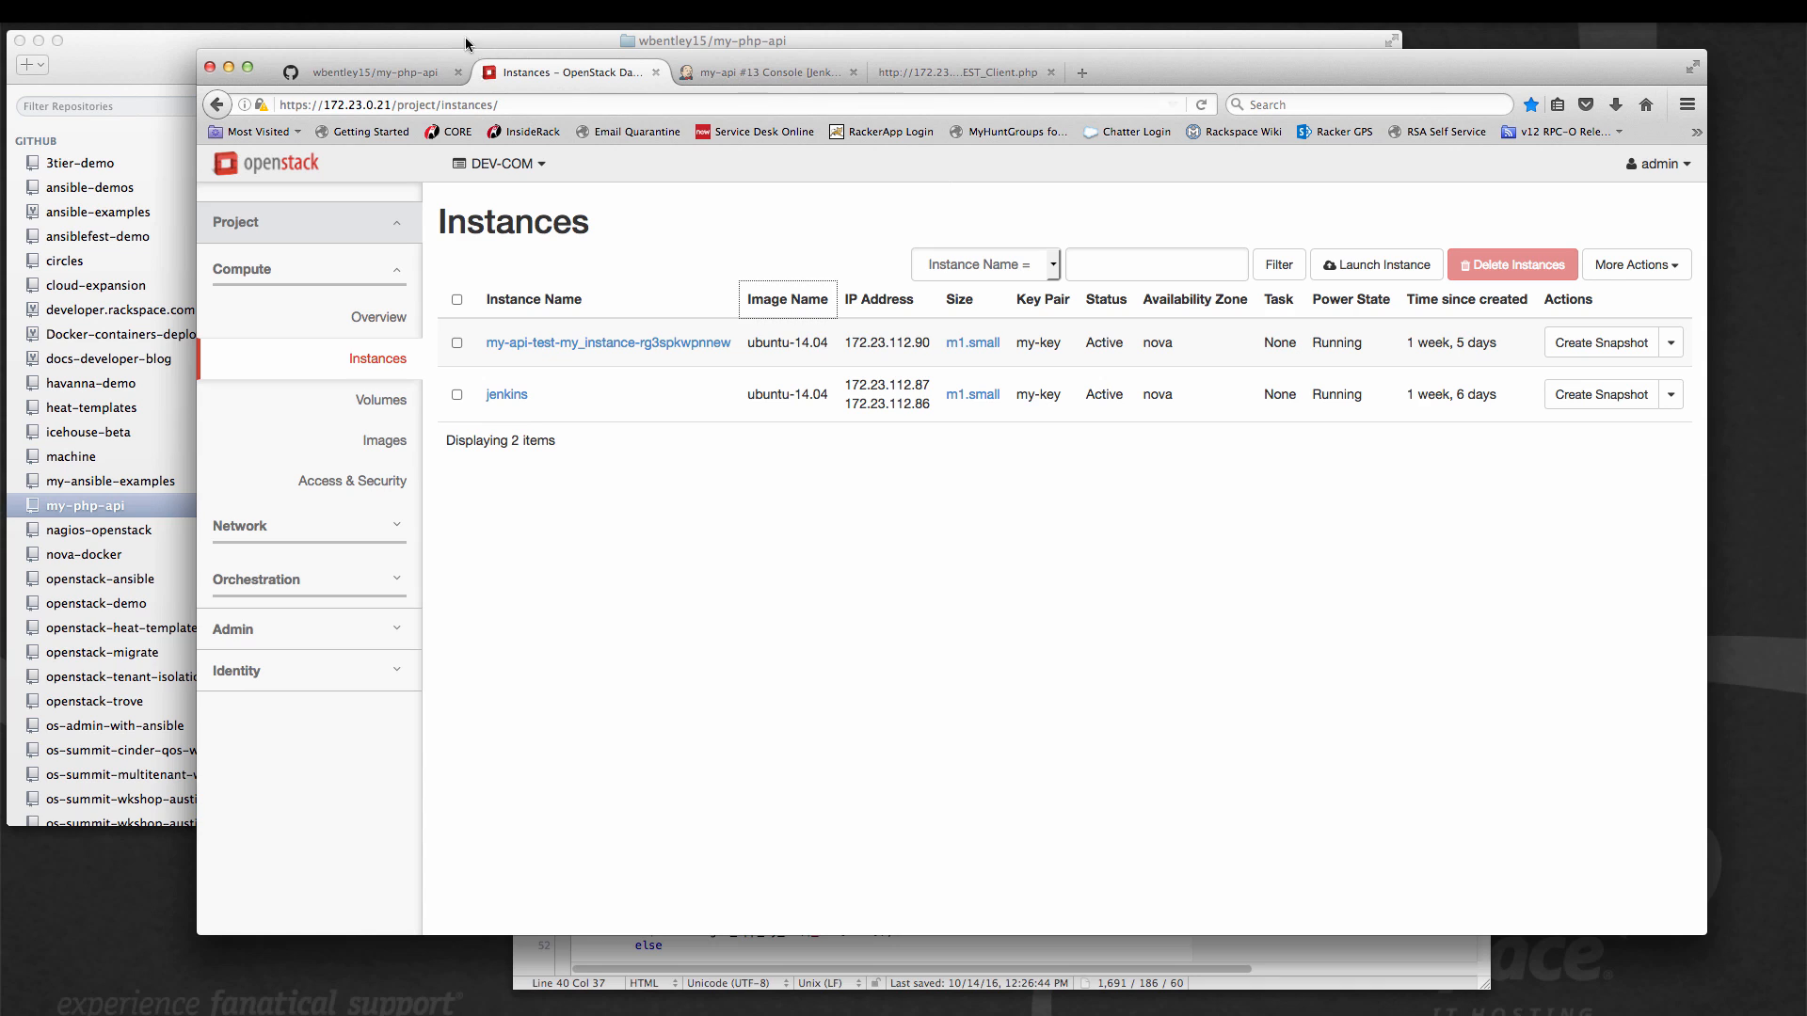
Review the code of api.php and REST_Client.php in the my-php-api GitHub repository.
{"action": "left_click", "coordinate": [382, 71]}
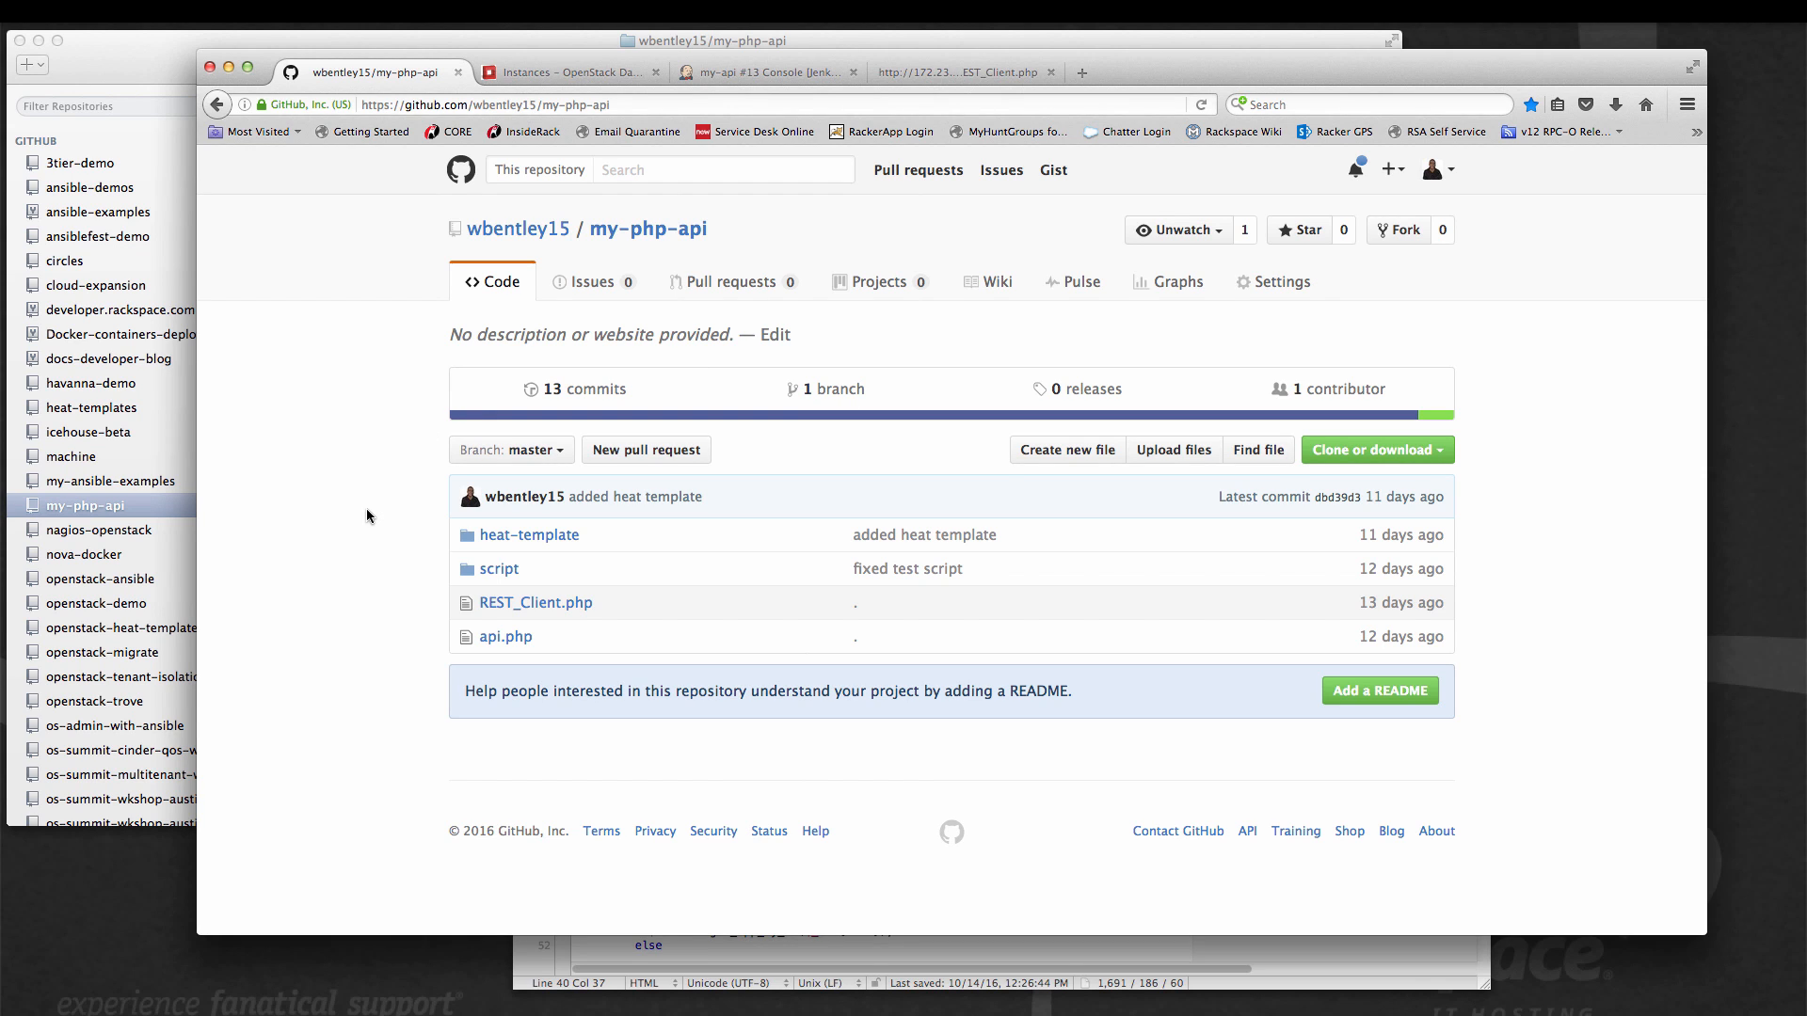
{"action": "left_click", "coordinate": [508, 638]}
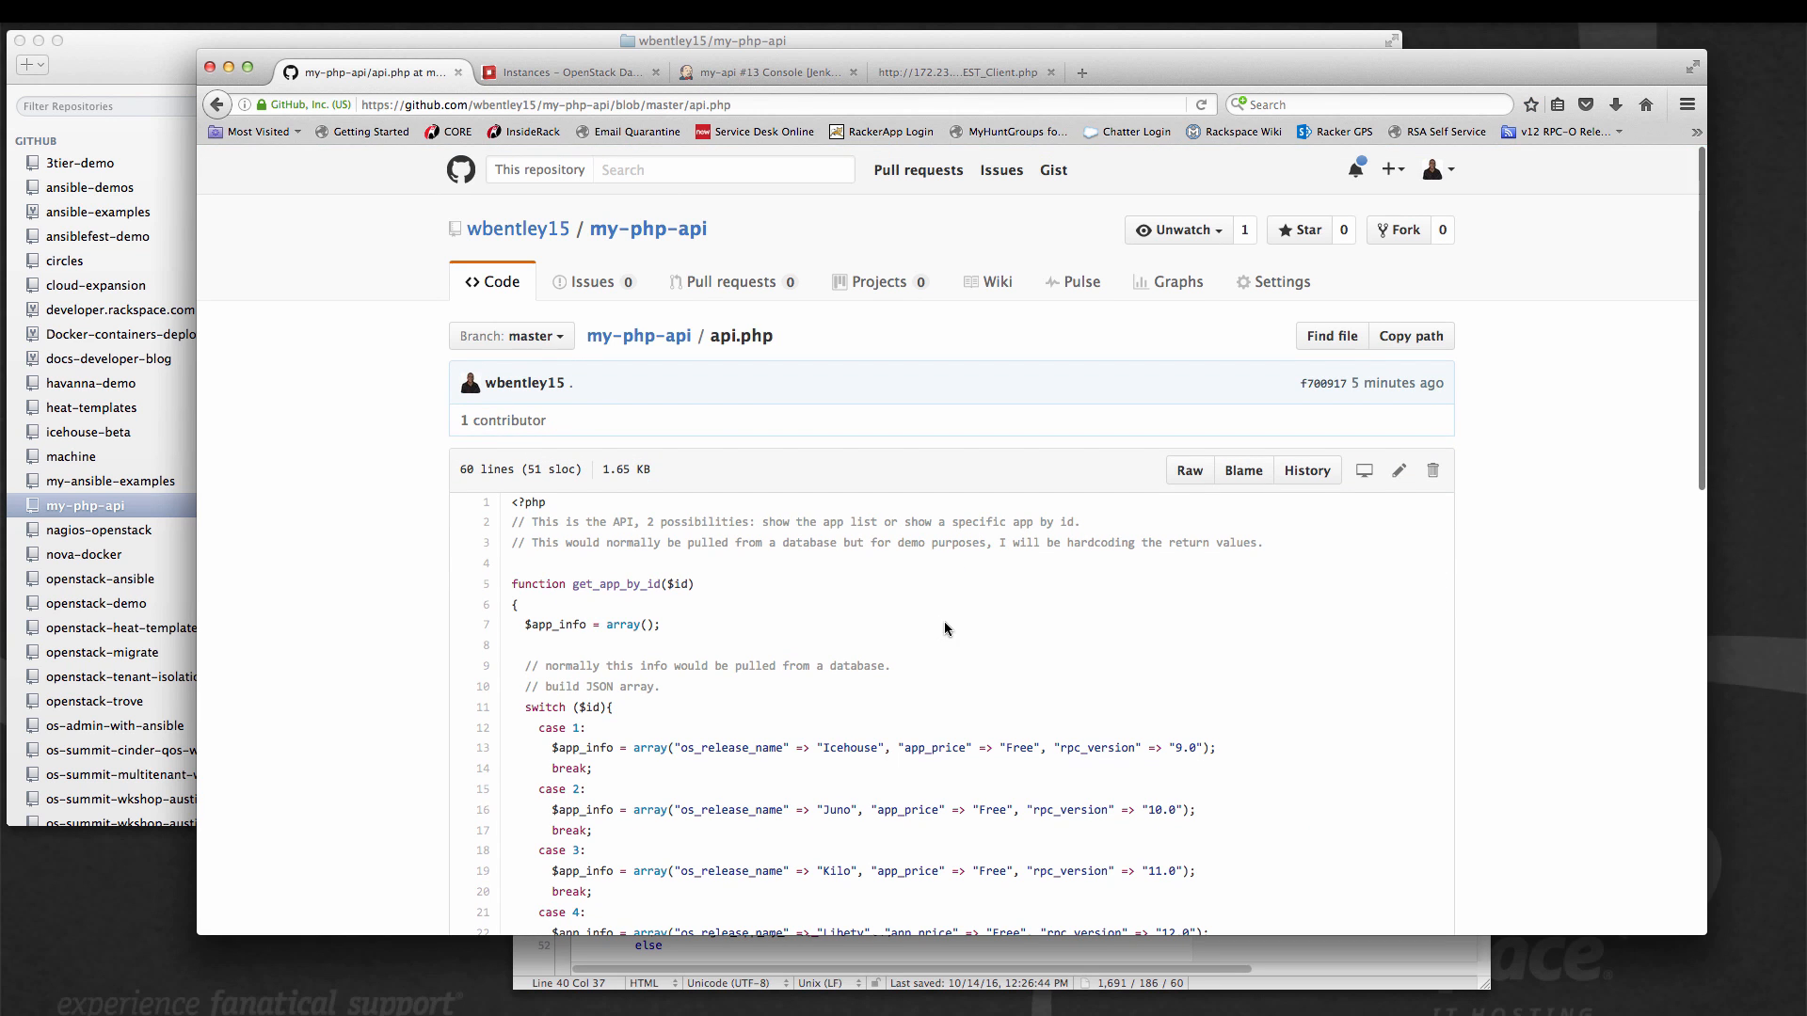
{"action": "scroll", "coordinate": [945, 621], "scroll_direction": "down", "scroll_amount": 5}
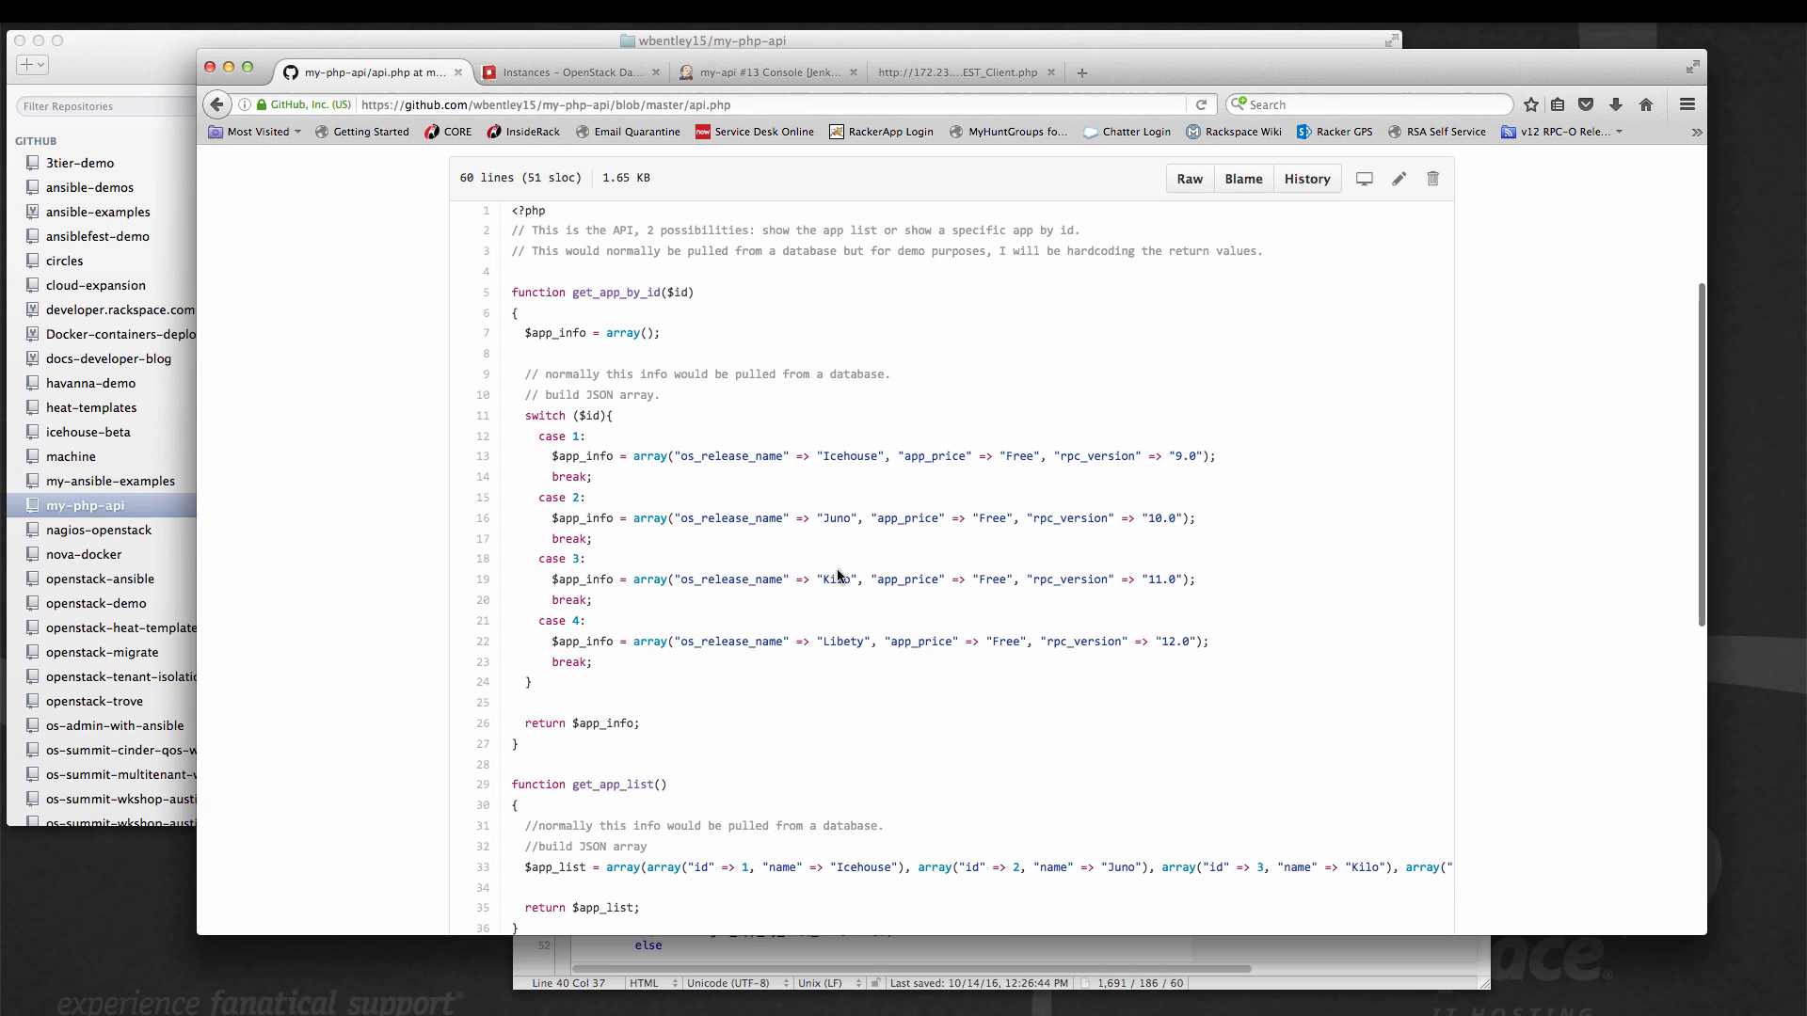
{"action": "scroll", "coordinate": [983, 388], "scroll_direction": "up", "scroll_amount": 5}
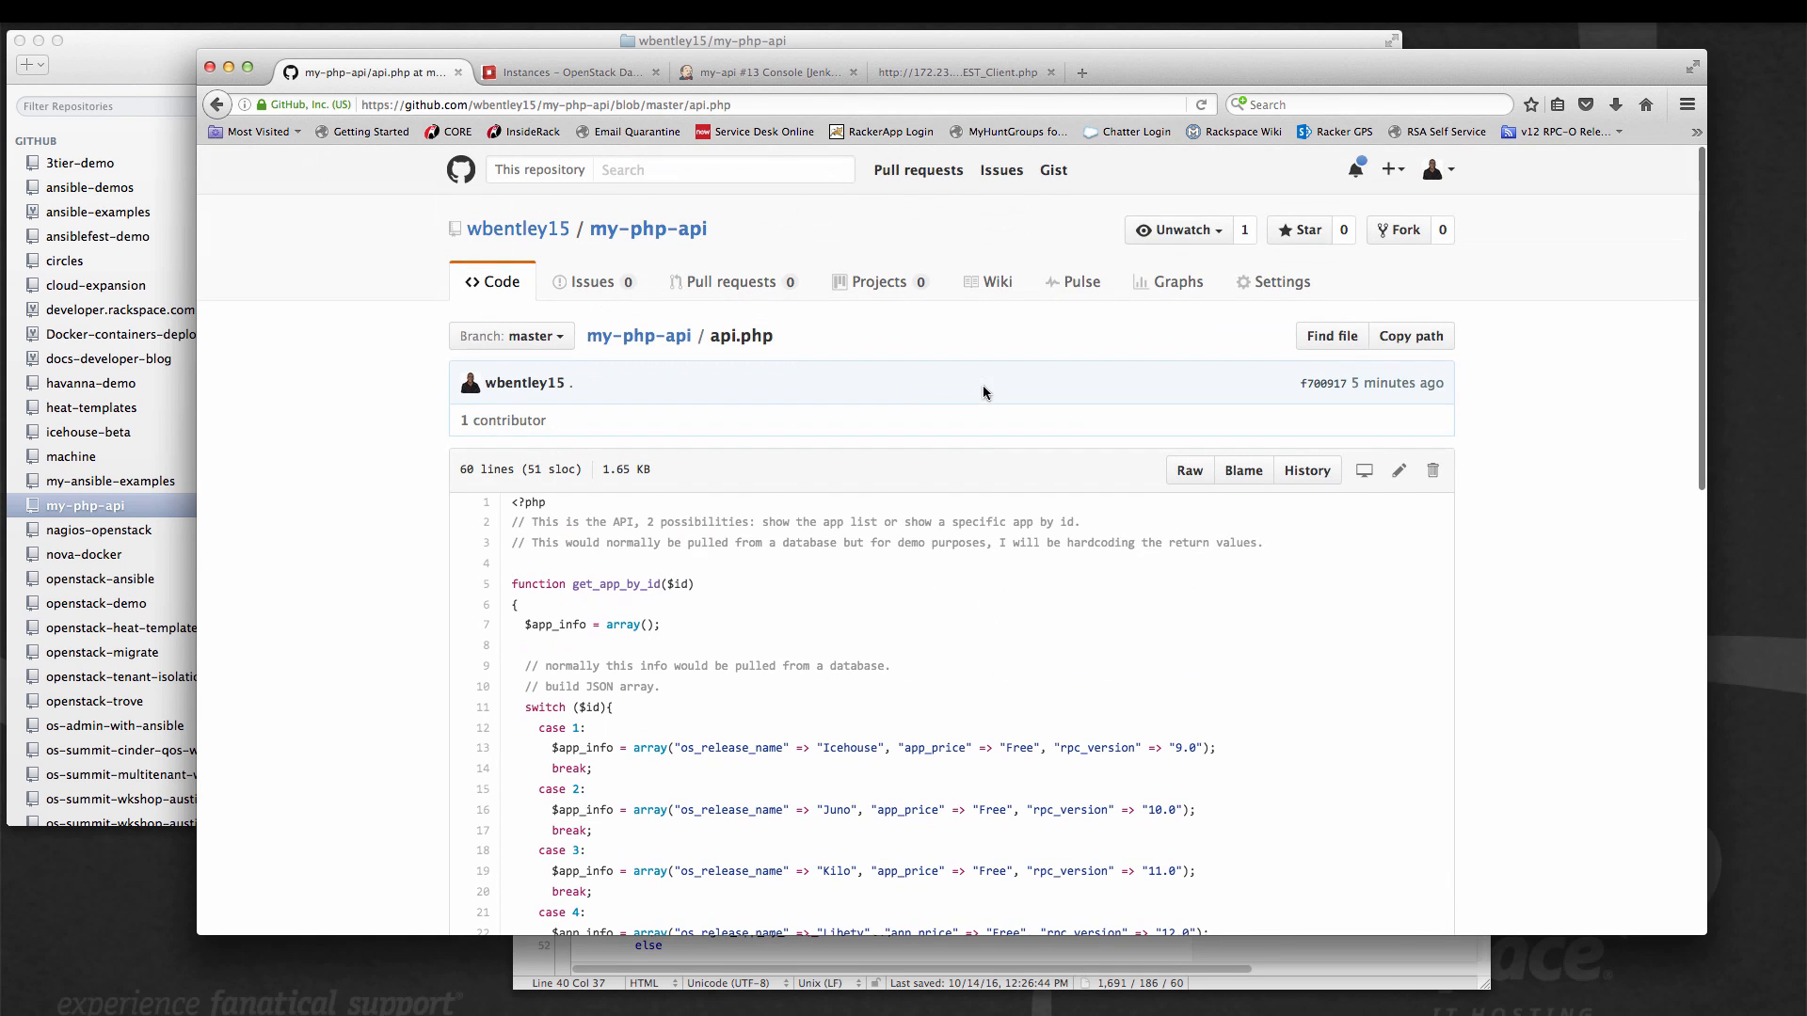
{"action": "left_click", "coordinate": [616, 338]}
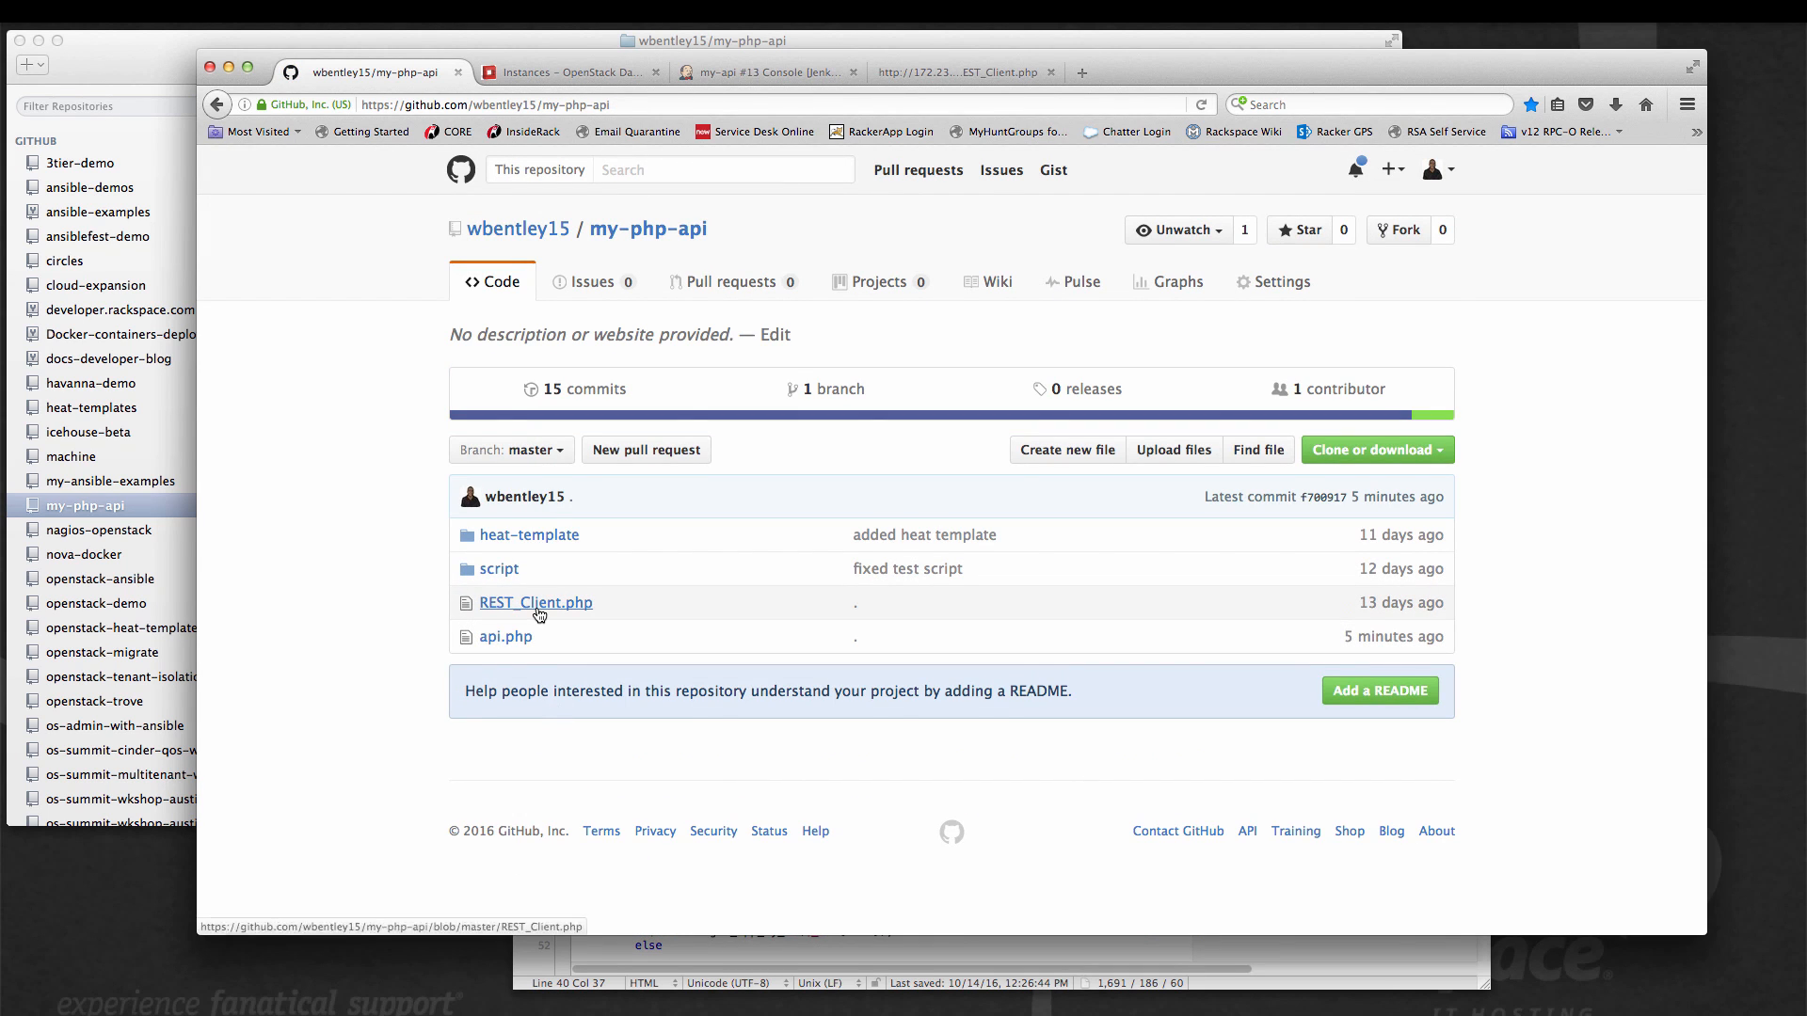
{"action": "left_click", "coordinate": [535, 605]}
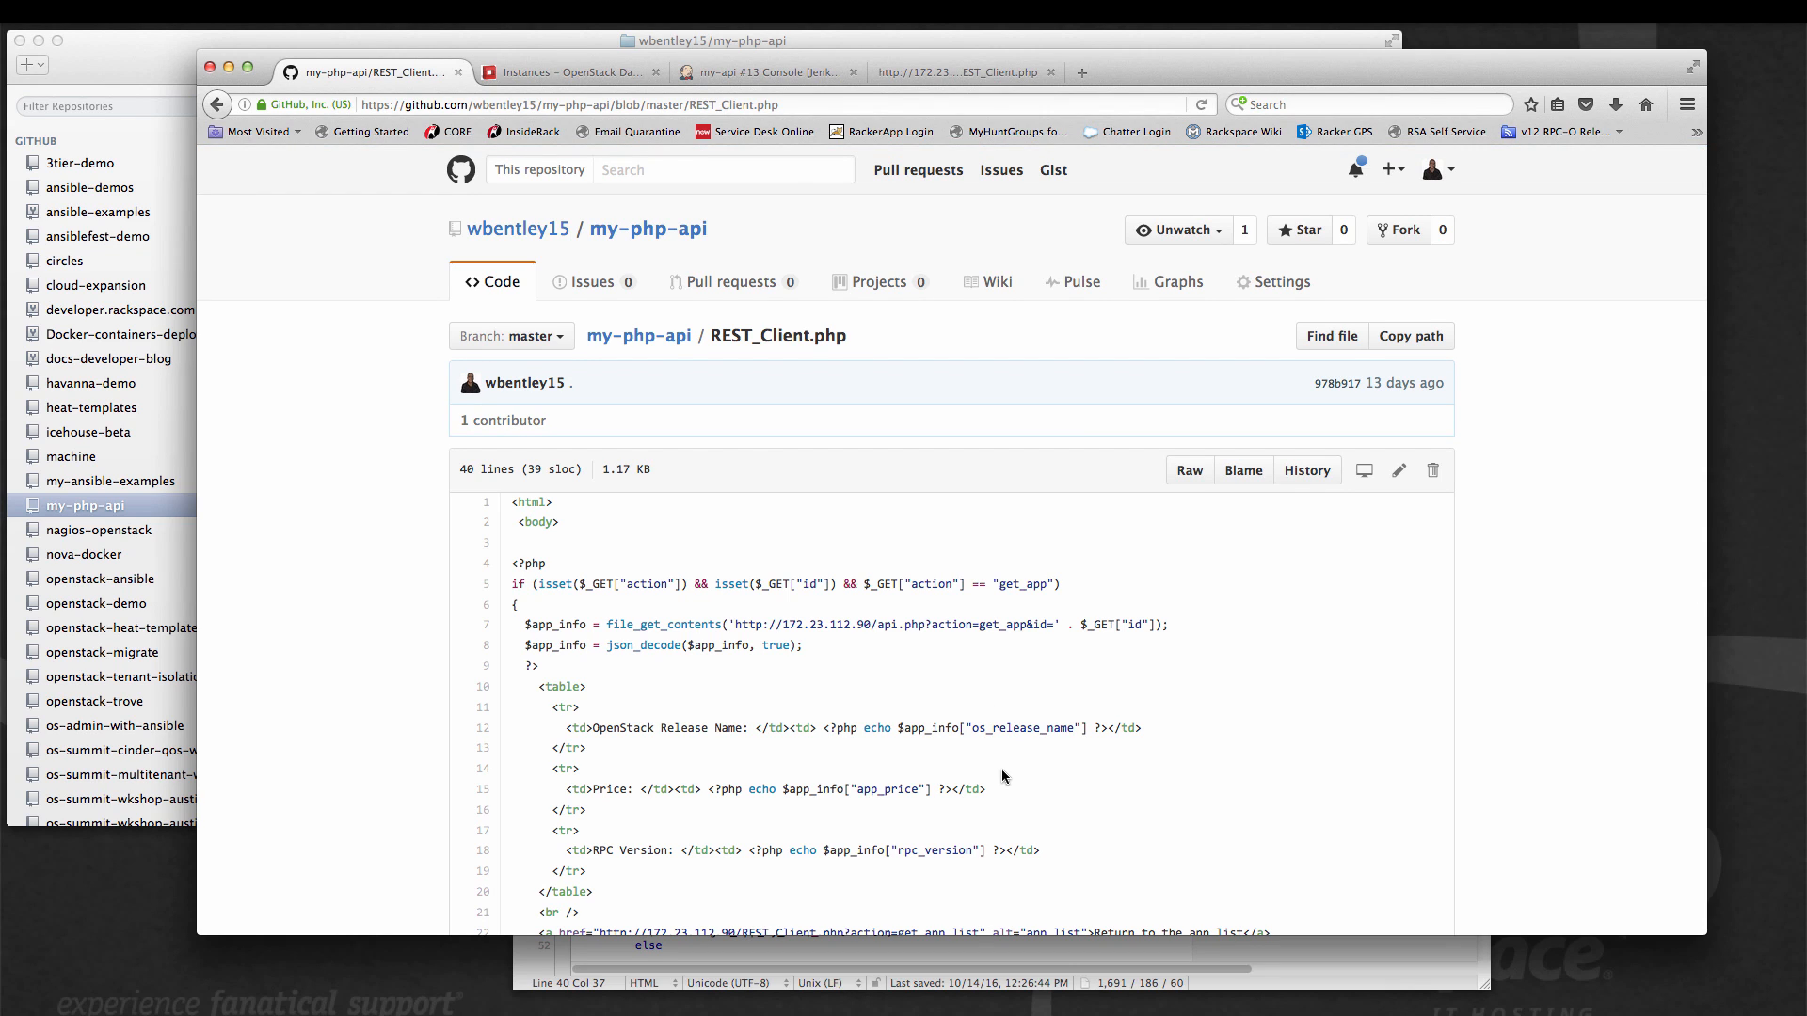
Read the deploy and test scripts in the repository's script folder, and return to the my-php-api overview.
{"action": "left_click", "coordinate": [635, 336]}
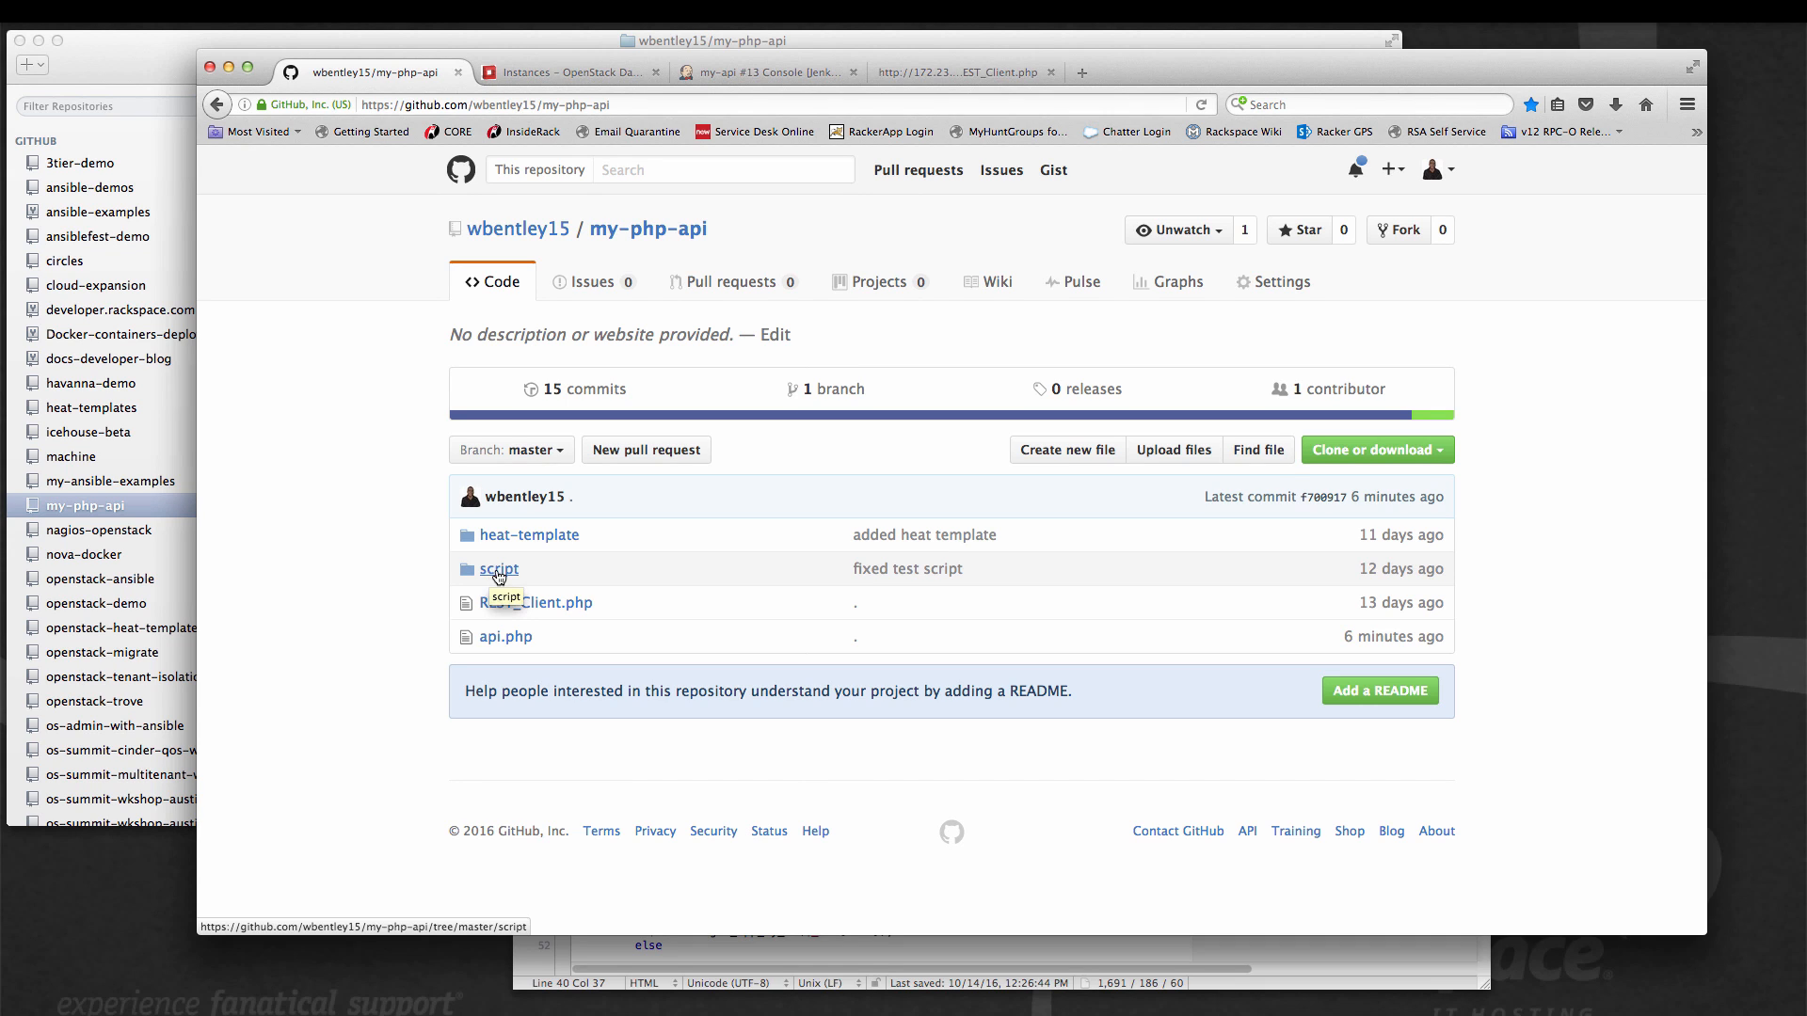
{"action": "left_click", "coordinate": [498, 570]}
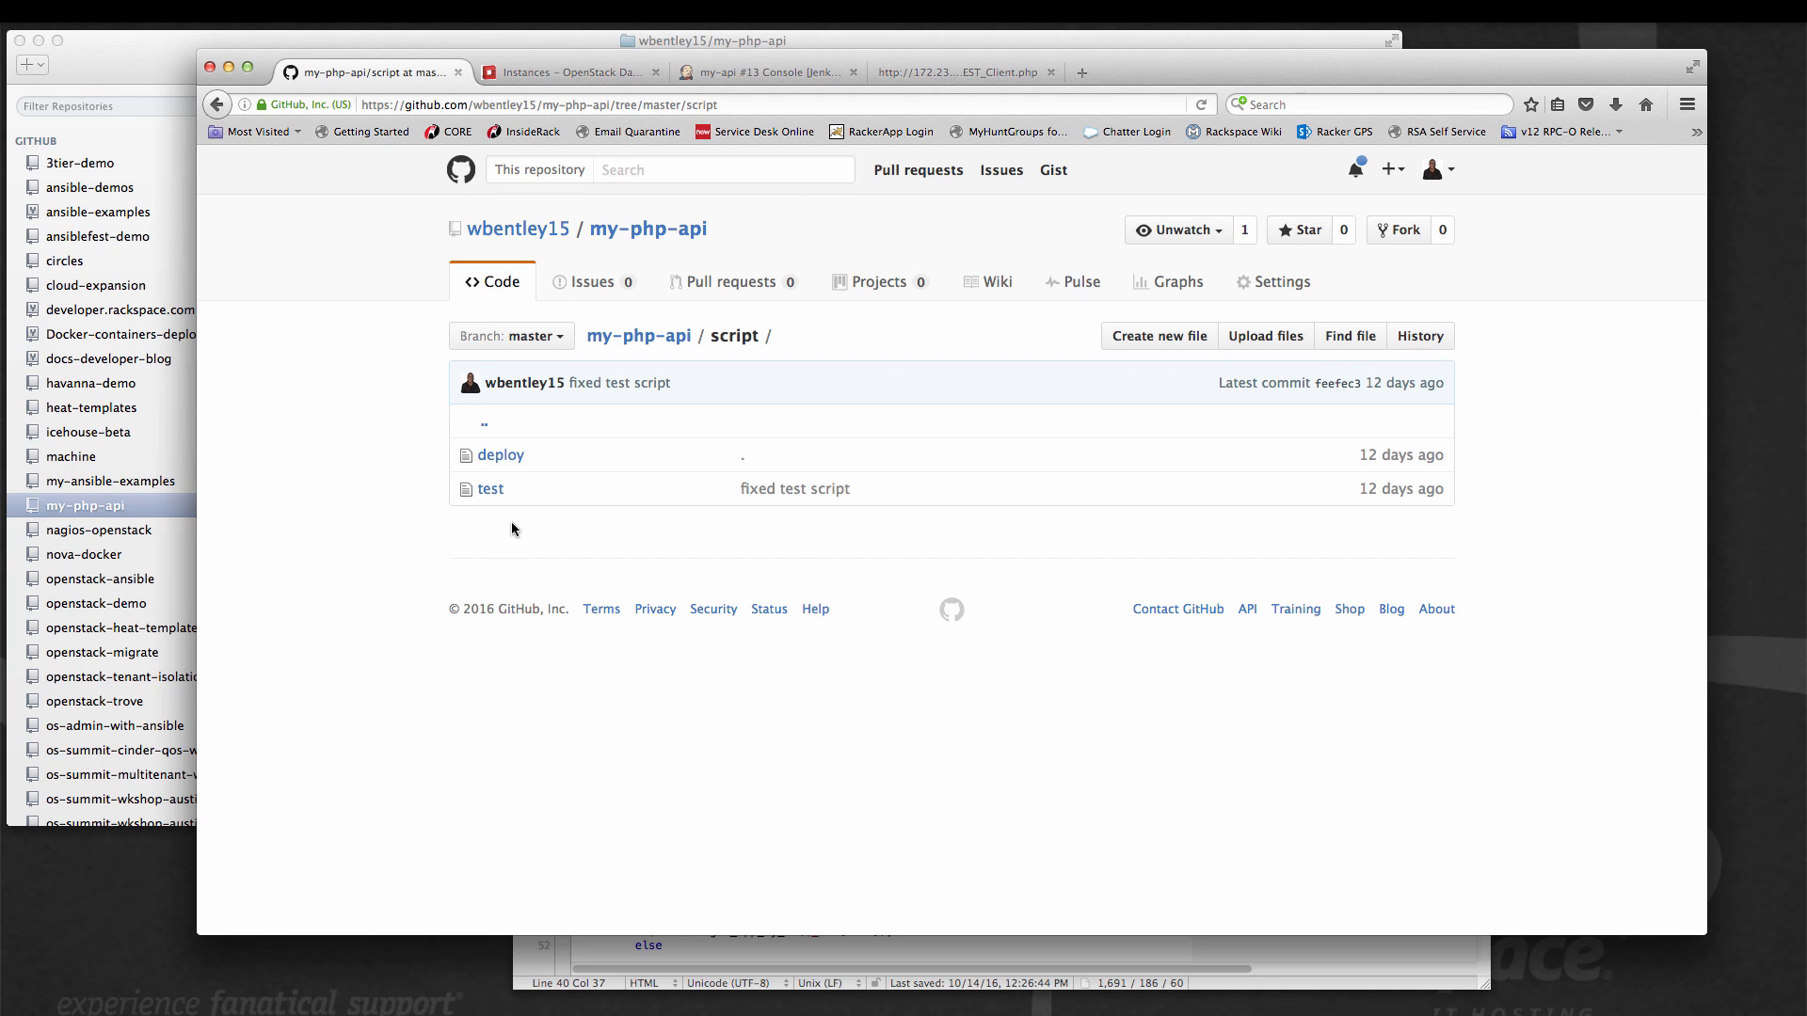
{"action": "left_click", "coordinate": [502, 457]}
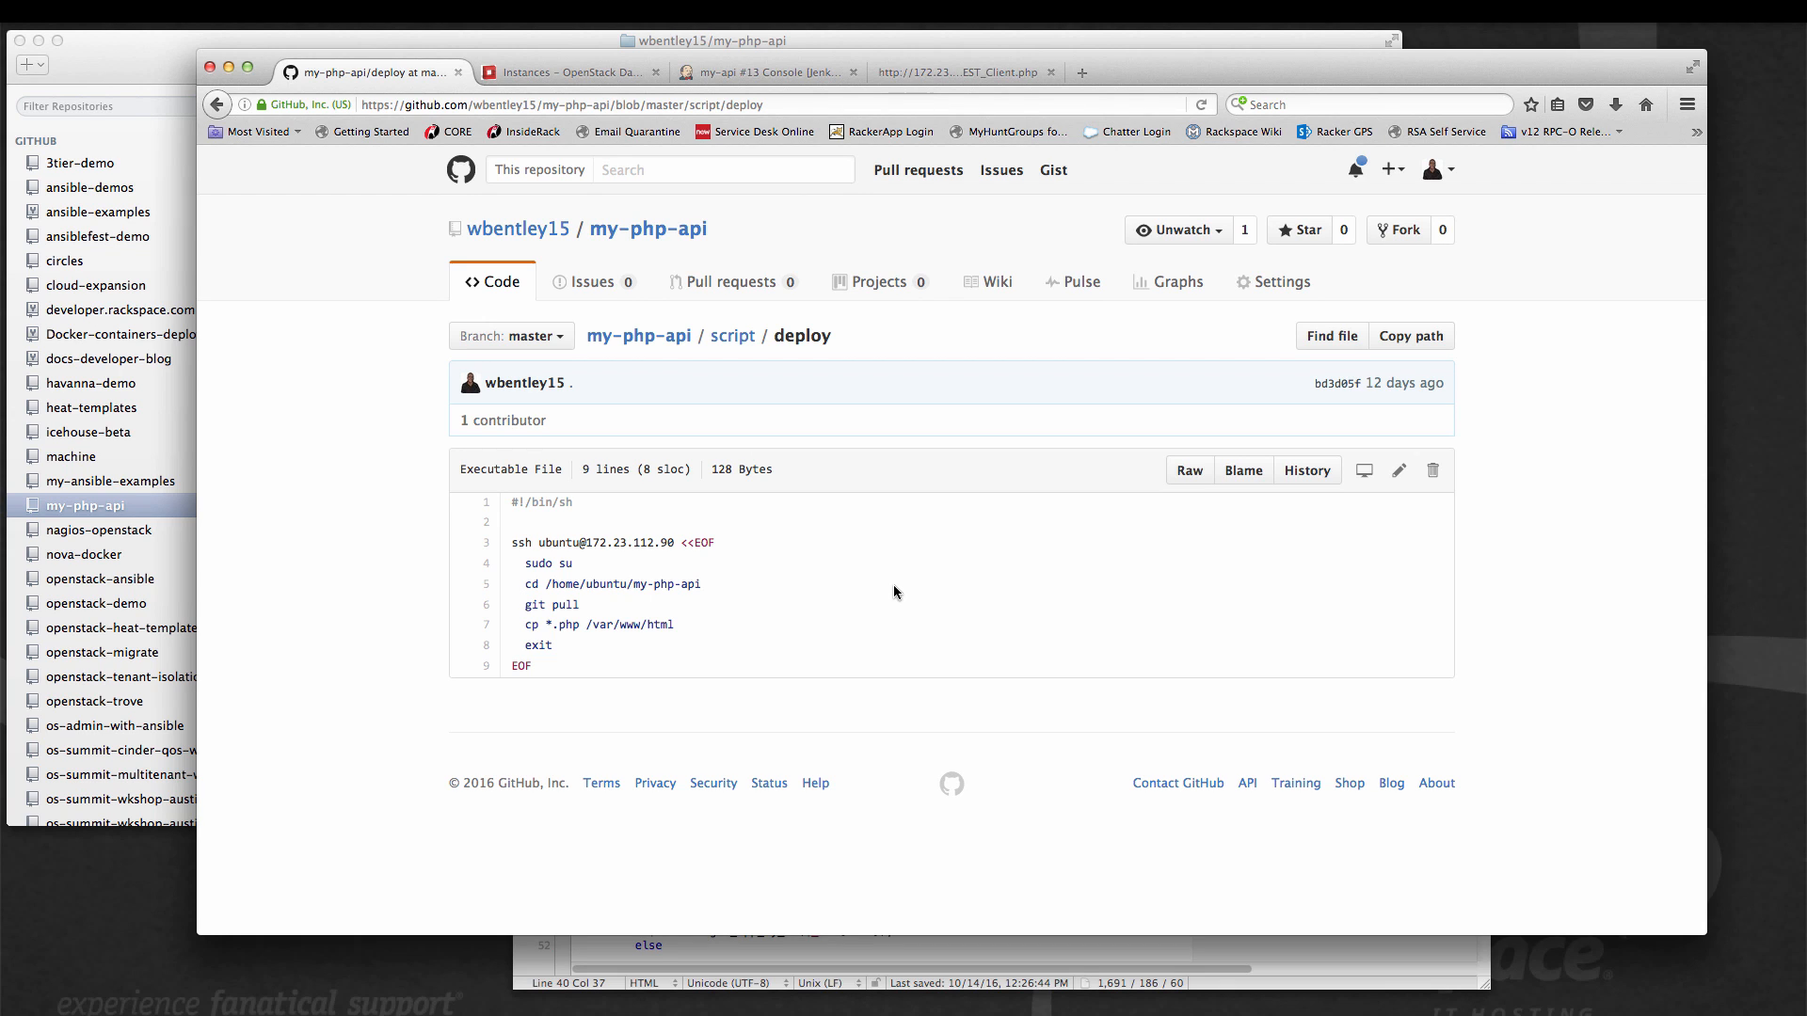
{"action": "left_click", "coordinate": [743, 345]}
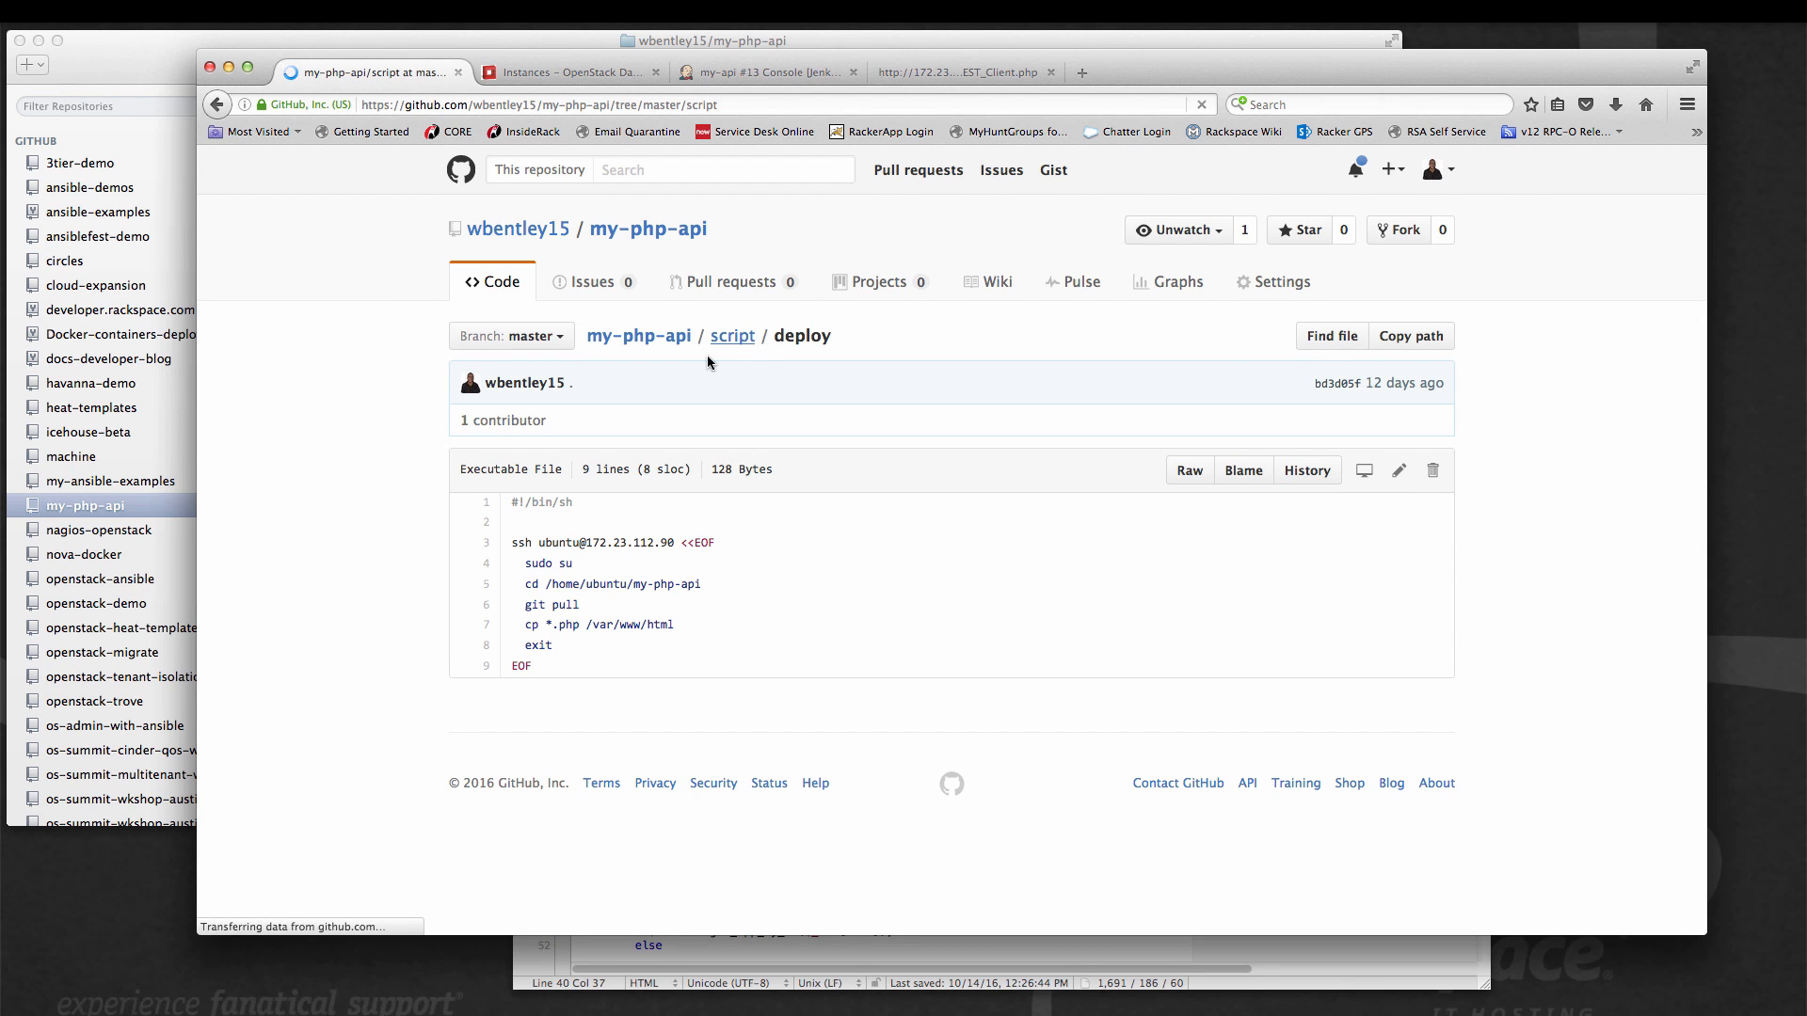
{"action": "left_click", "coordinate": [484, 491]}
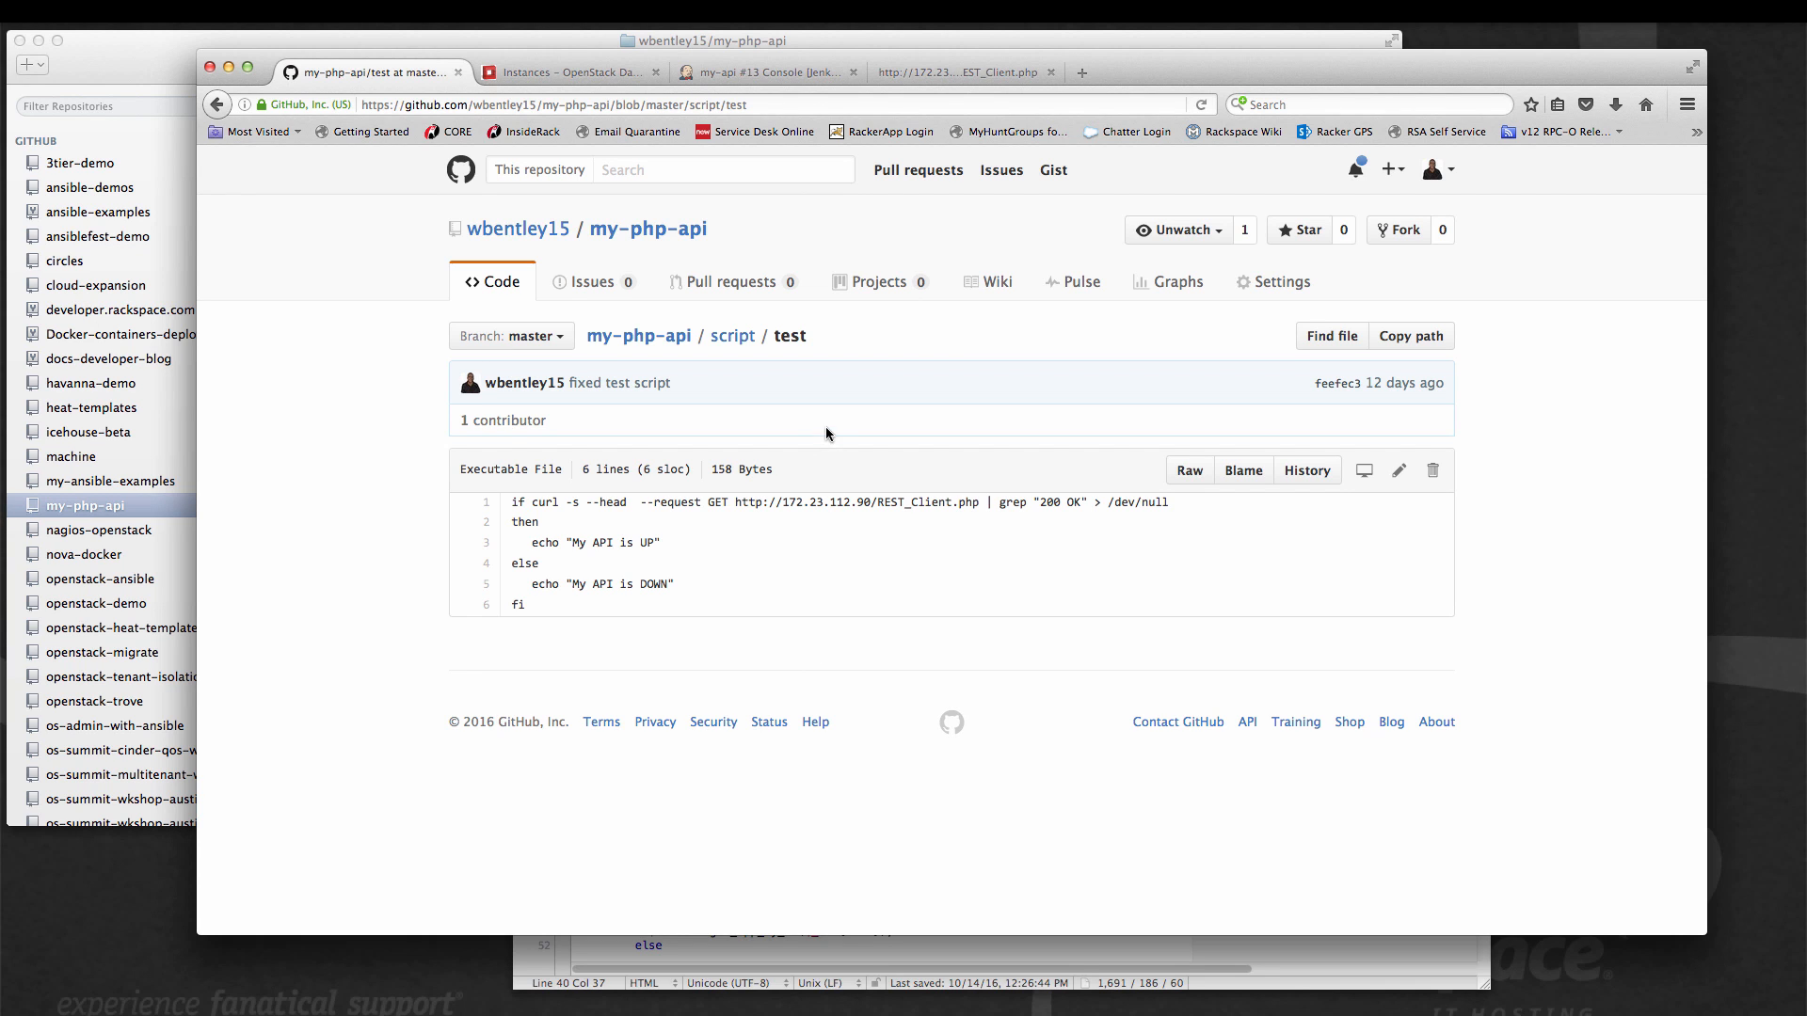
{"action": "left_click", "coordinate": [648, 229]}
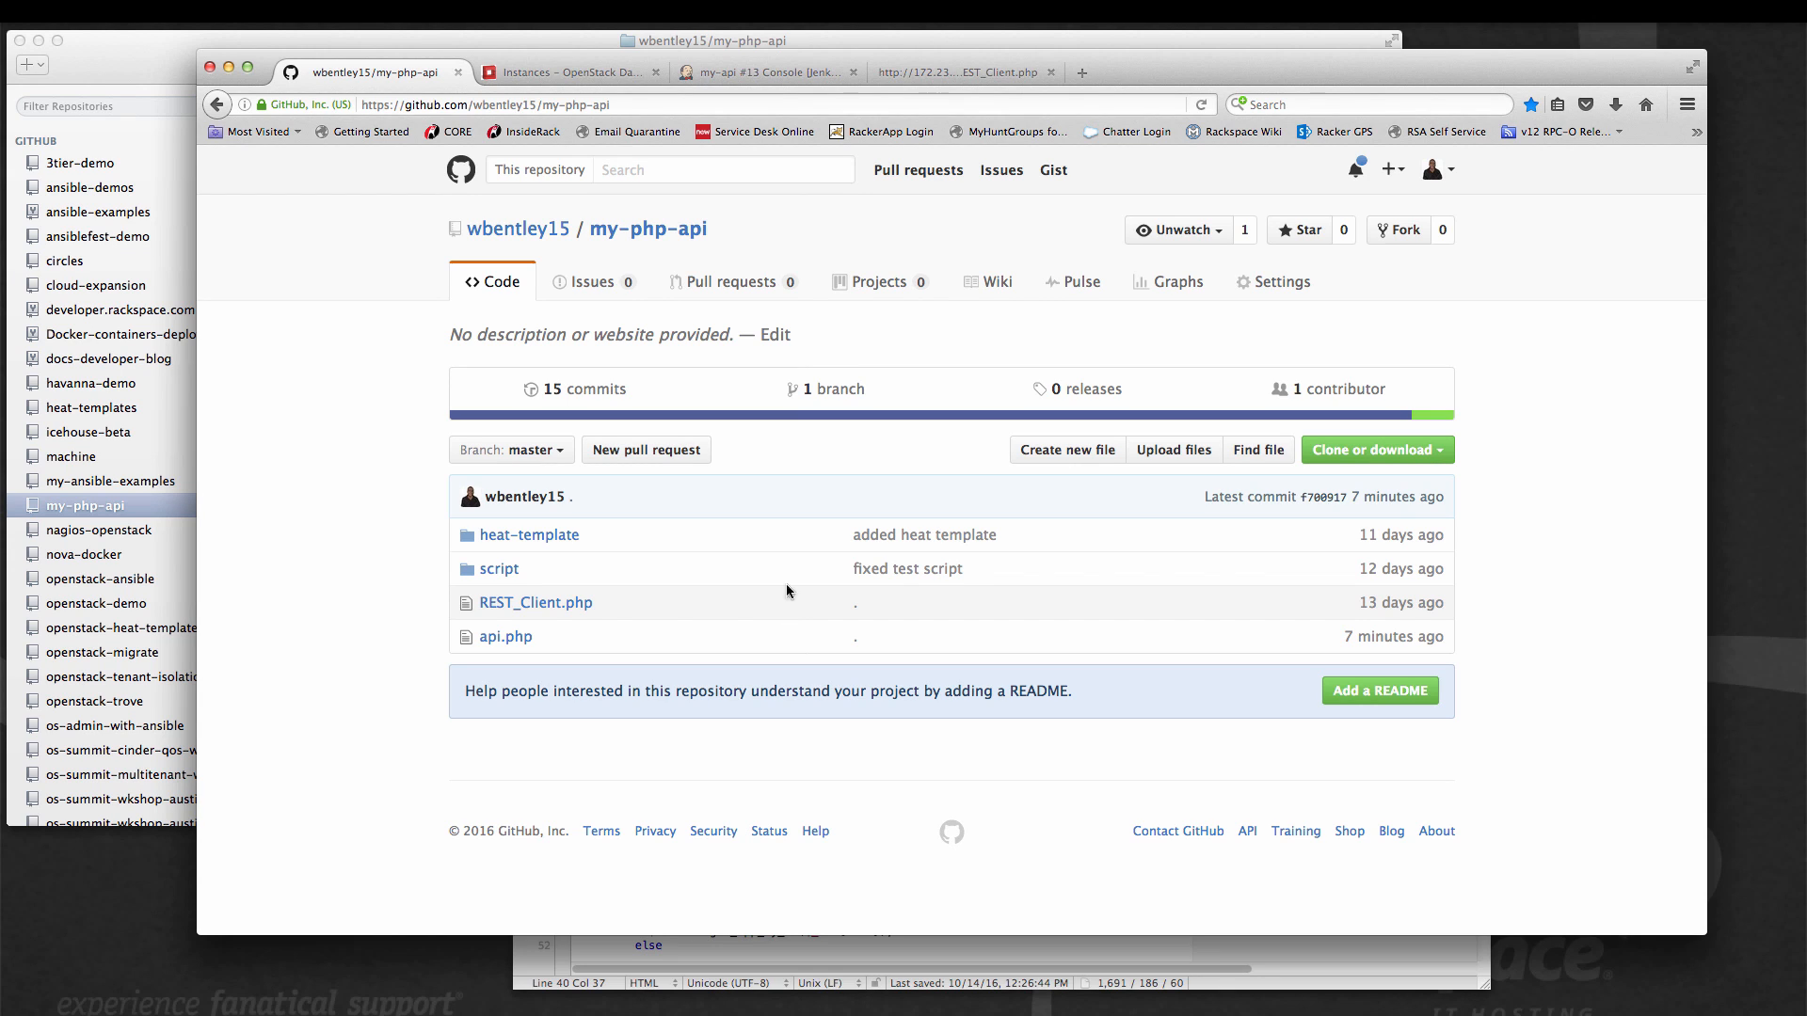
Check the OpenStack instances list and open the my-api project from the Jenkins dashboard.
{"action": "left_click", "coordinate": [551, 75]}
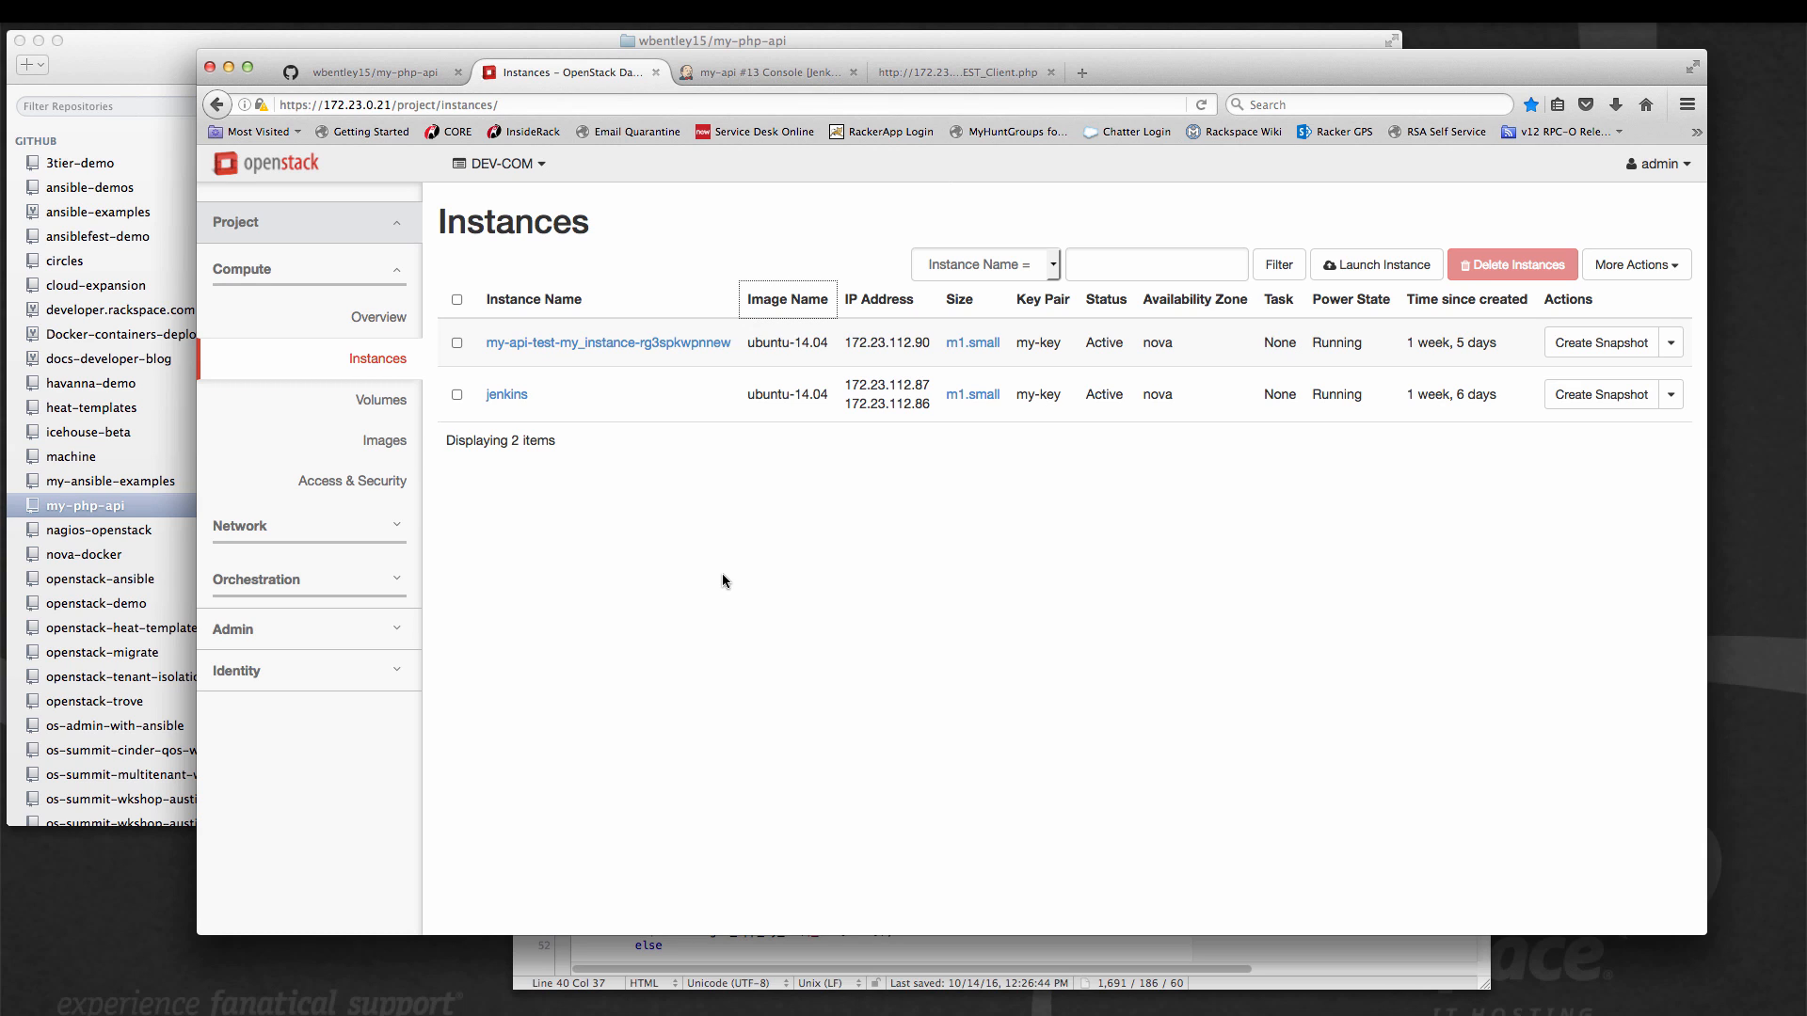
{"action": "left_click", "coordinate": [757, 75]}
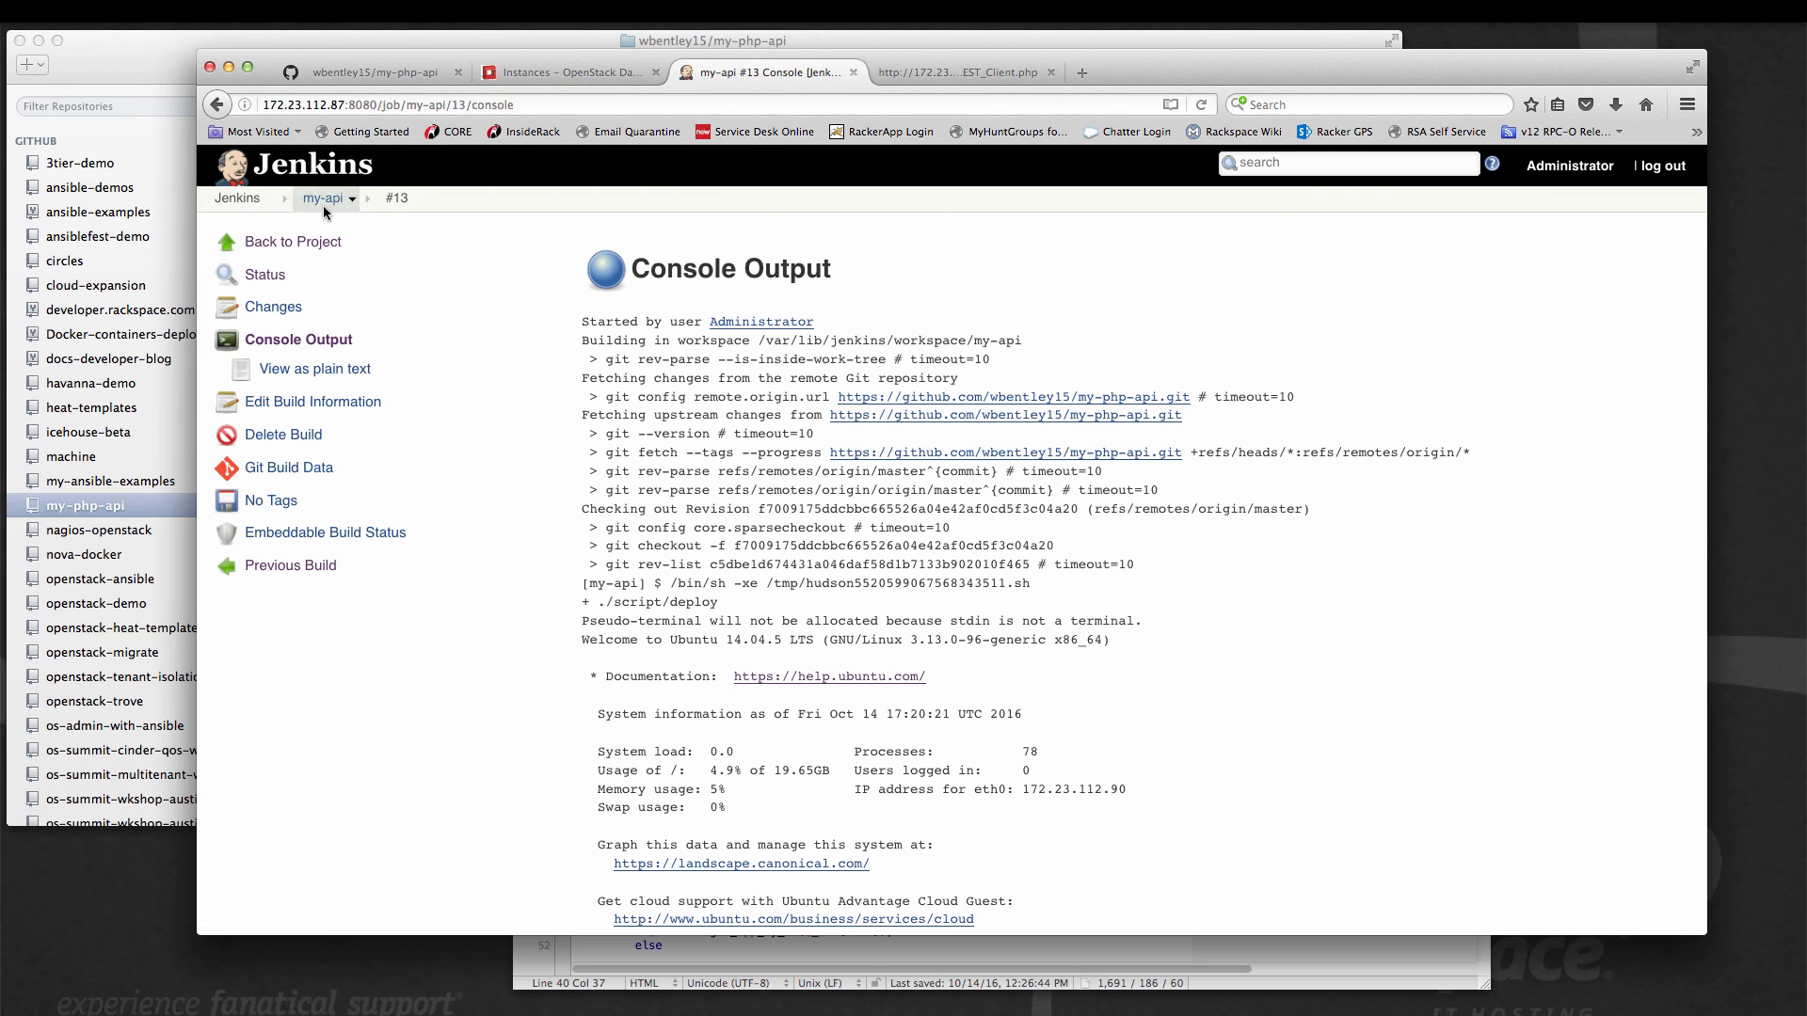
{"action": "left_click", "coordinate": [289, 244]}
{"action": "left_click", "coordinate": [282, 243]}
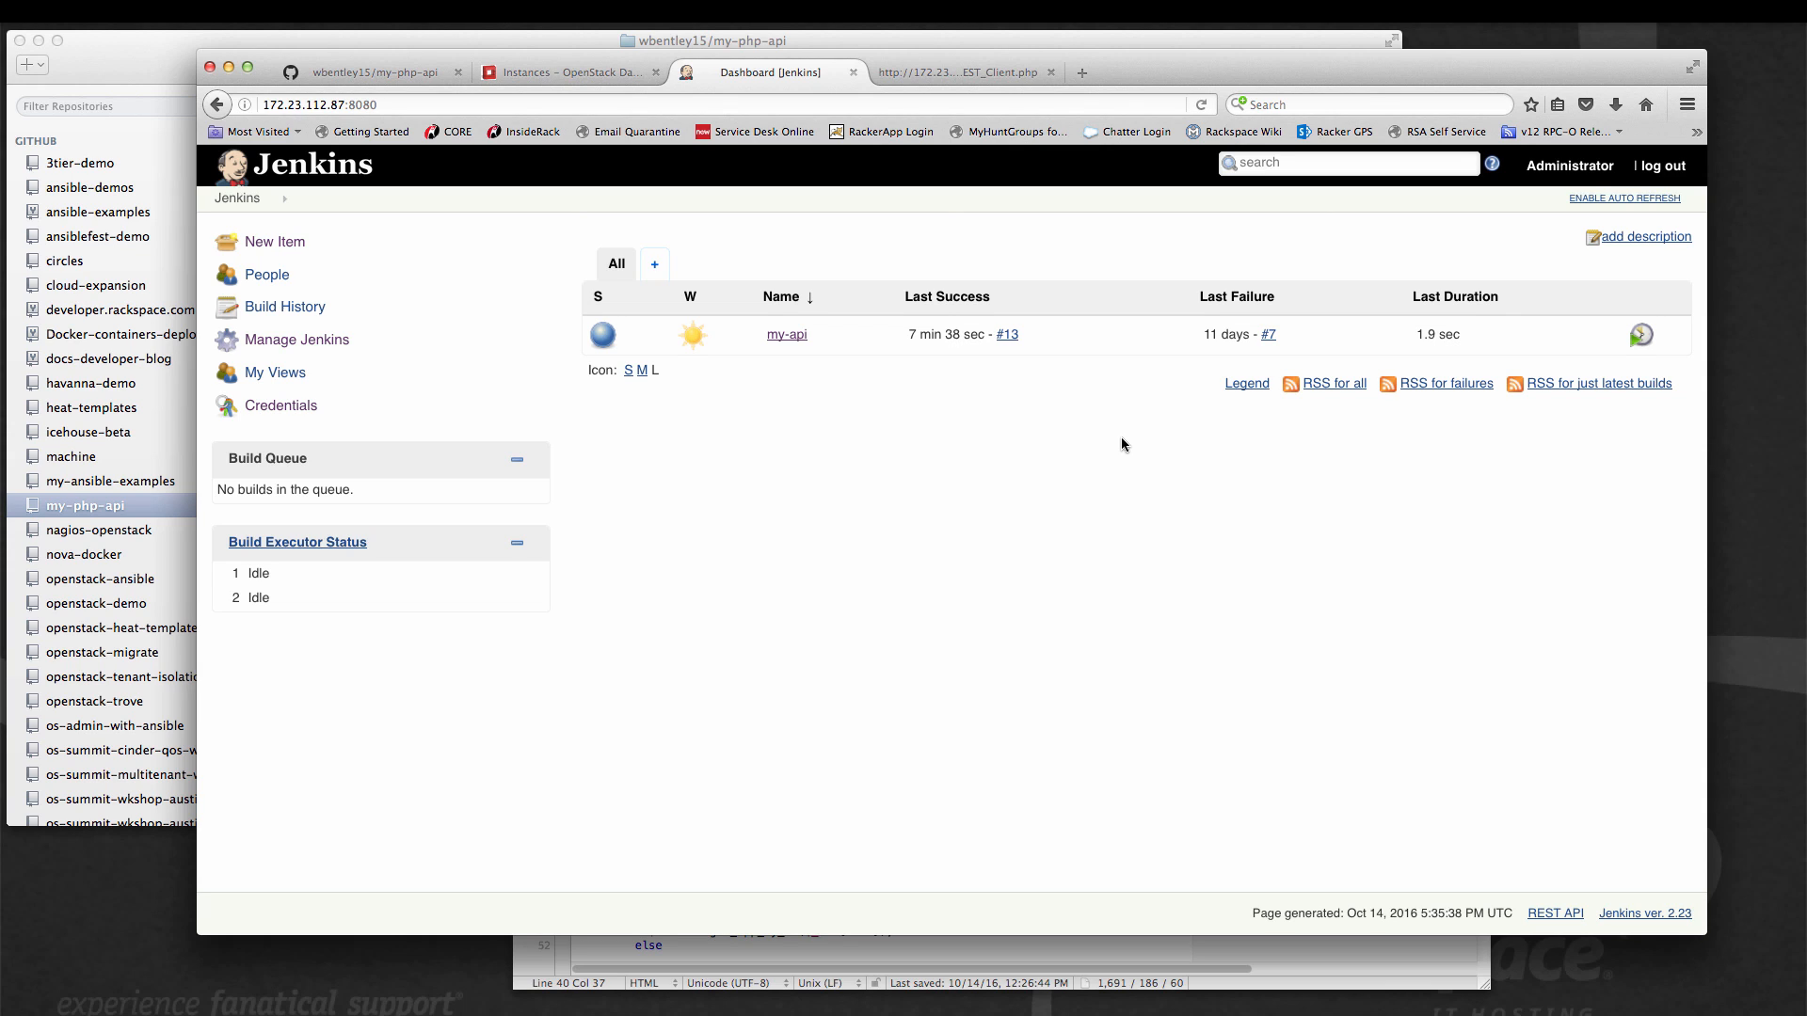
{"action": "left_click", "coordinate": [786, 335]}
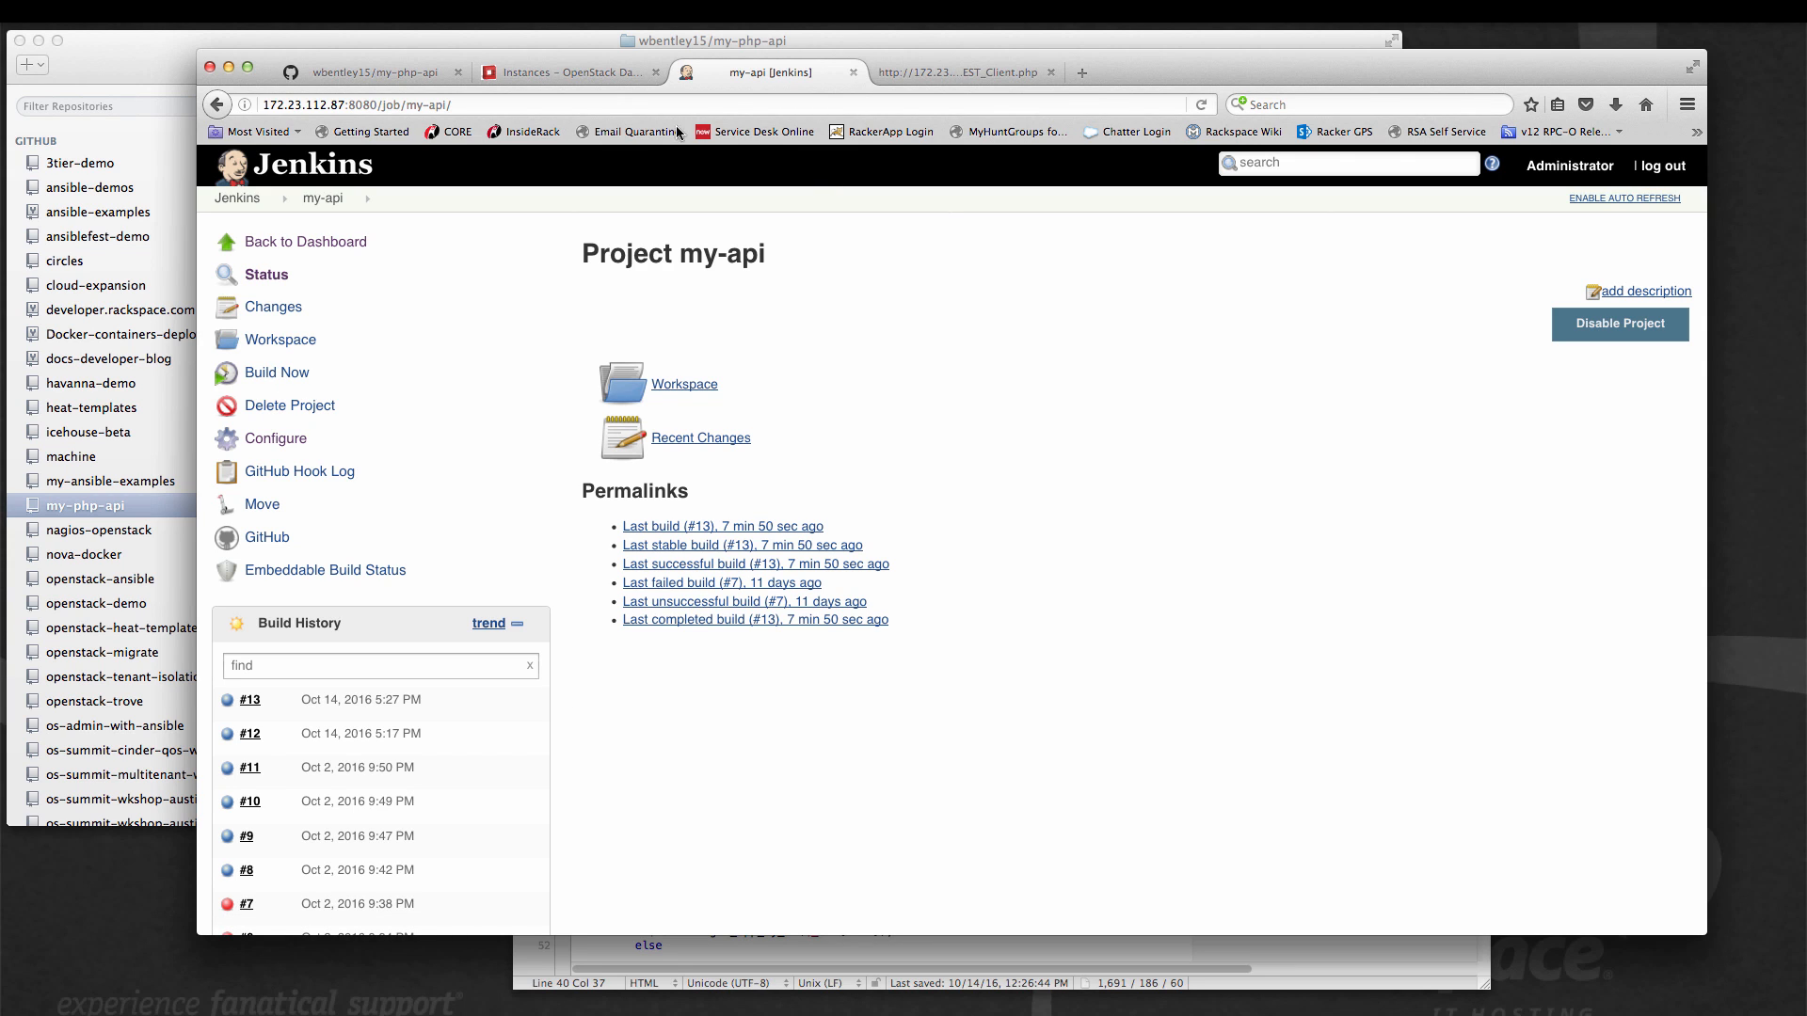
Look over the OpenStack instances, the my-php-api repository's integrations and services settings, and the Jenkins my-api project.
{"action": "left_click", "coordinate": [550, 73]}
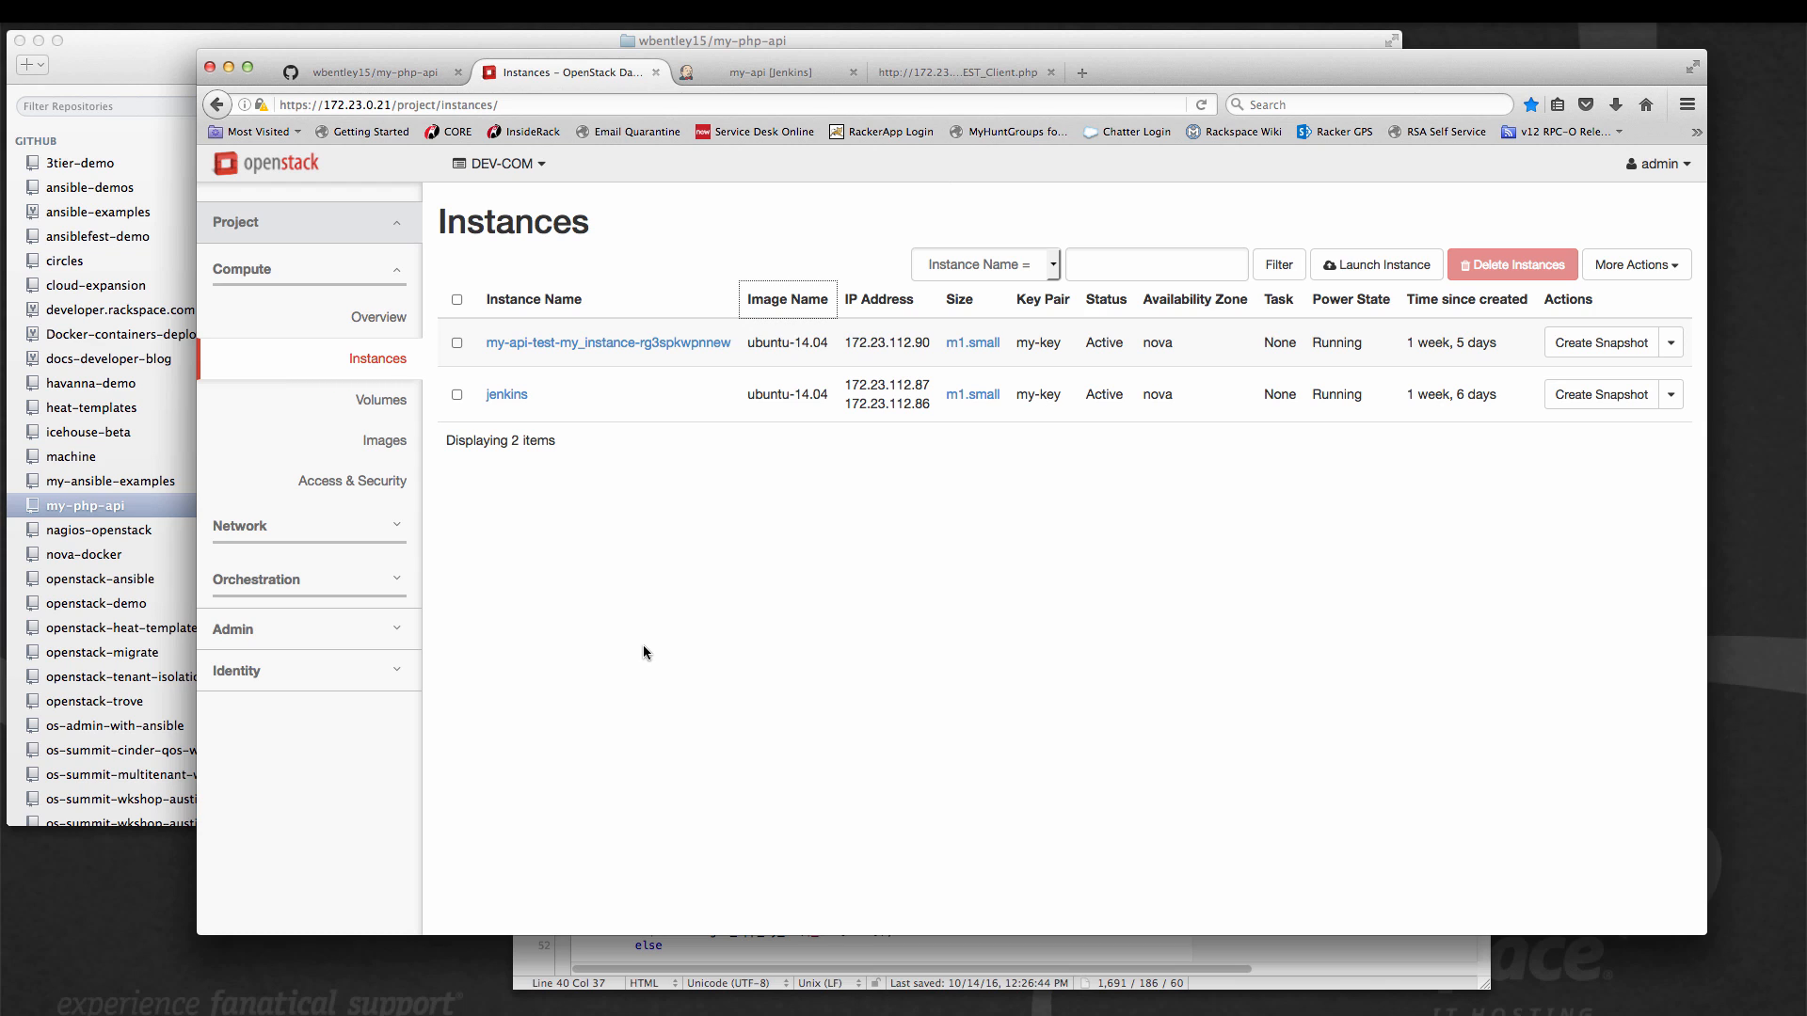
{"action": "left_click", "coordinate": [399, 73]}
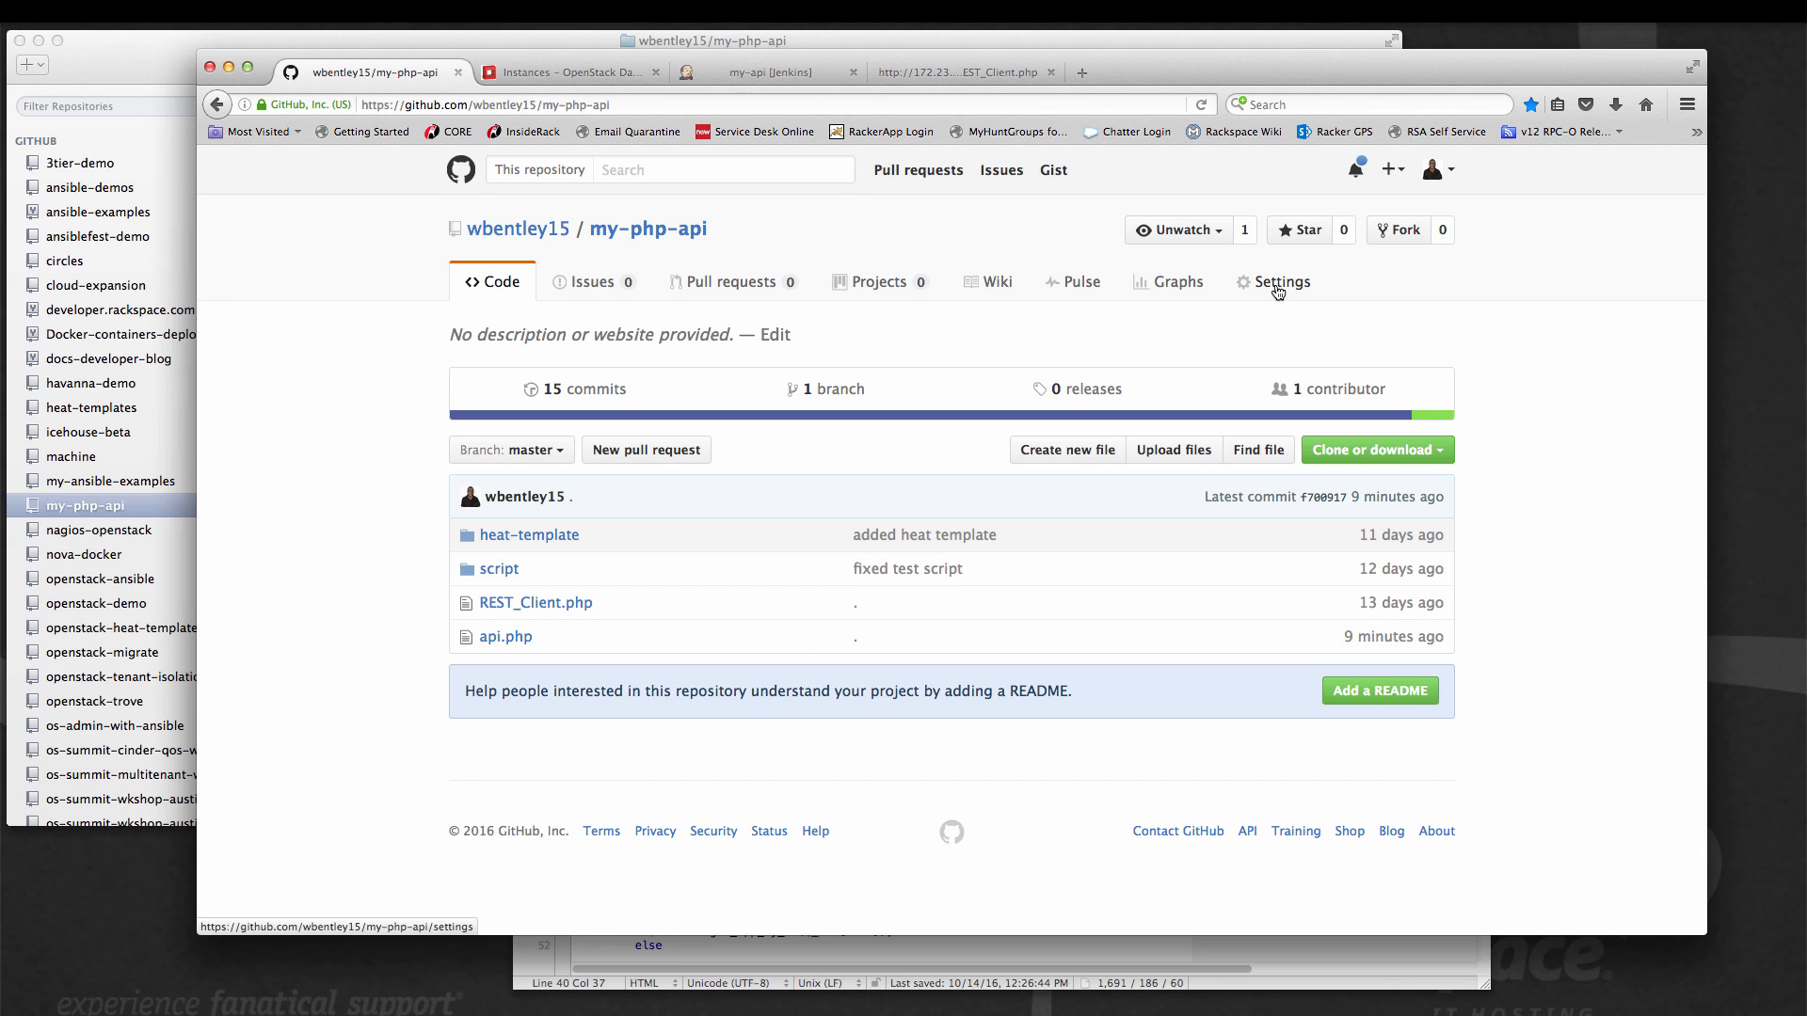
{"action": "left_click", "coordinate": [1278, 283]}
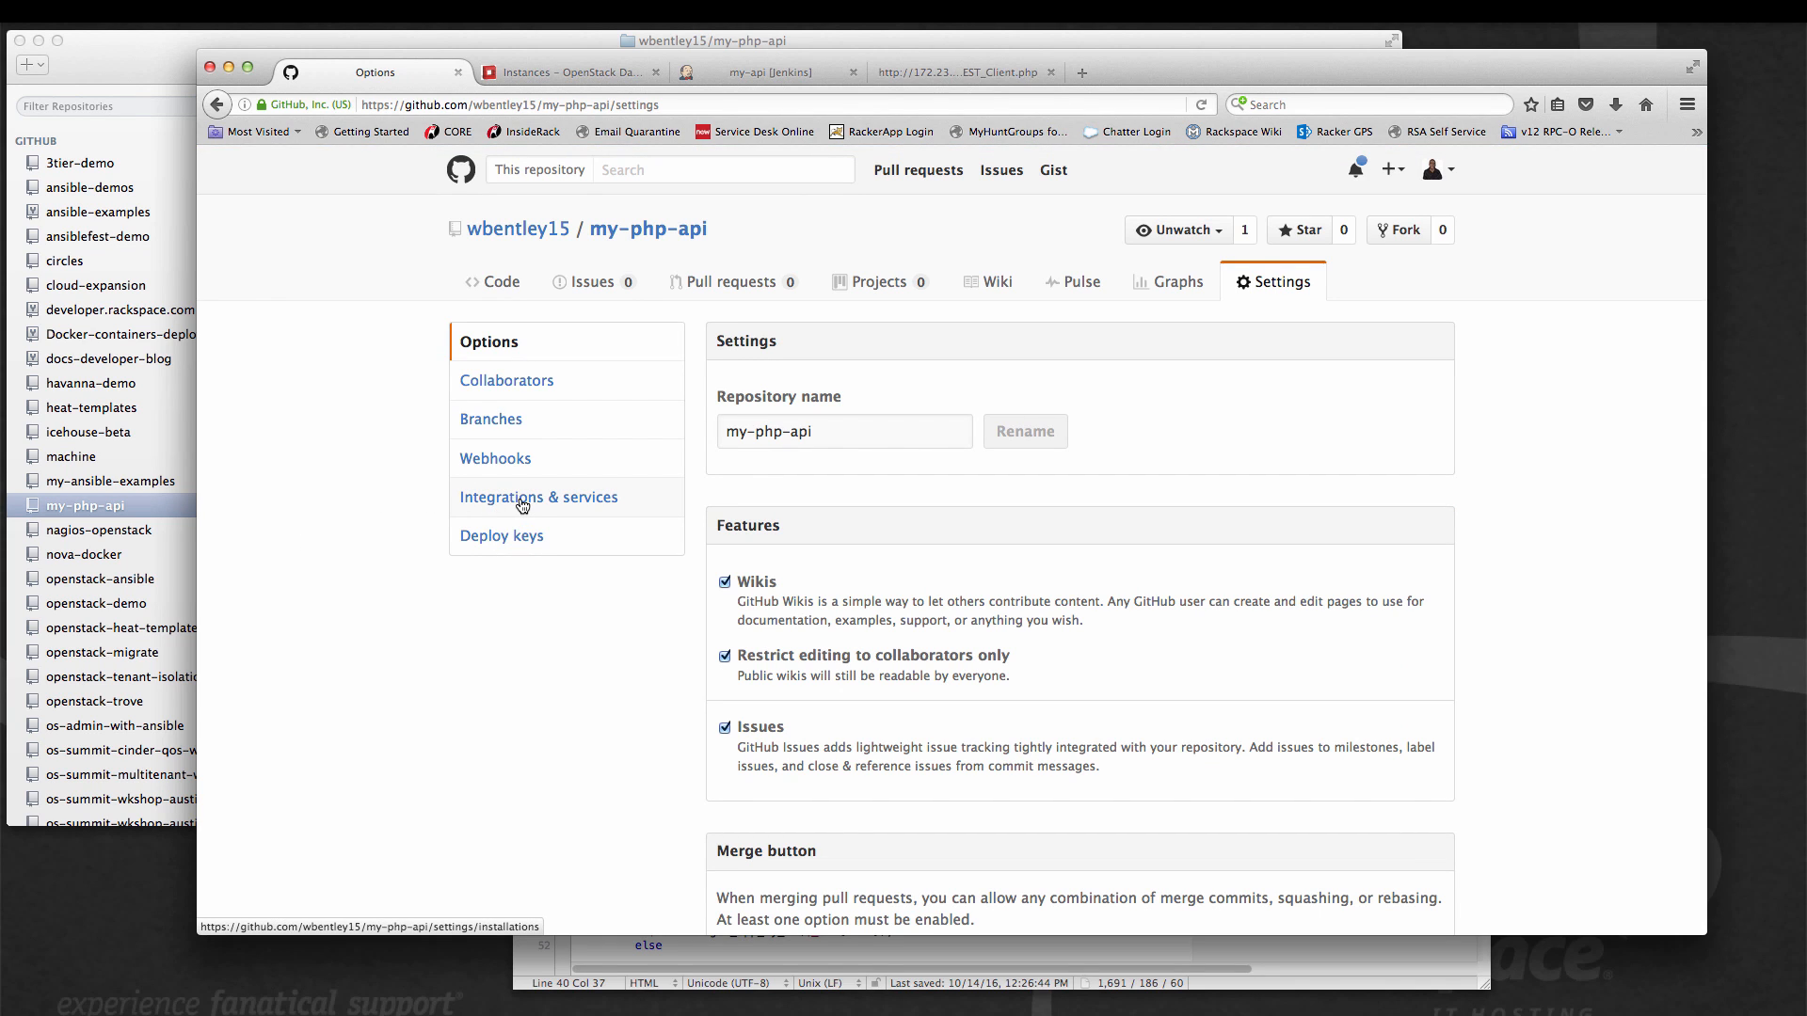
{"action": "left_click", "coordinate": [522, 506]}
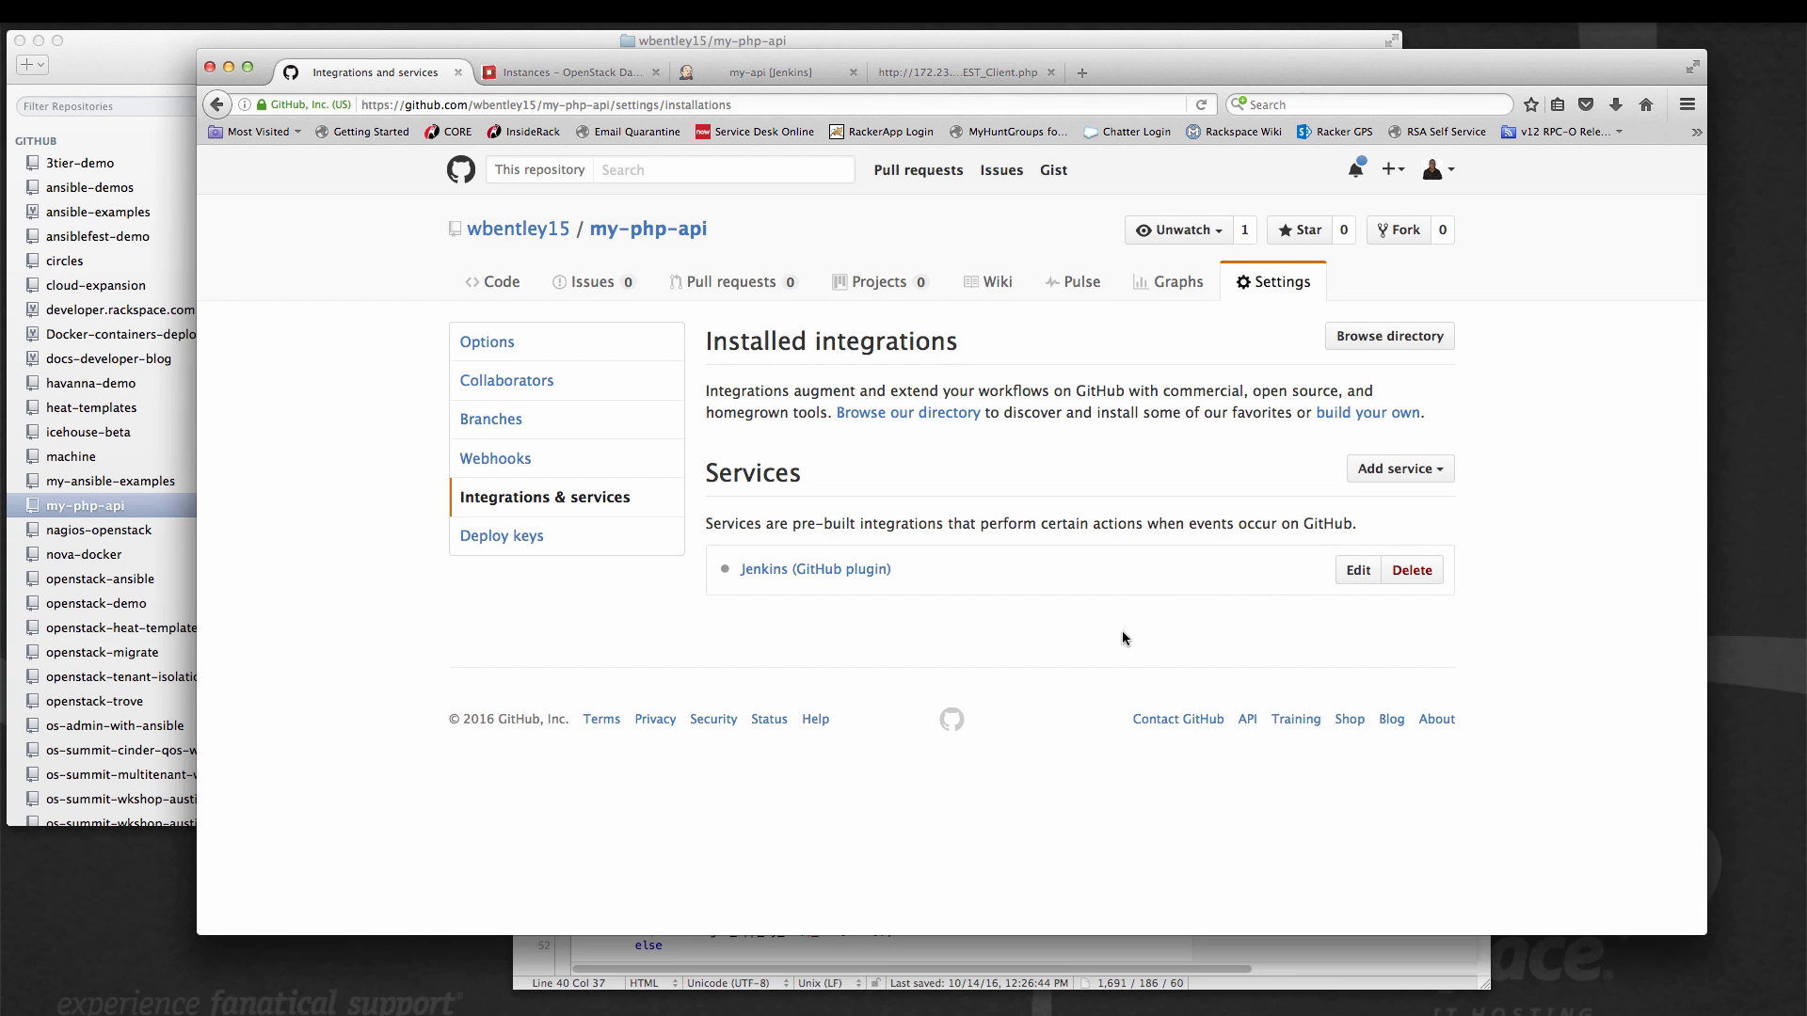
{"action": "left_click", "coordinate": [751, 83]}
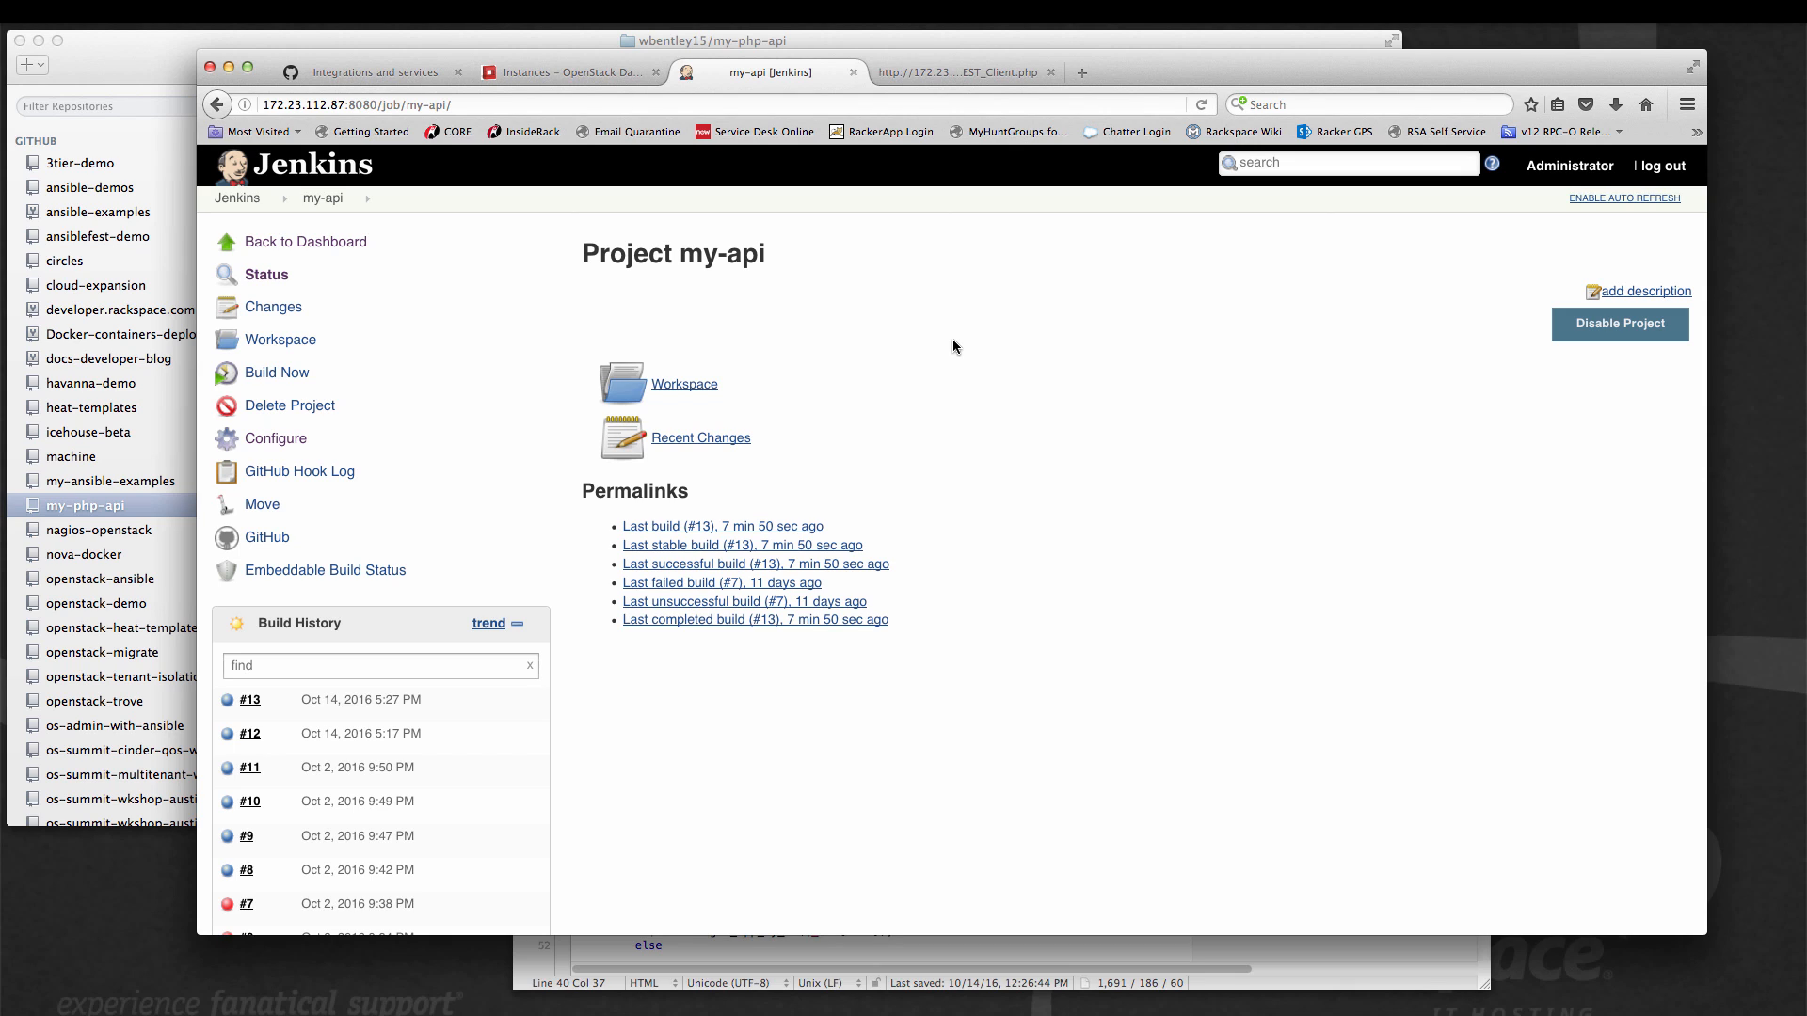
View the Icehouse entry on the deployed REST_Client.php page and return to the app list.
{"action": "left_click", "coordinate": [969, 74]}
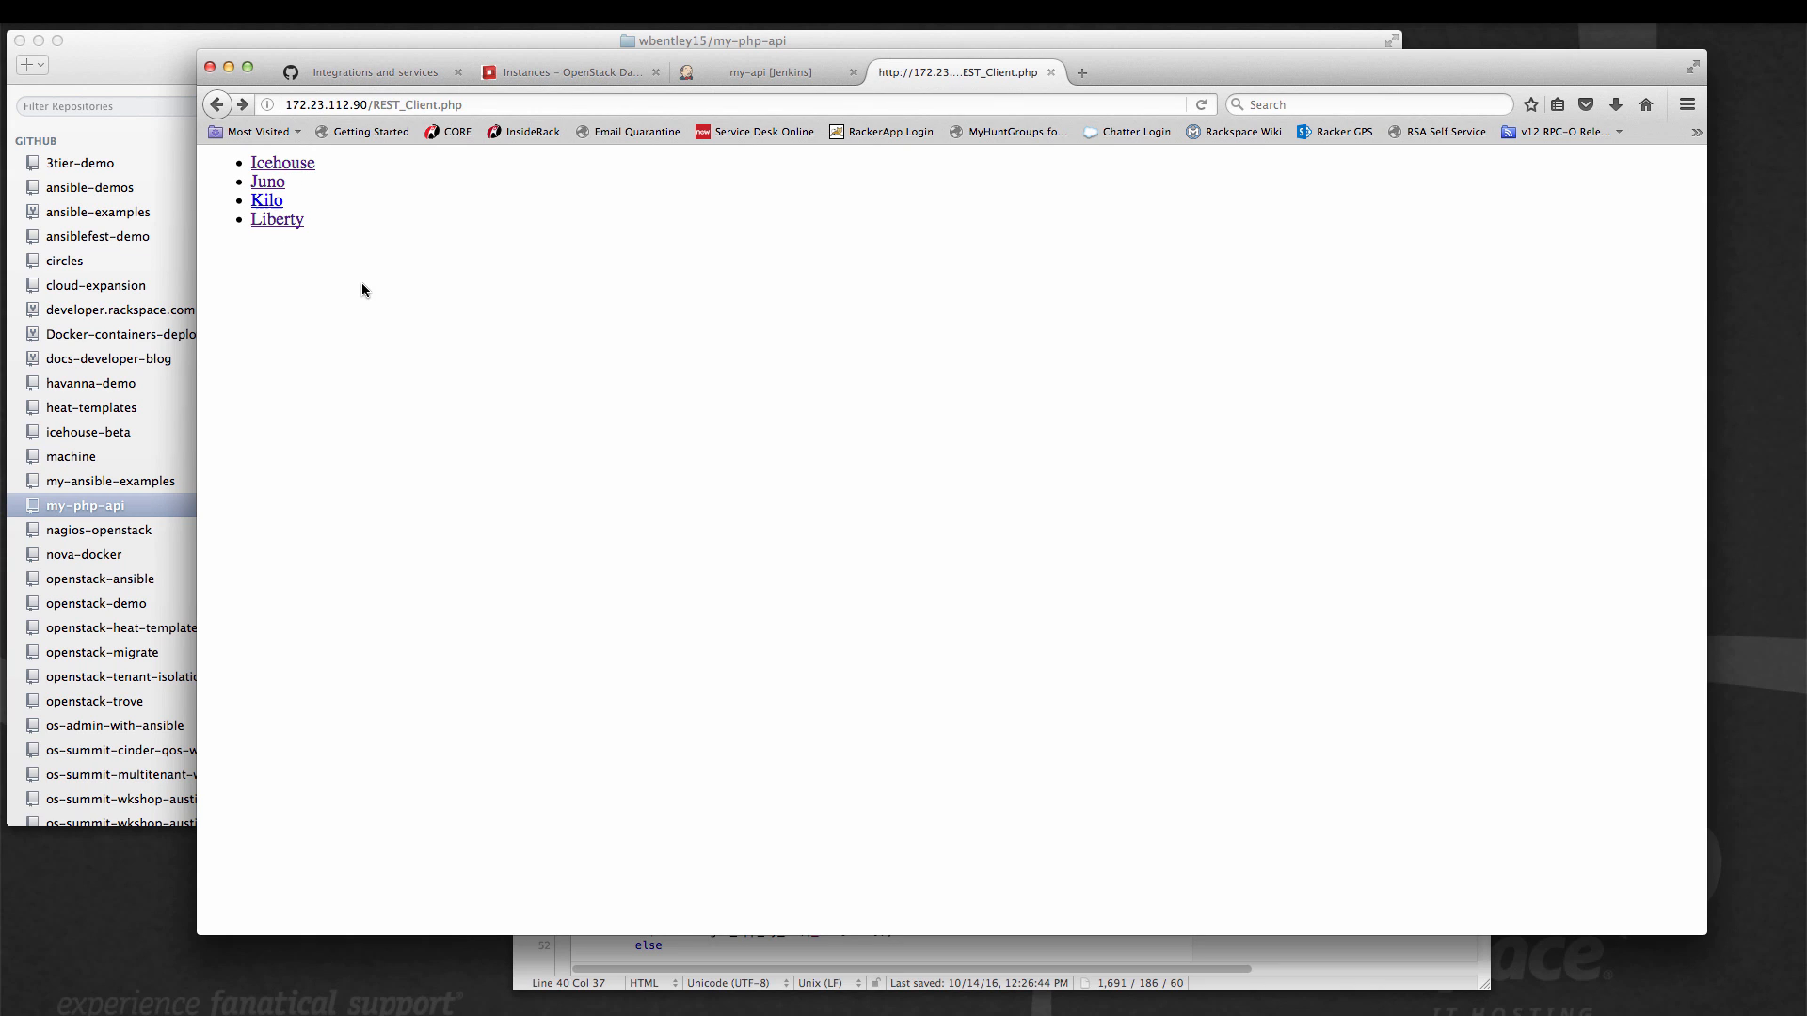
{"action": "left_click", "coordinate": [292, 165]}
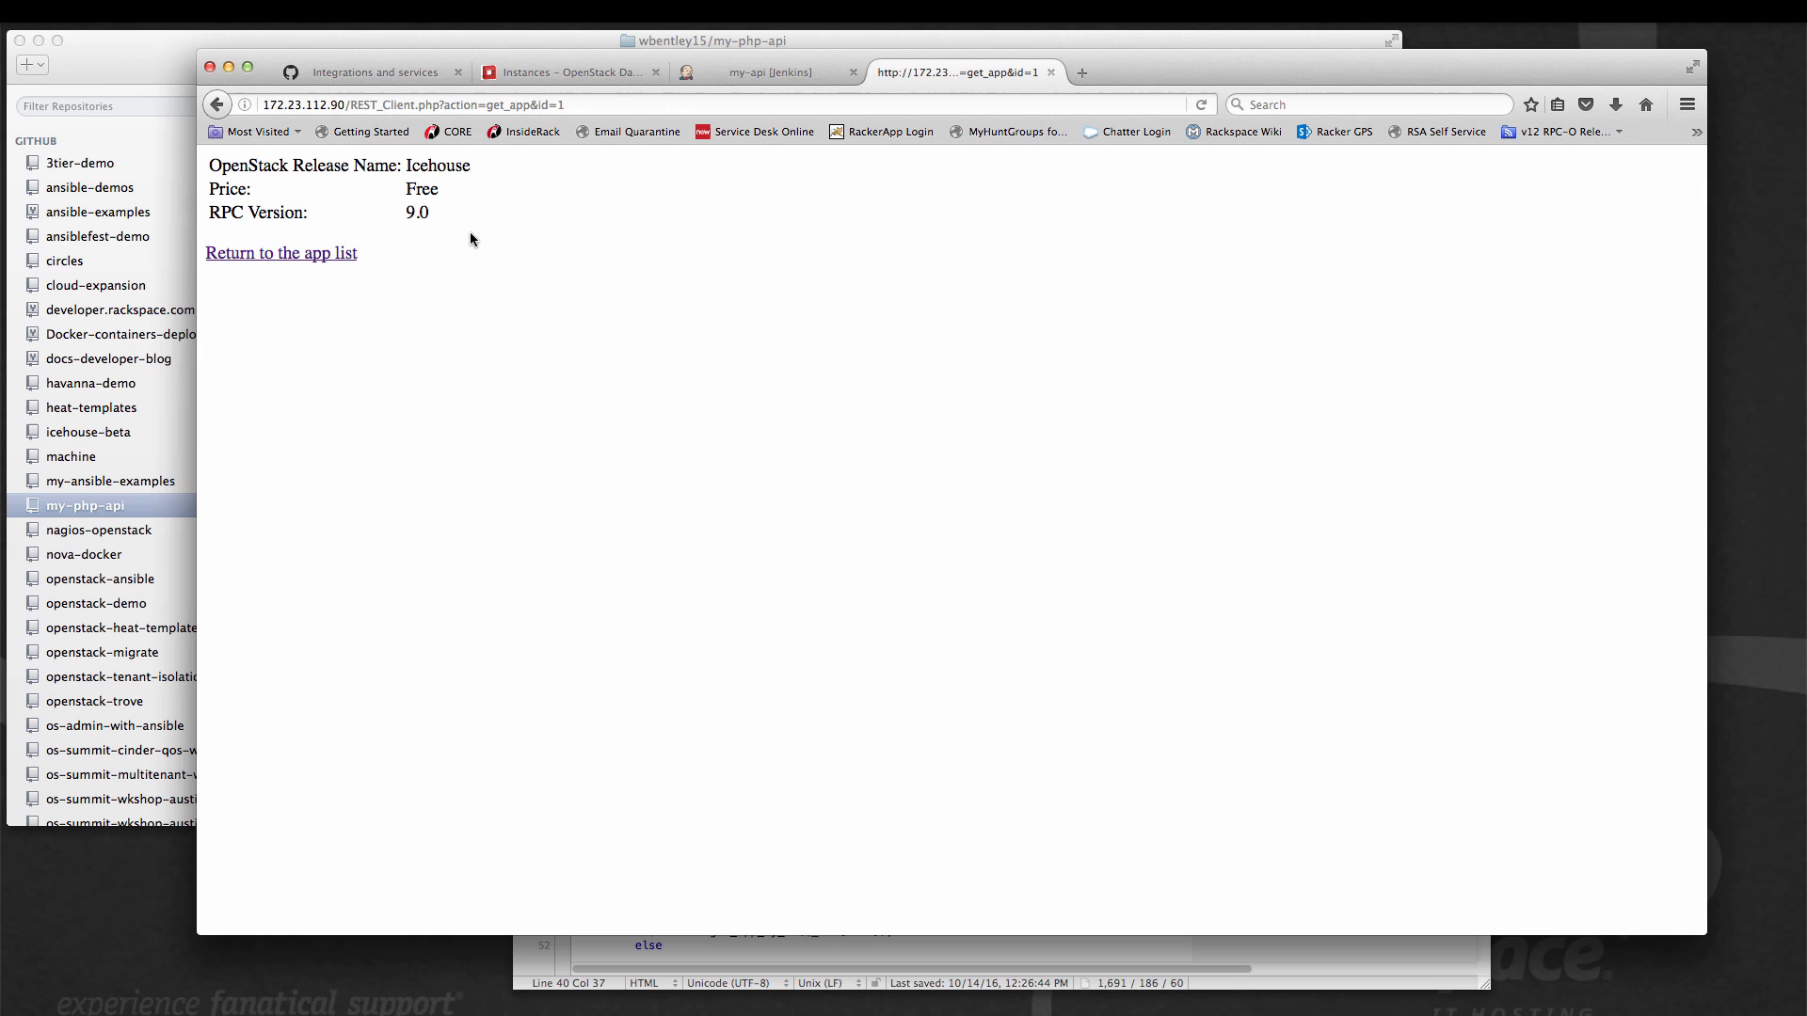
{"action": "left_click", "coordinate": [318, 254]}
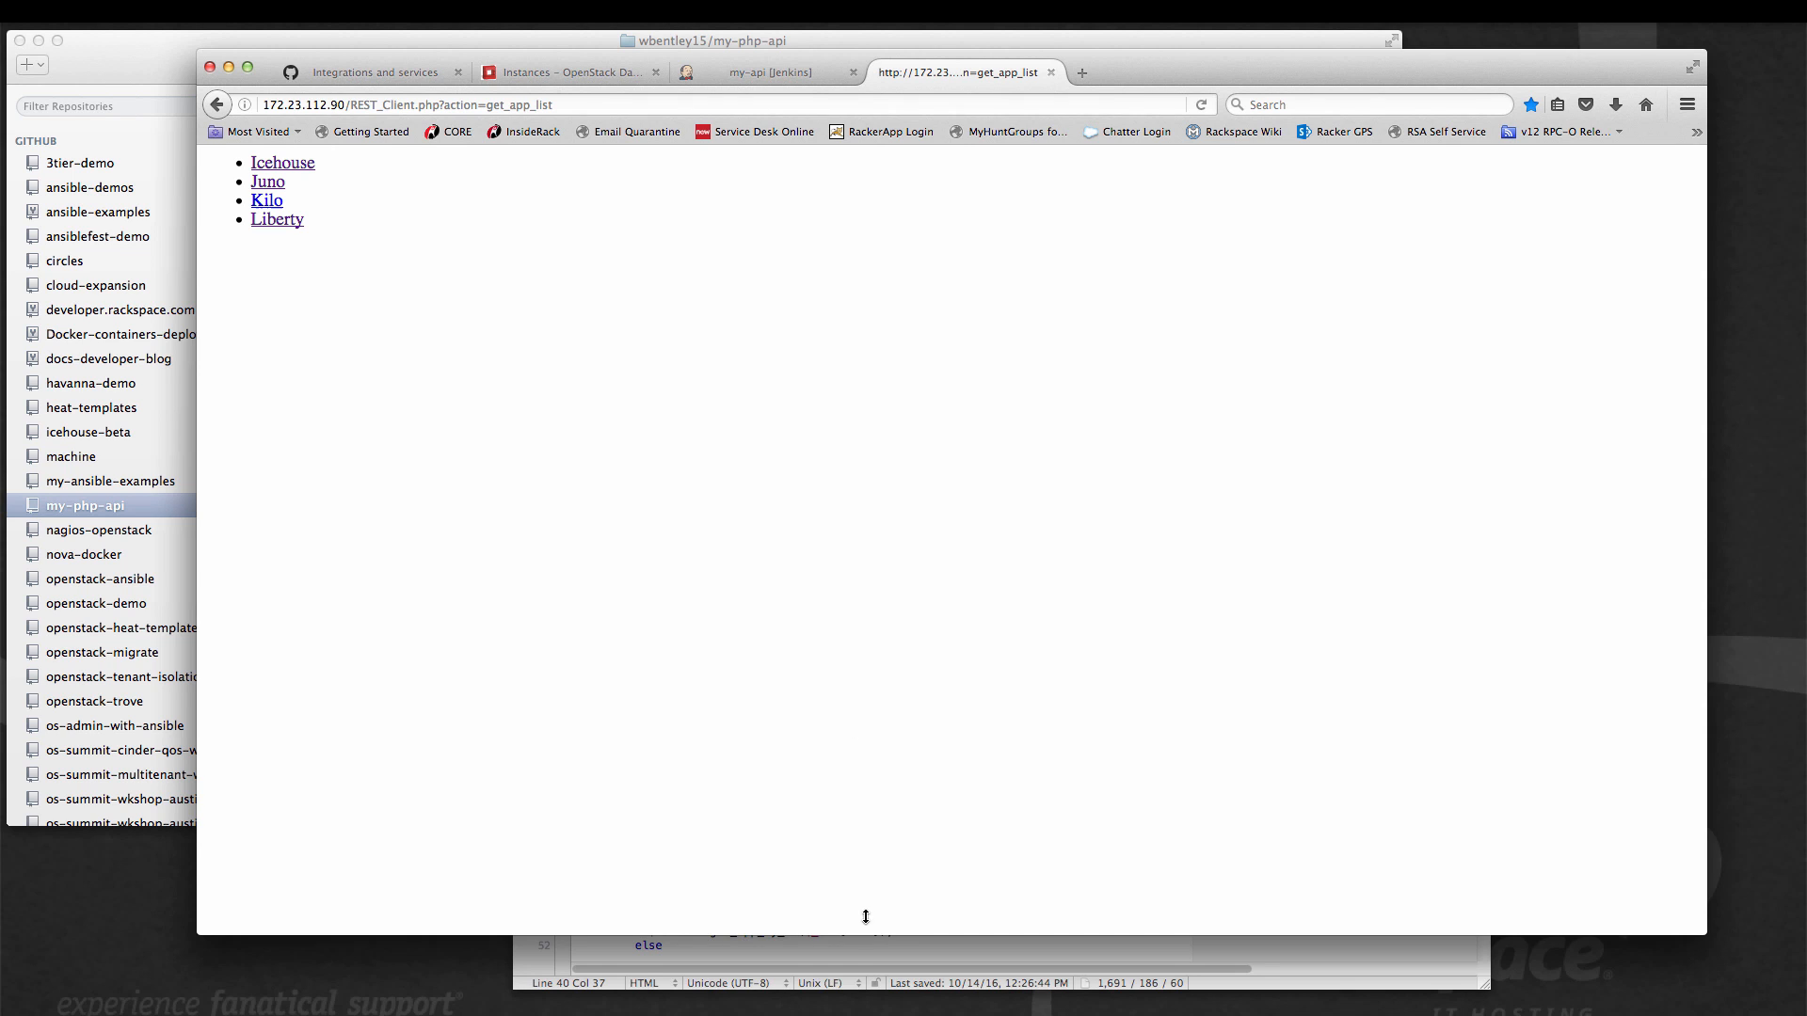
Switch to api.php in the text editor and add get_app_by_id cases 5–7: Mitaka 13.0, Newton 14.0 and Ocata 15.0, all with price Free.
{"action": "left_click", "coordinate": [844, 952]}
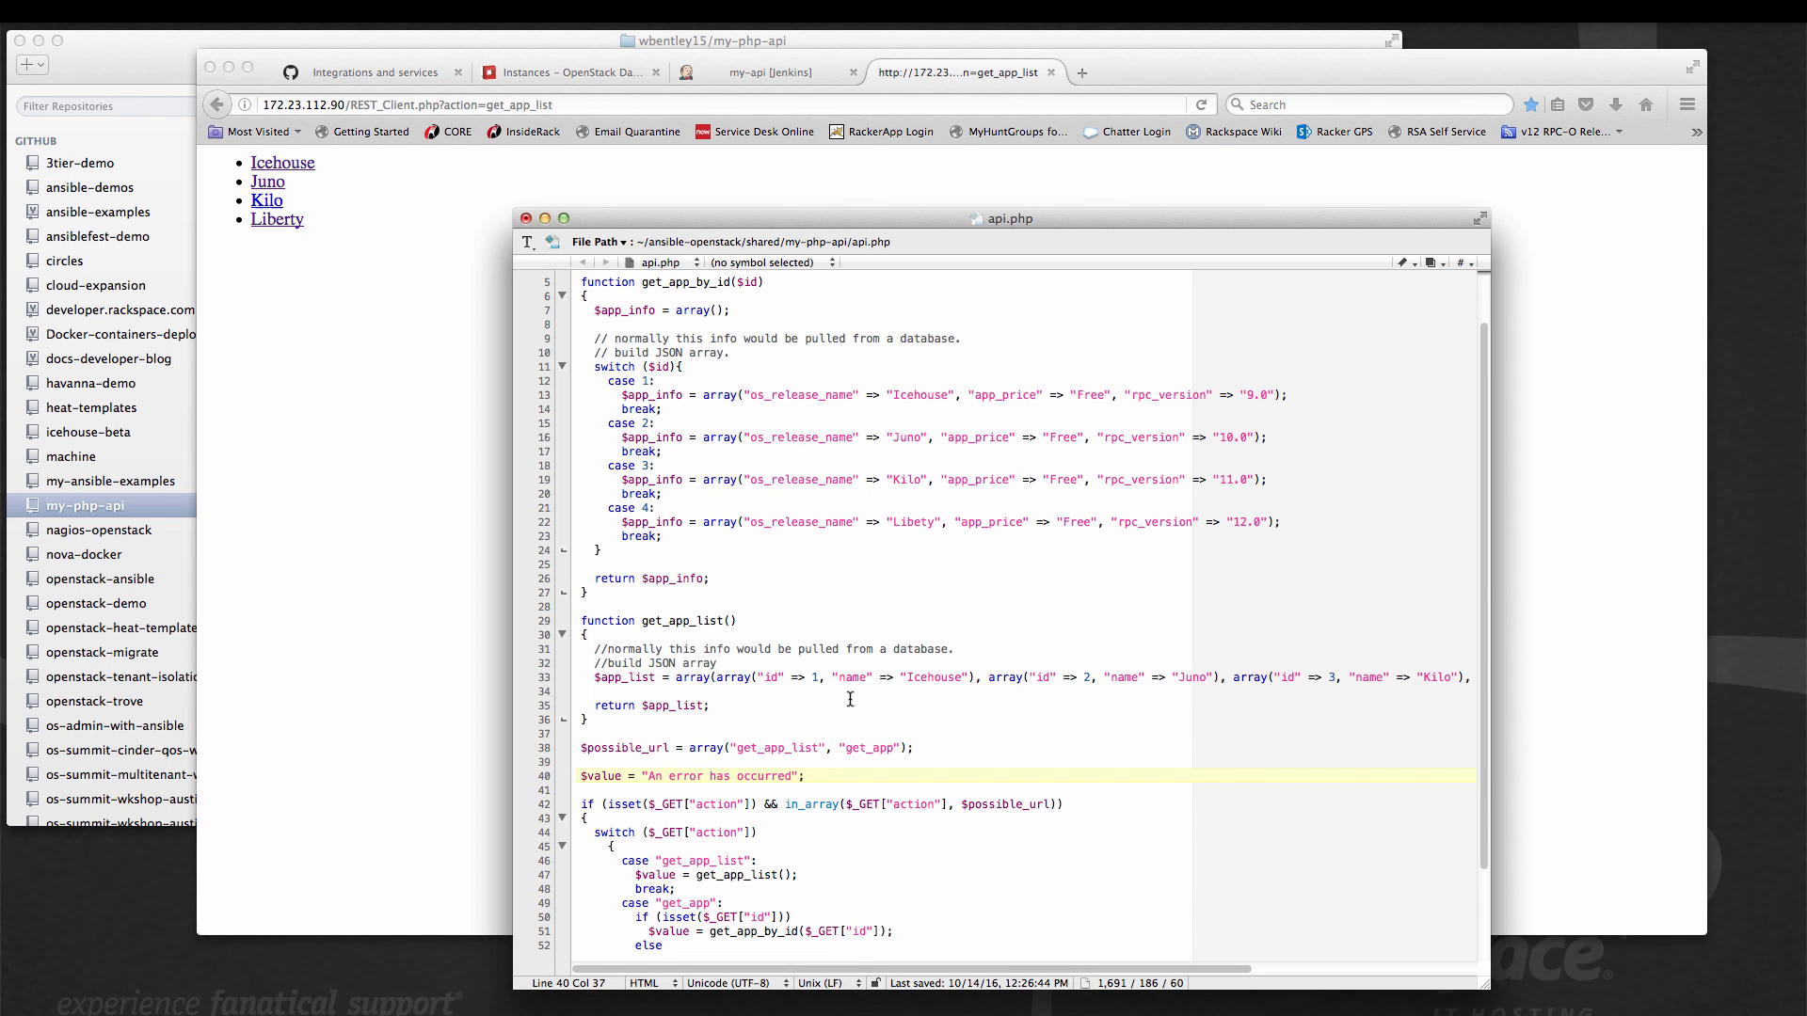
{"action": "scroll", "coordinate": [859, 616], "scroll_direction": "up", "scroll_amount": 2}
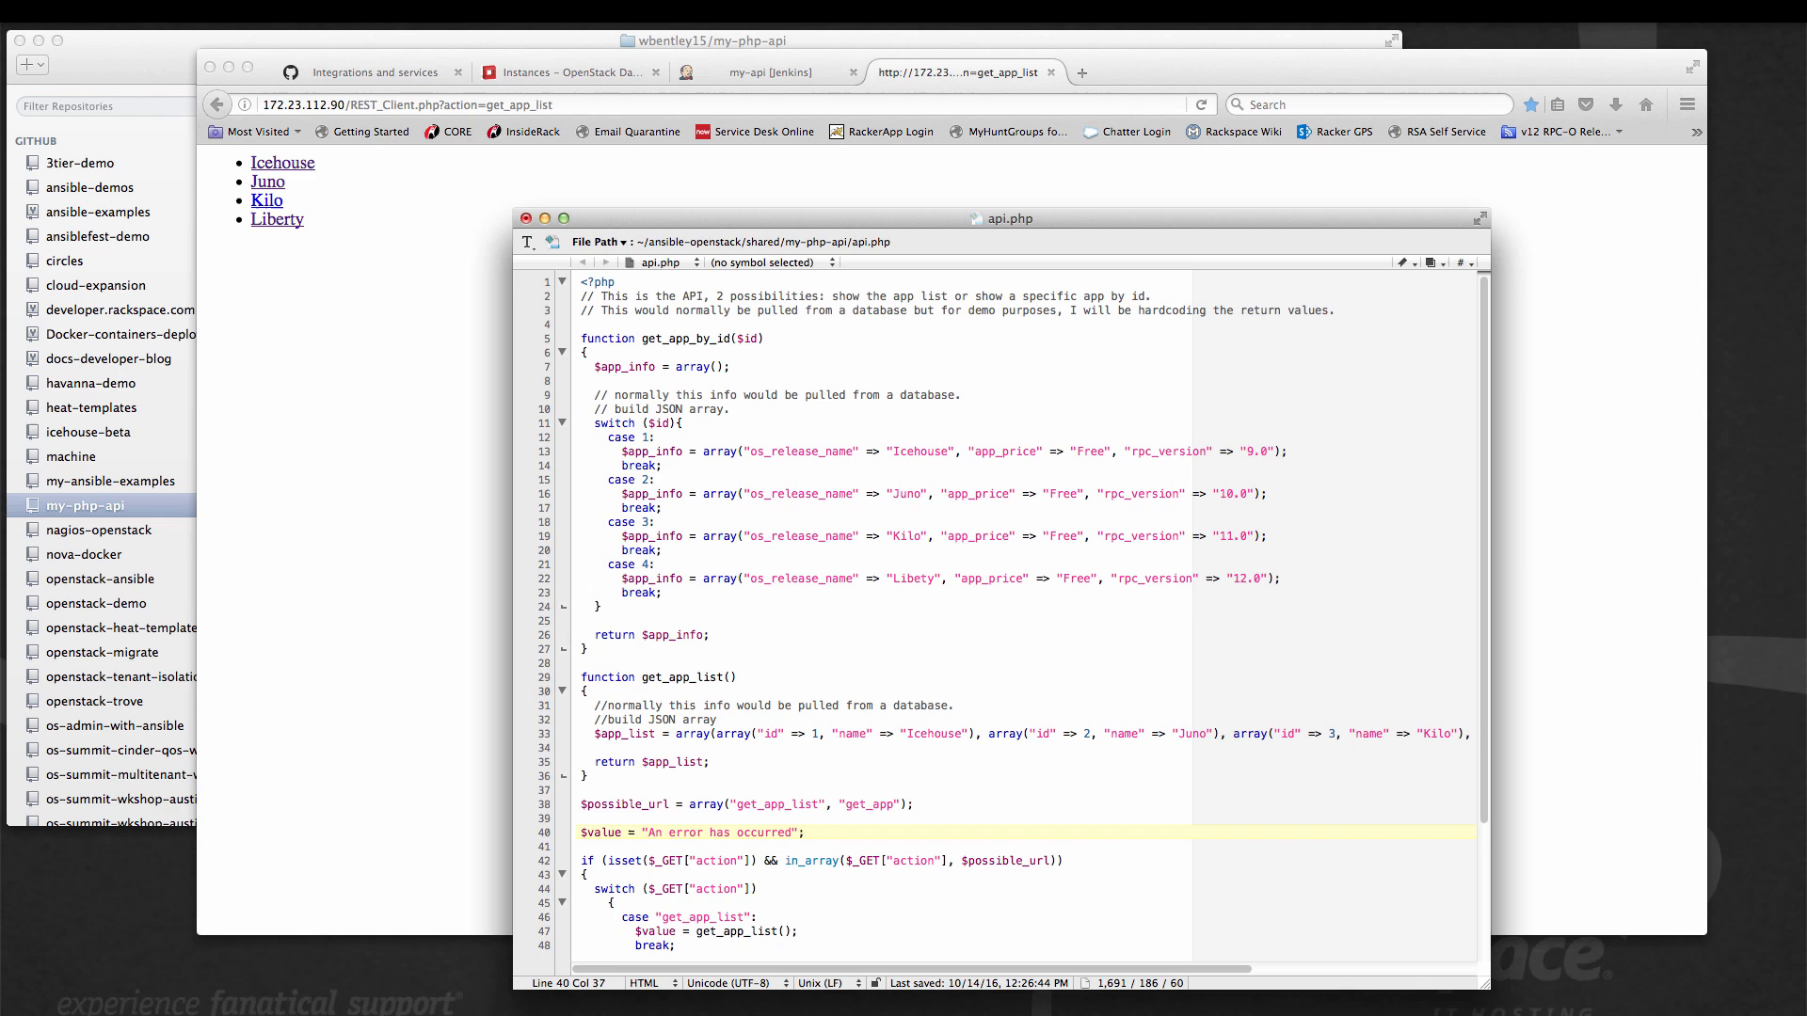
{"action": "key", "text": "super+Tab"}
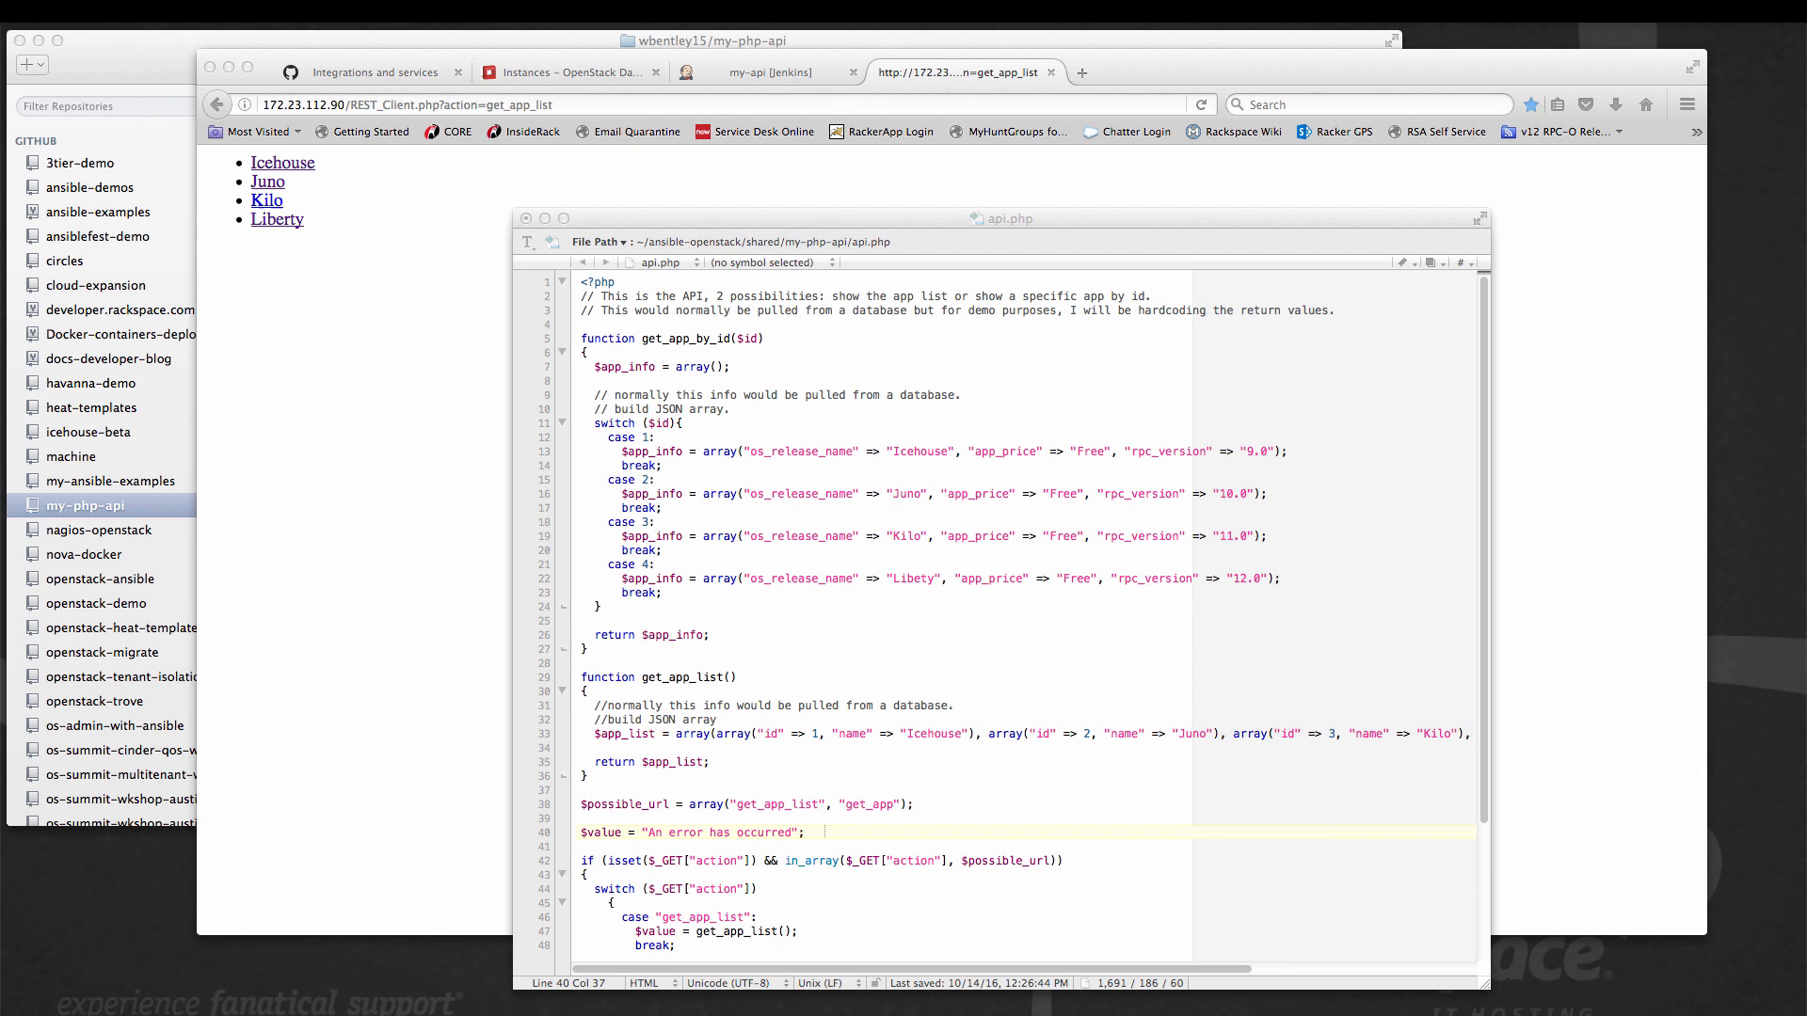
{"action": "left_click", "coordinate": [673, 592]}
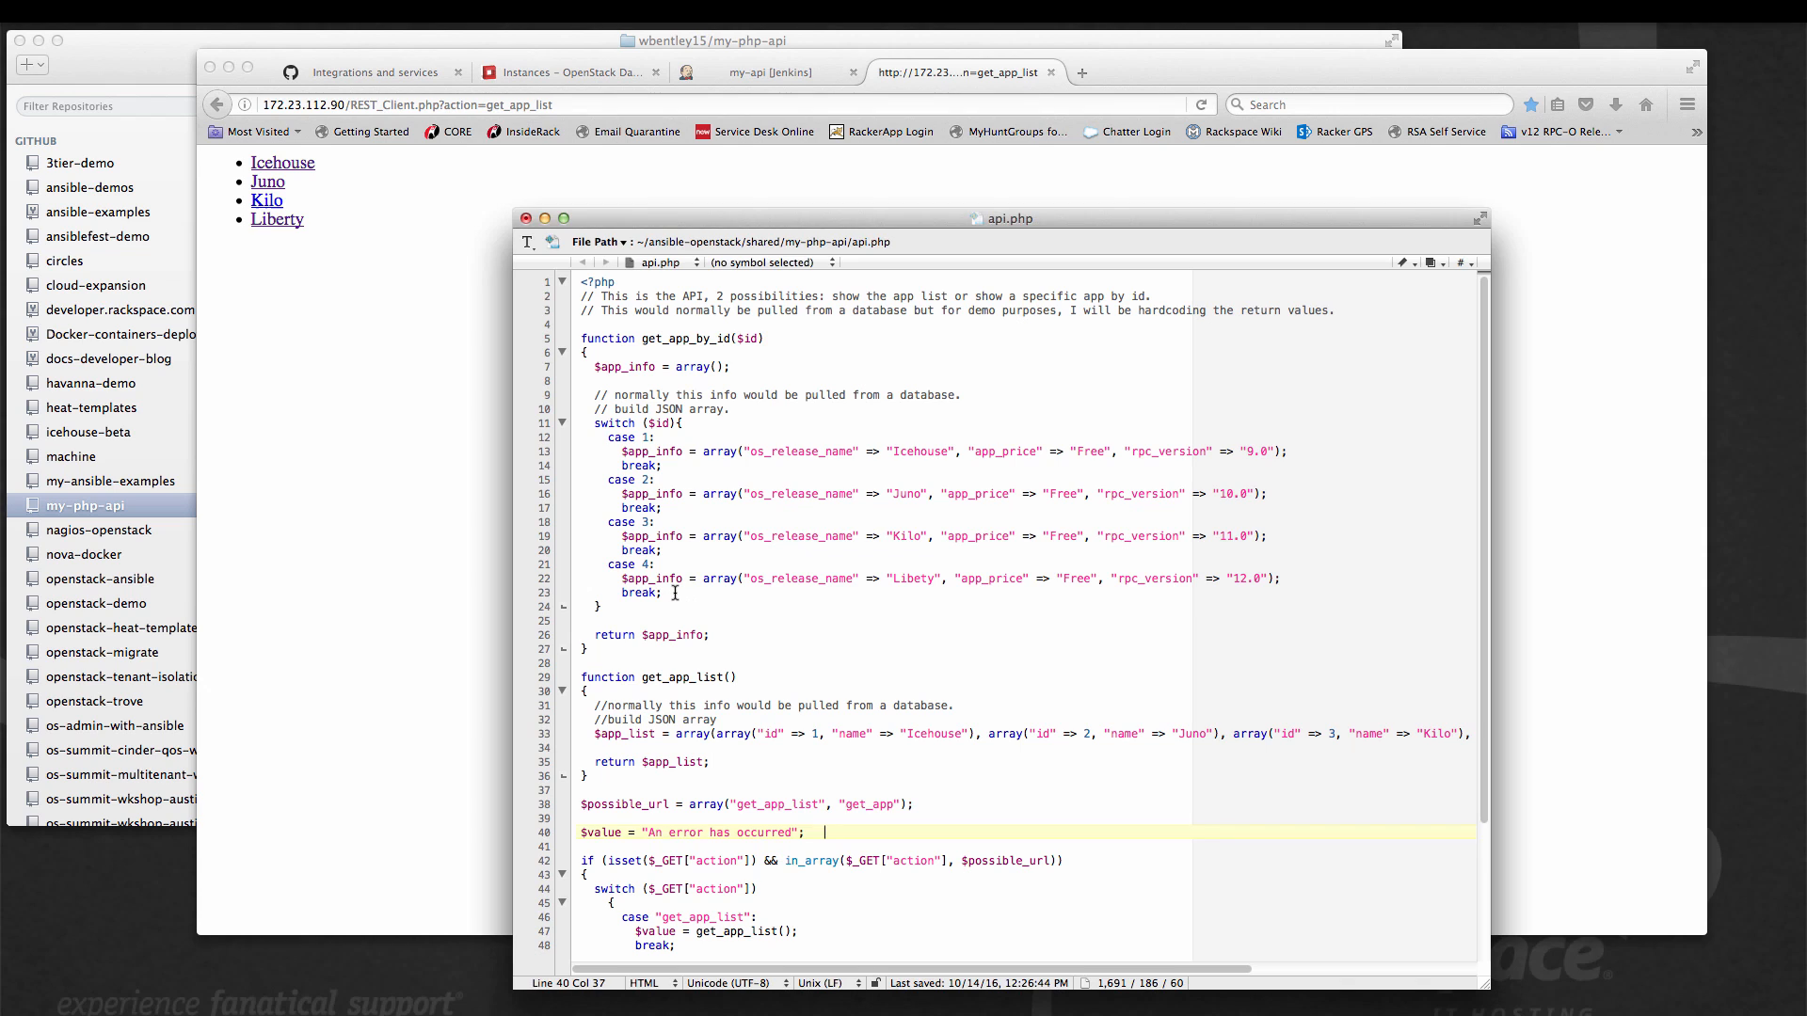
{"action": "key", "text": "Return"}
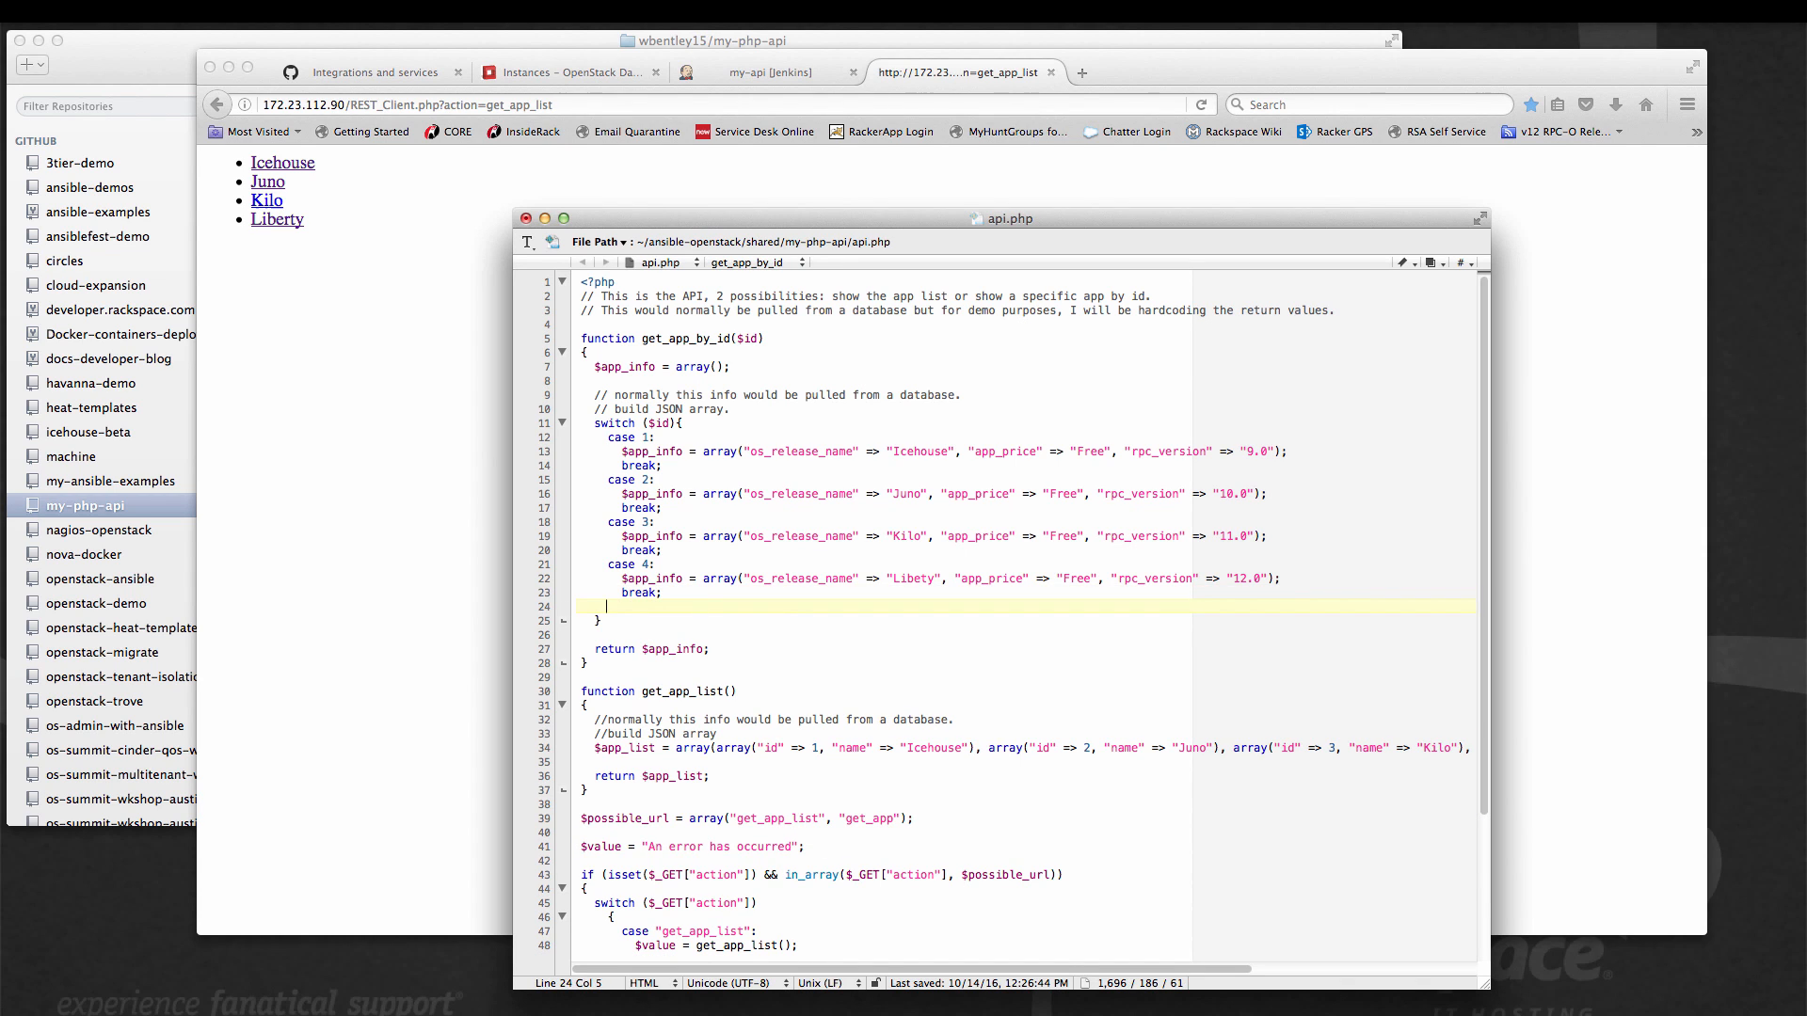
{"action": "type", "text": "case 5:       $app_info = array(\"os_release_name\" => \"Mitaka\", \"app_price\" => \"Free\", \"rpc_version\" => \"13.0\");       break;     case 6:       $app_info = array(\"os_release_name\" => \"Newton\", \"app_price\" => \"Free\", \"rpc_version\" => \"14.0\");       break;     case 7:       $app_info = array(\"os_release_name\" => \"Ocata\", \"app_price\" => \"Free\", \"rpc_version\" => \"15.0\");       break;"}
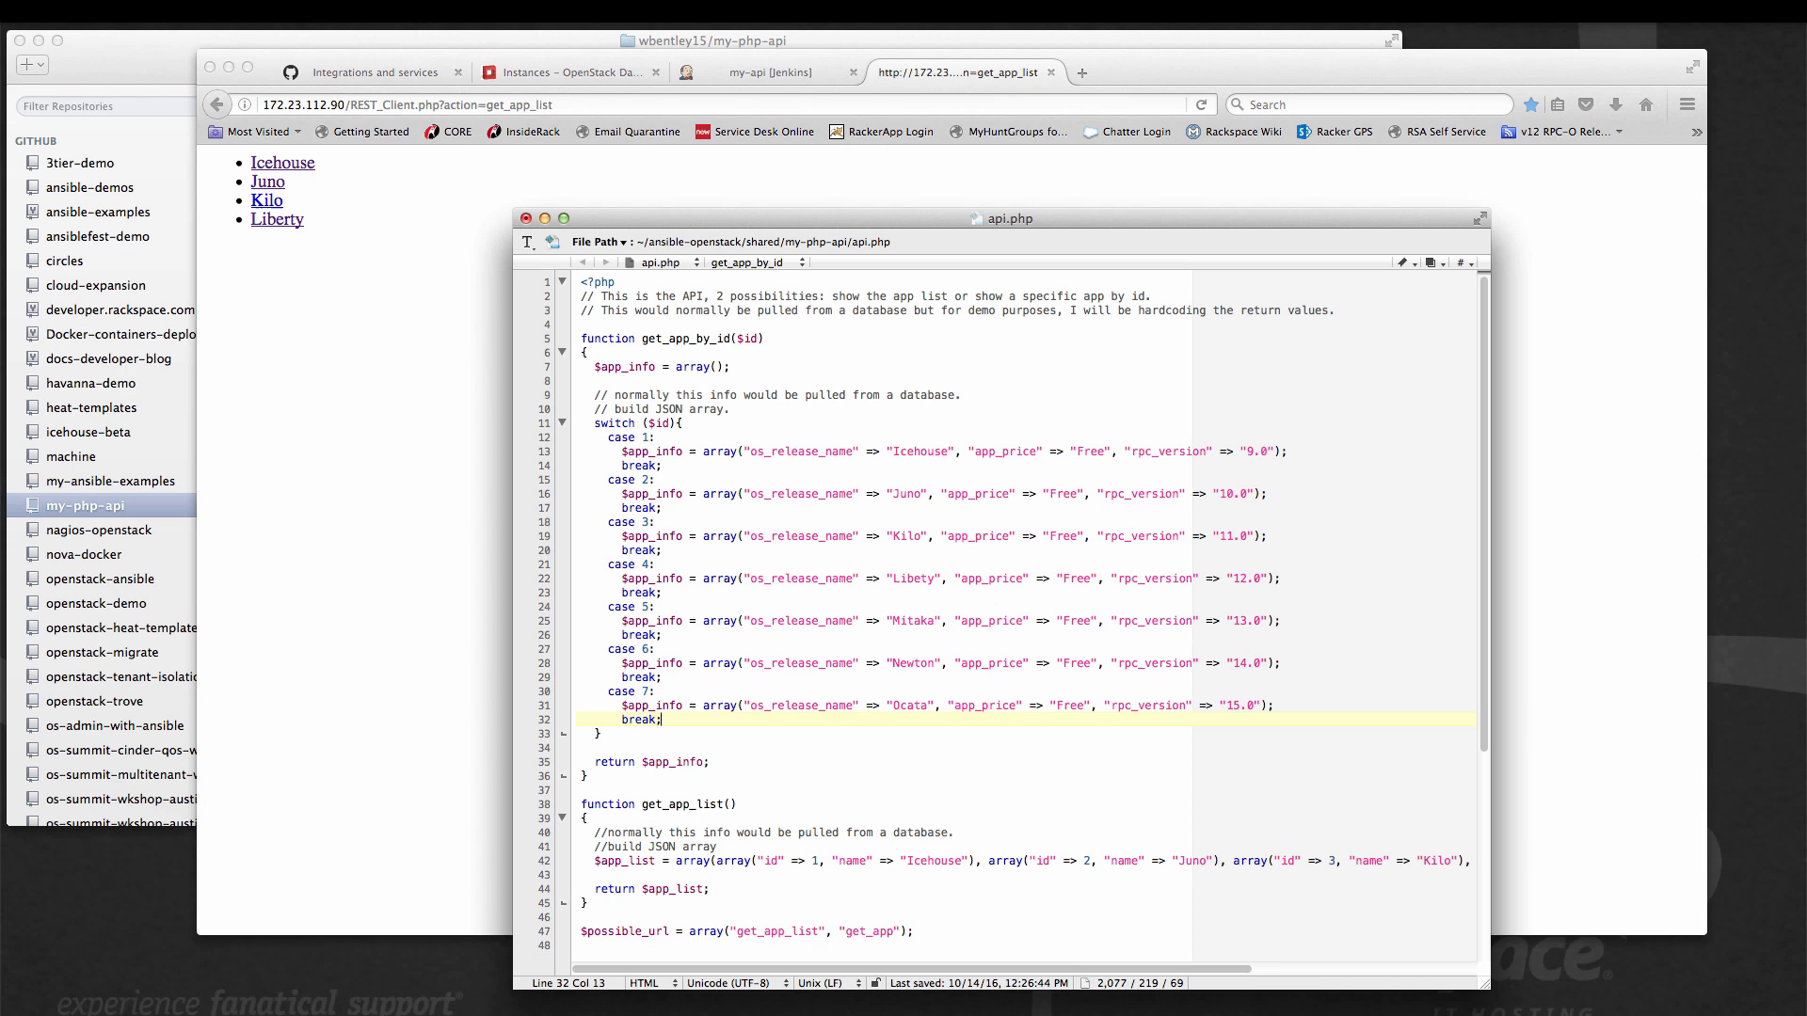
Append Mitaka (id 5), Newton (id 6) and Ocata (id 7) to the $app_list array in get_app_list.
{"action": "key", "text": "super+Tab"}
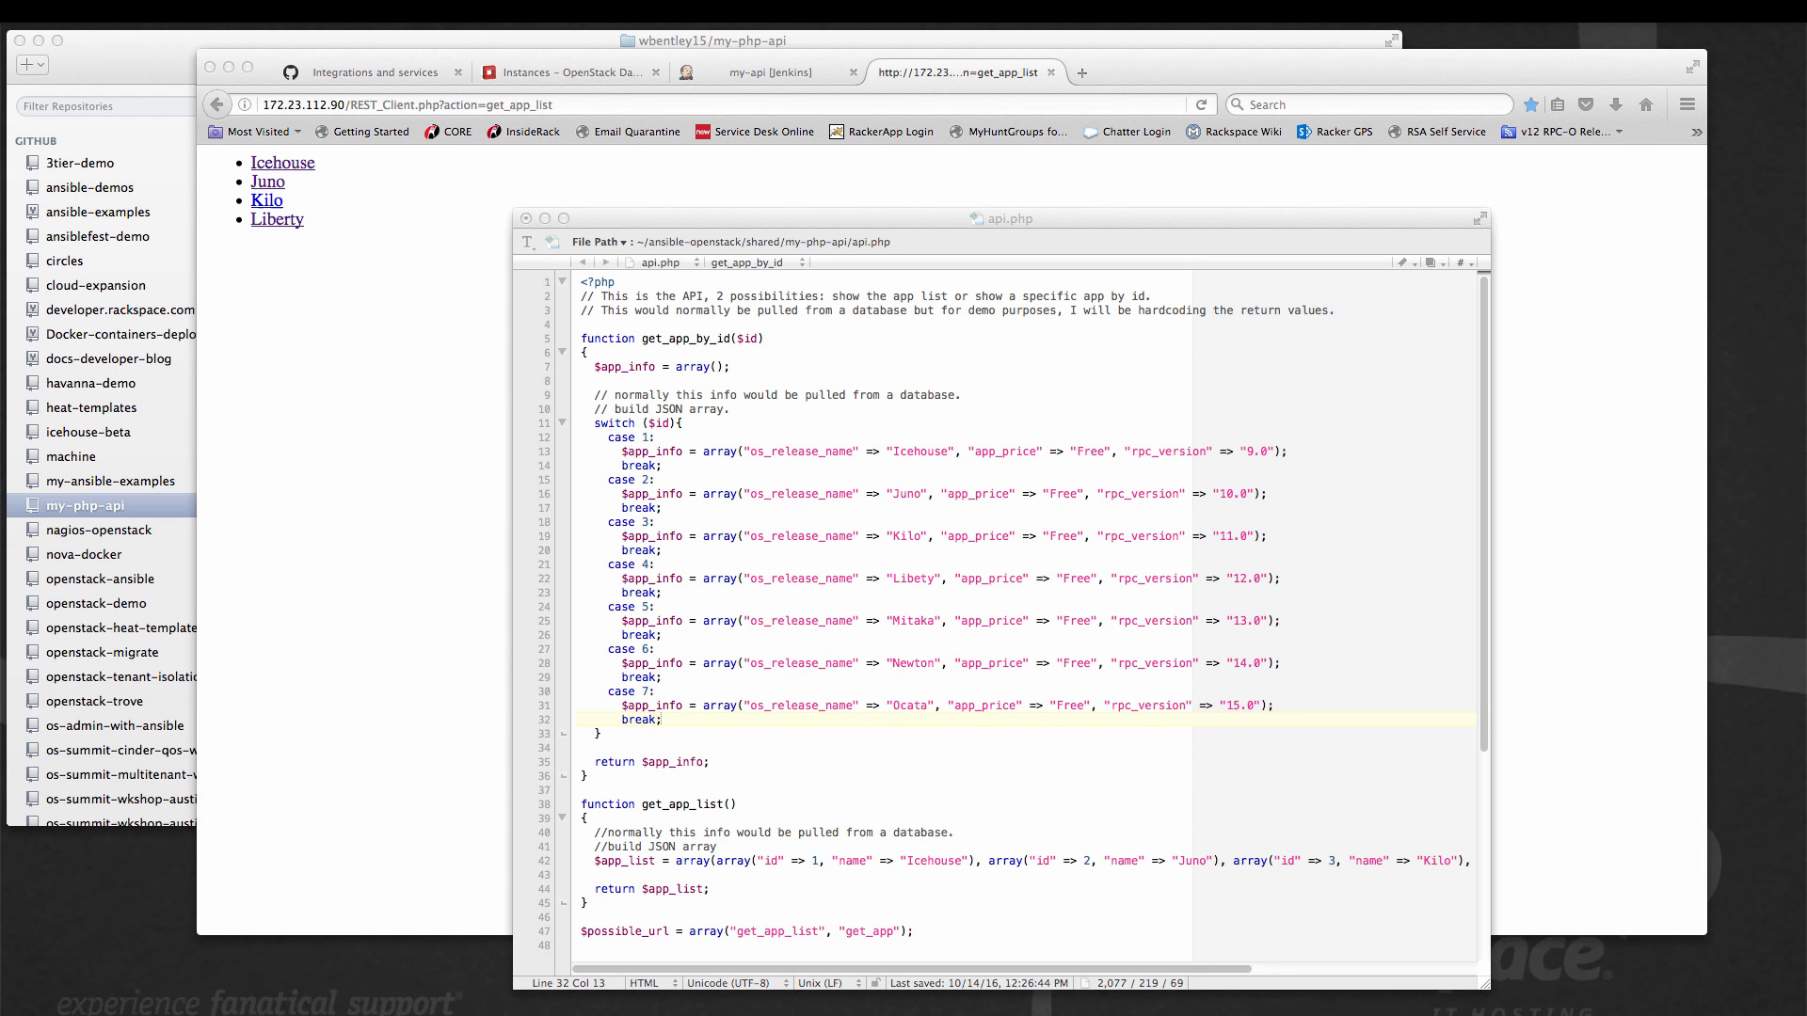
{"action": "left_click", "coordinate": [1251, 864]}
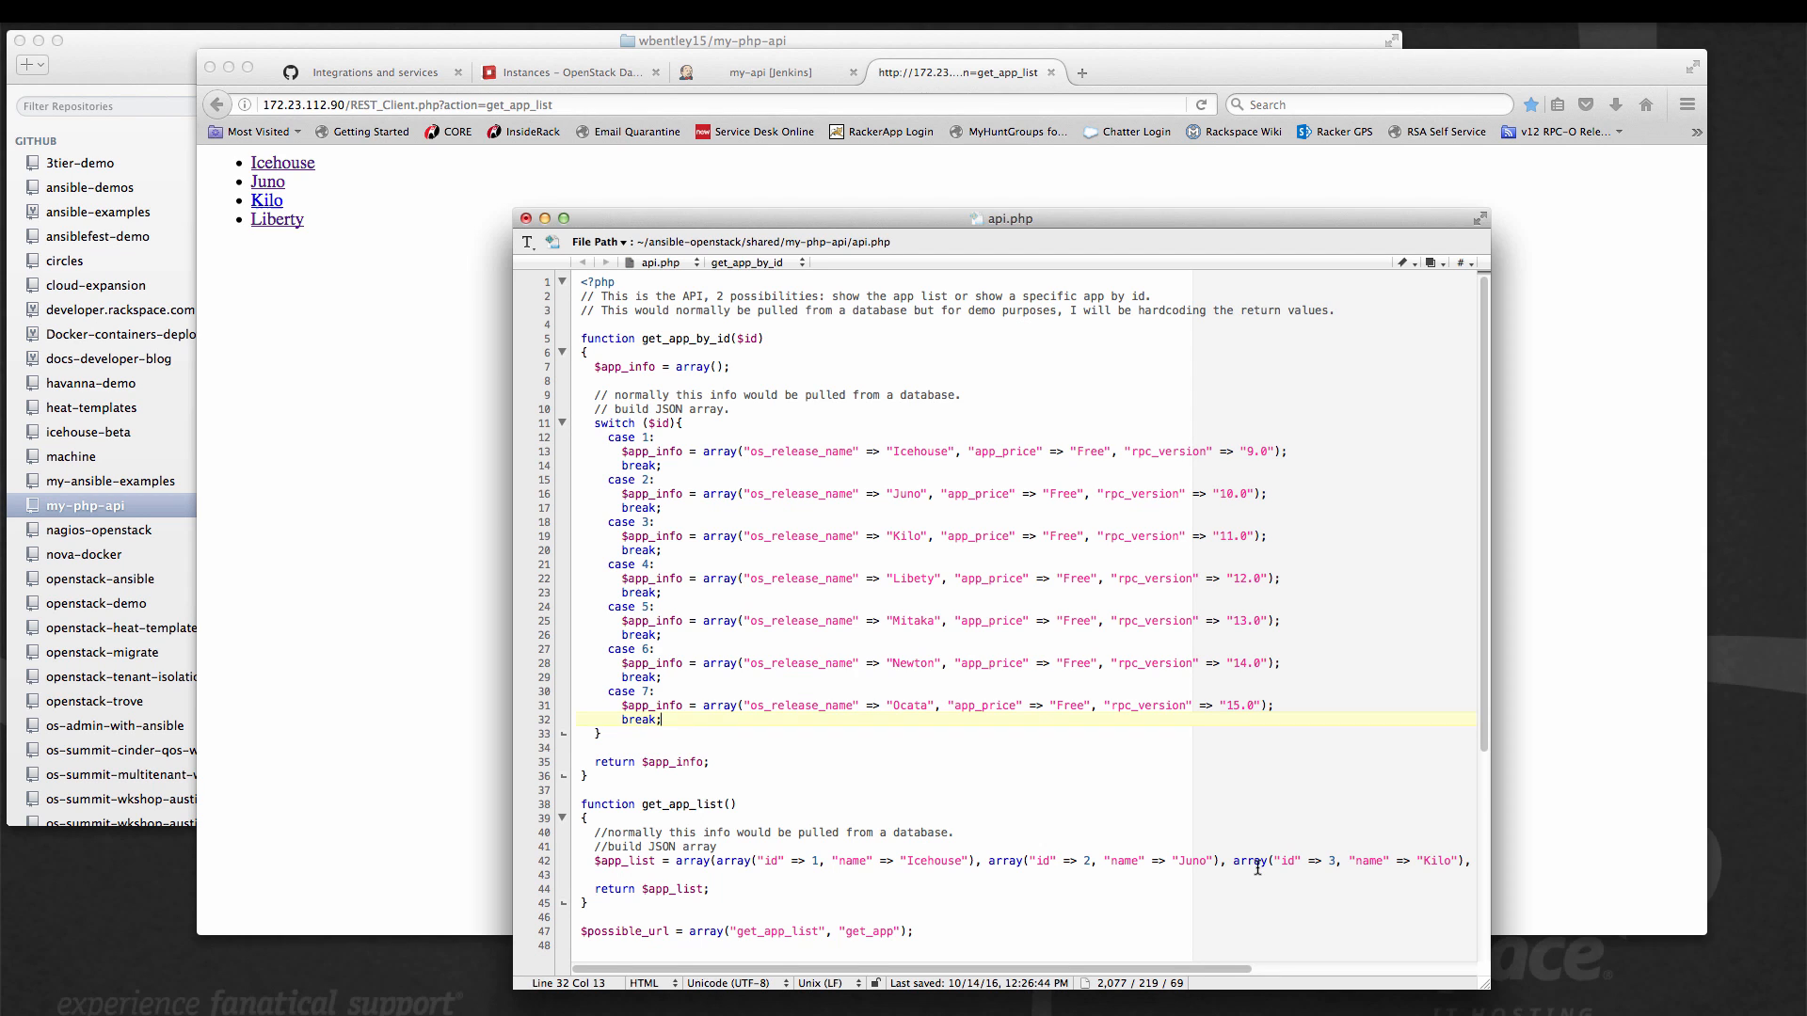
{"action": "scroll", "coordinate": [1251, 868], "scroll_direction": "right", "scroll_amount": 5}
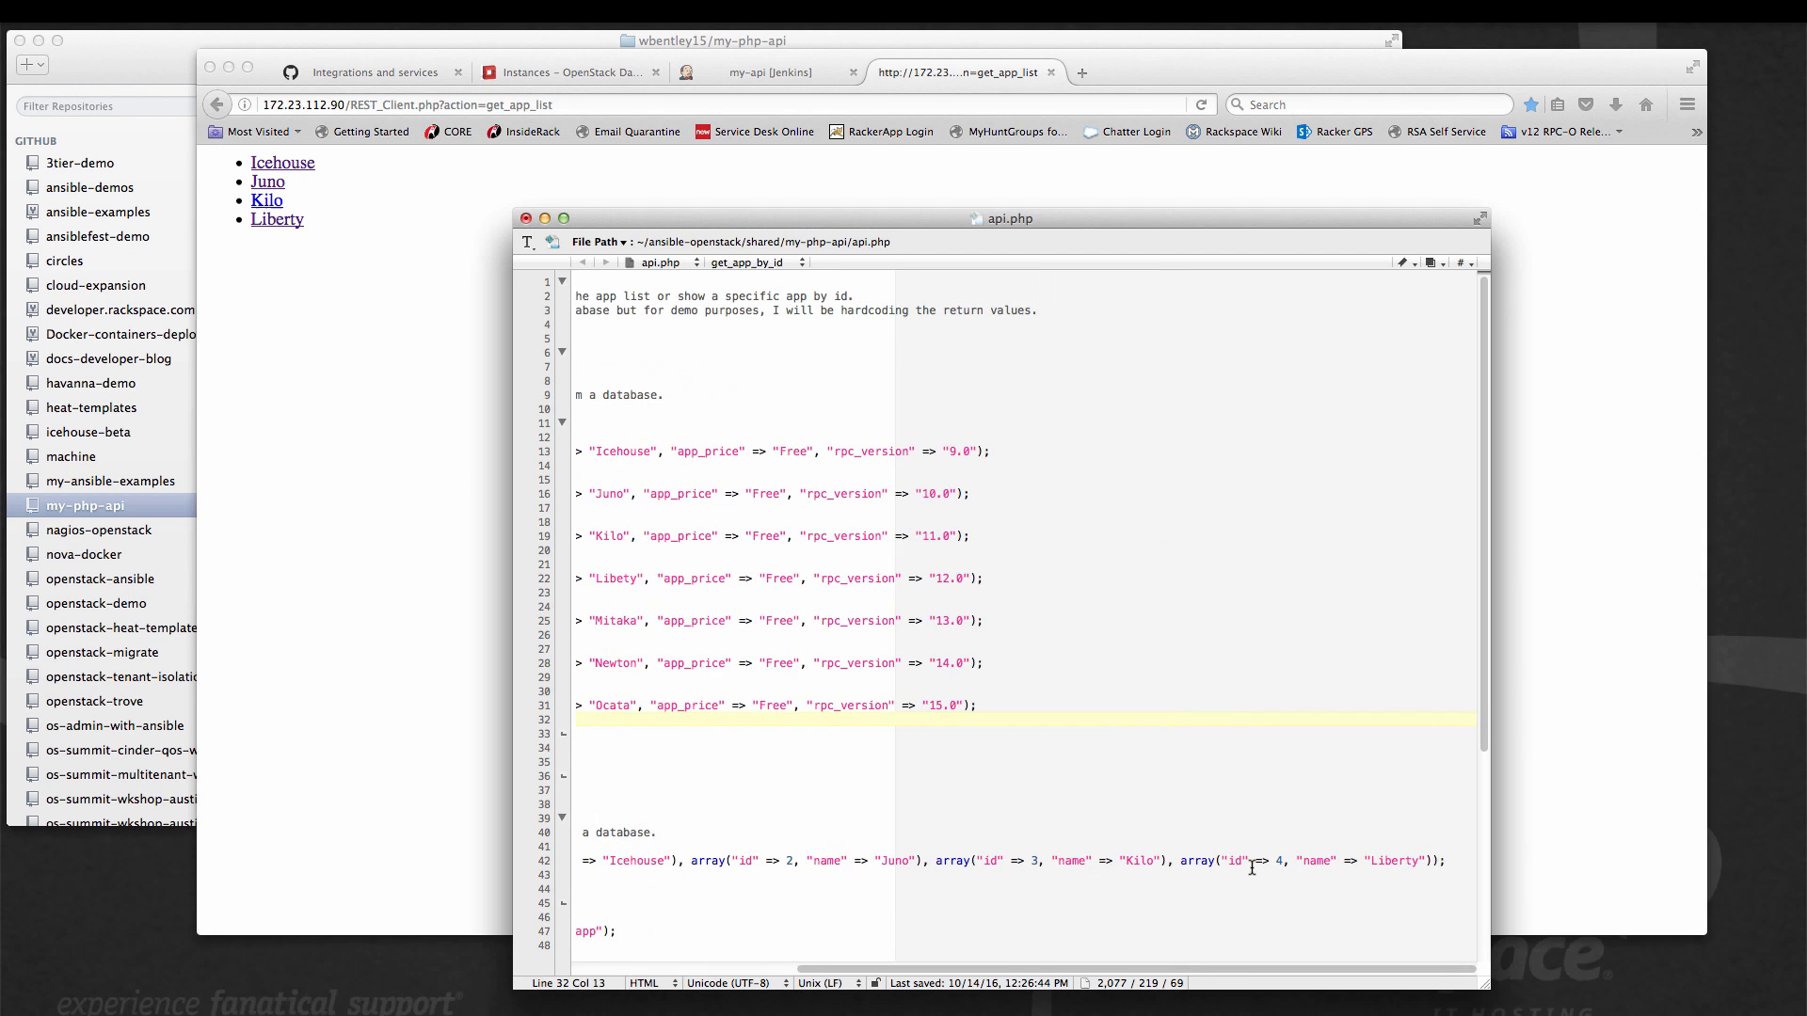
{"action": "left_click", "coordinate": [1431, 861]}
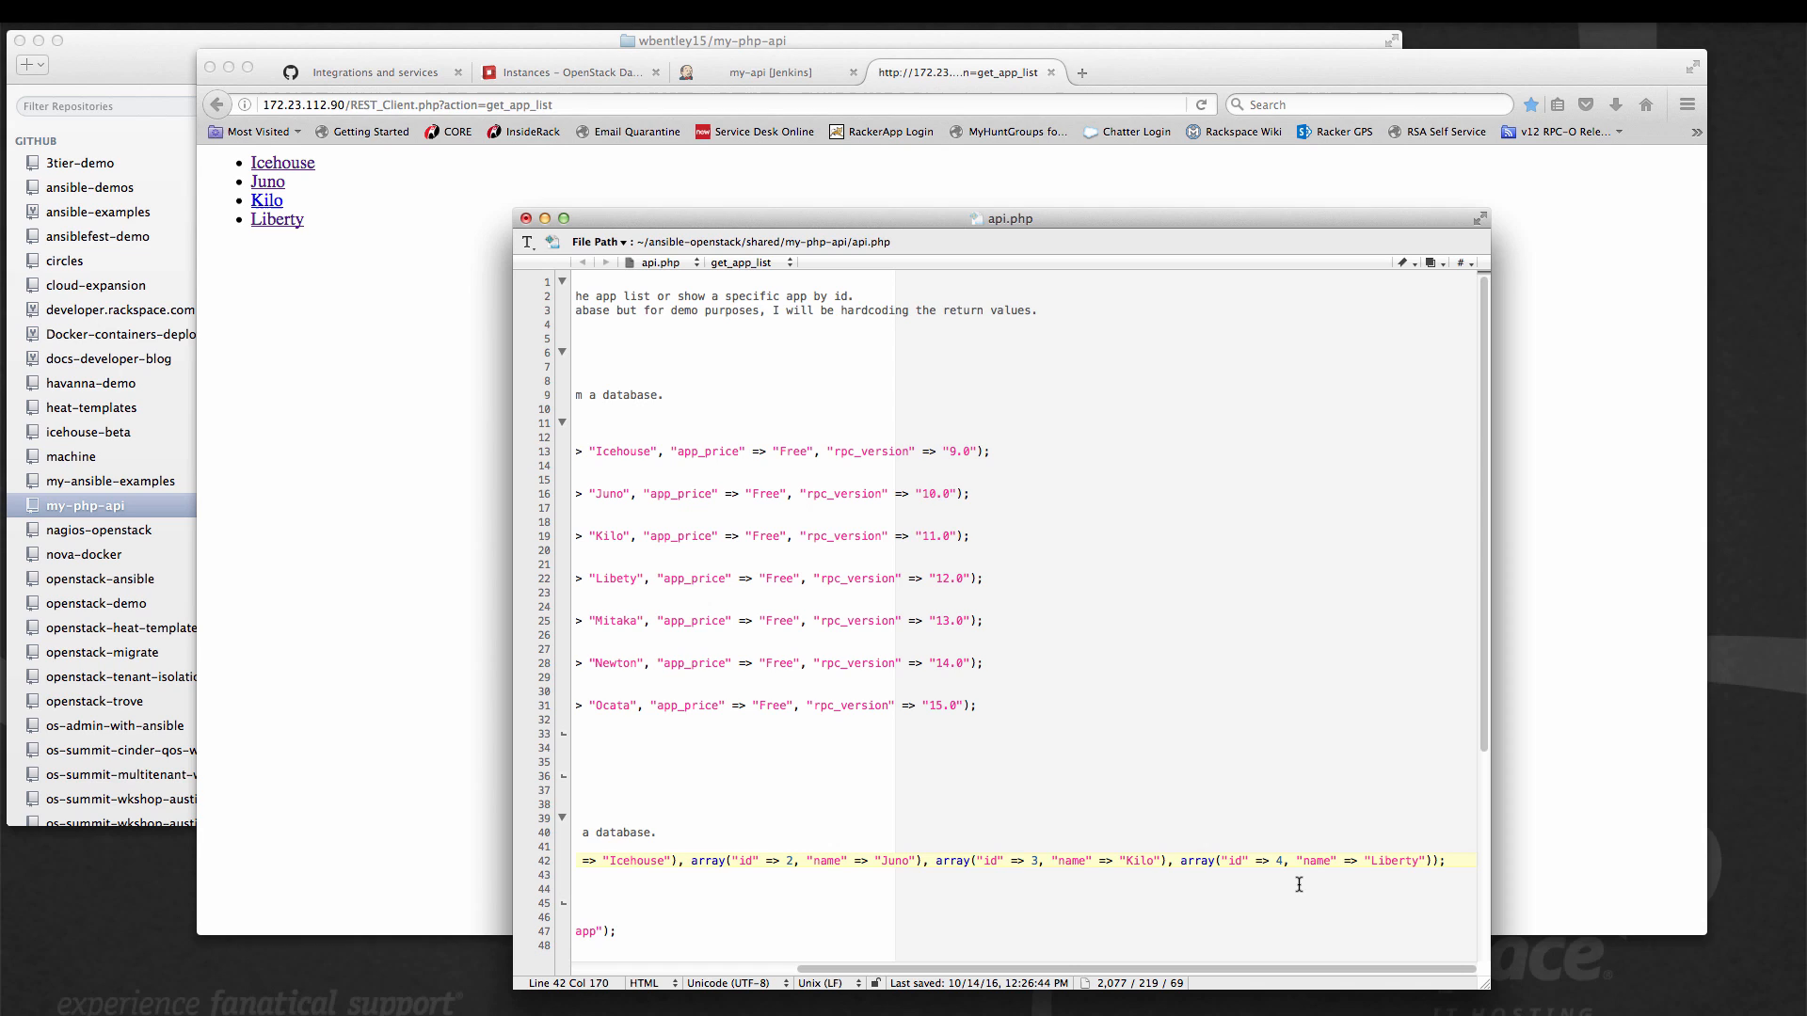
{"action": "type", "text": ", array(\"id\" => 5, \"name\" => \"Mitaka\"), array(\"id\" => 6, \"name\" => \"Newton\"), array(\"id\" => 7, \"name\" => \"Ocata\")"}
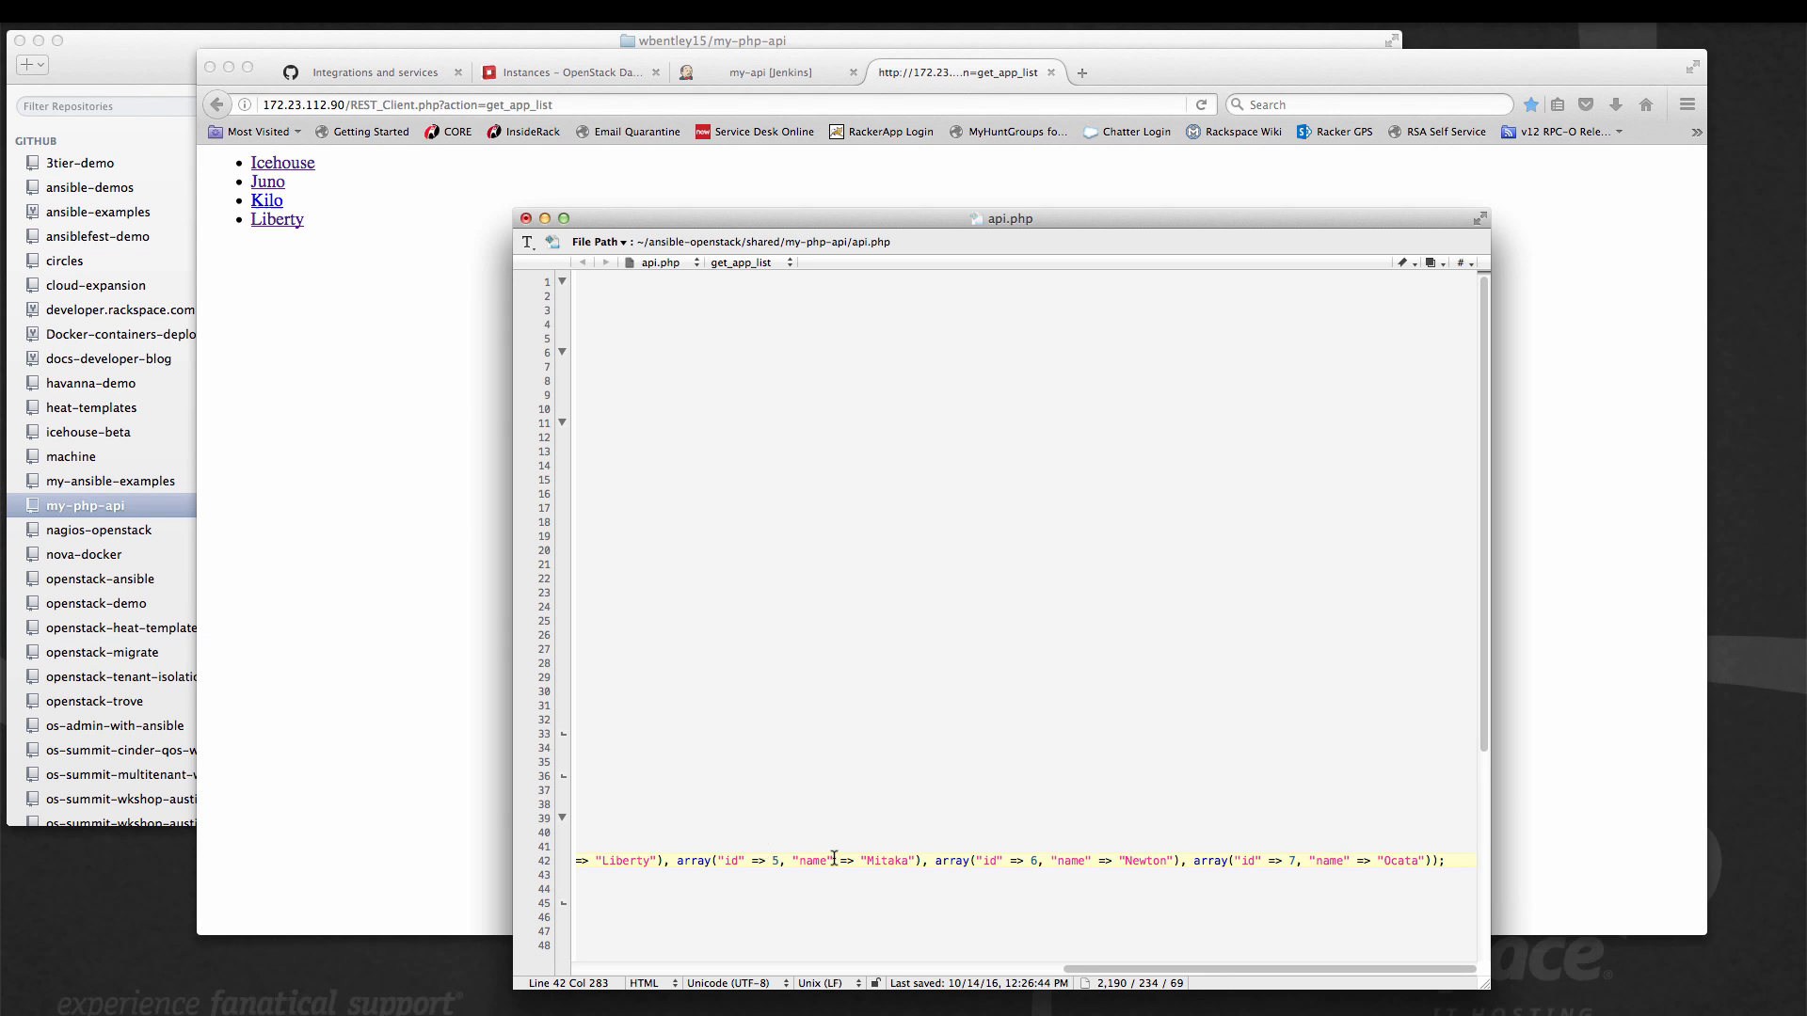
{"action": "scroll", "coordinate": [765, 849], "scroll_direction": "left", "scroll_amount": 10}
{"action": "scroll", "coordinate": [859, 643], "scroll_direction": "up", "scroll_amount": 1}
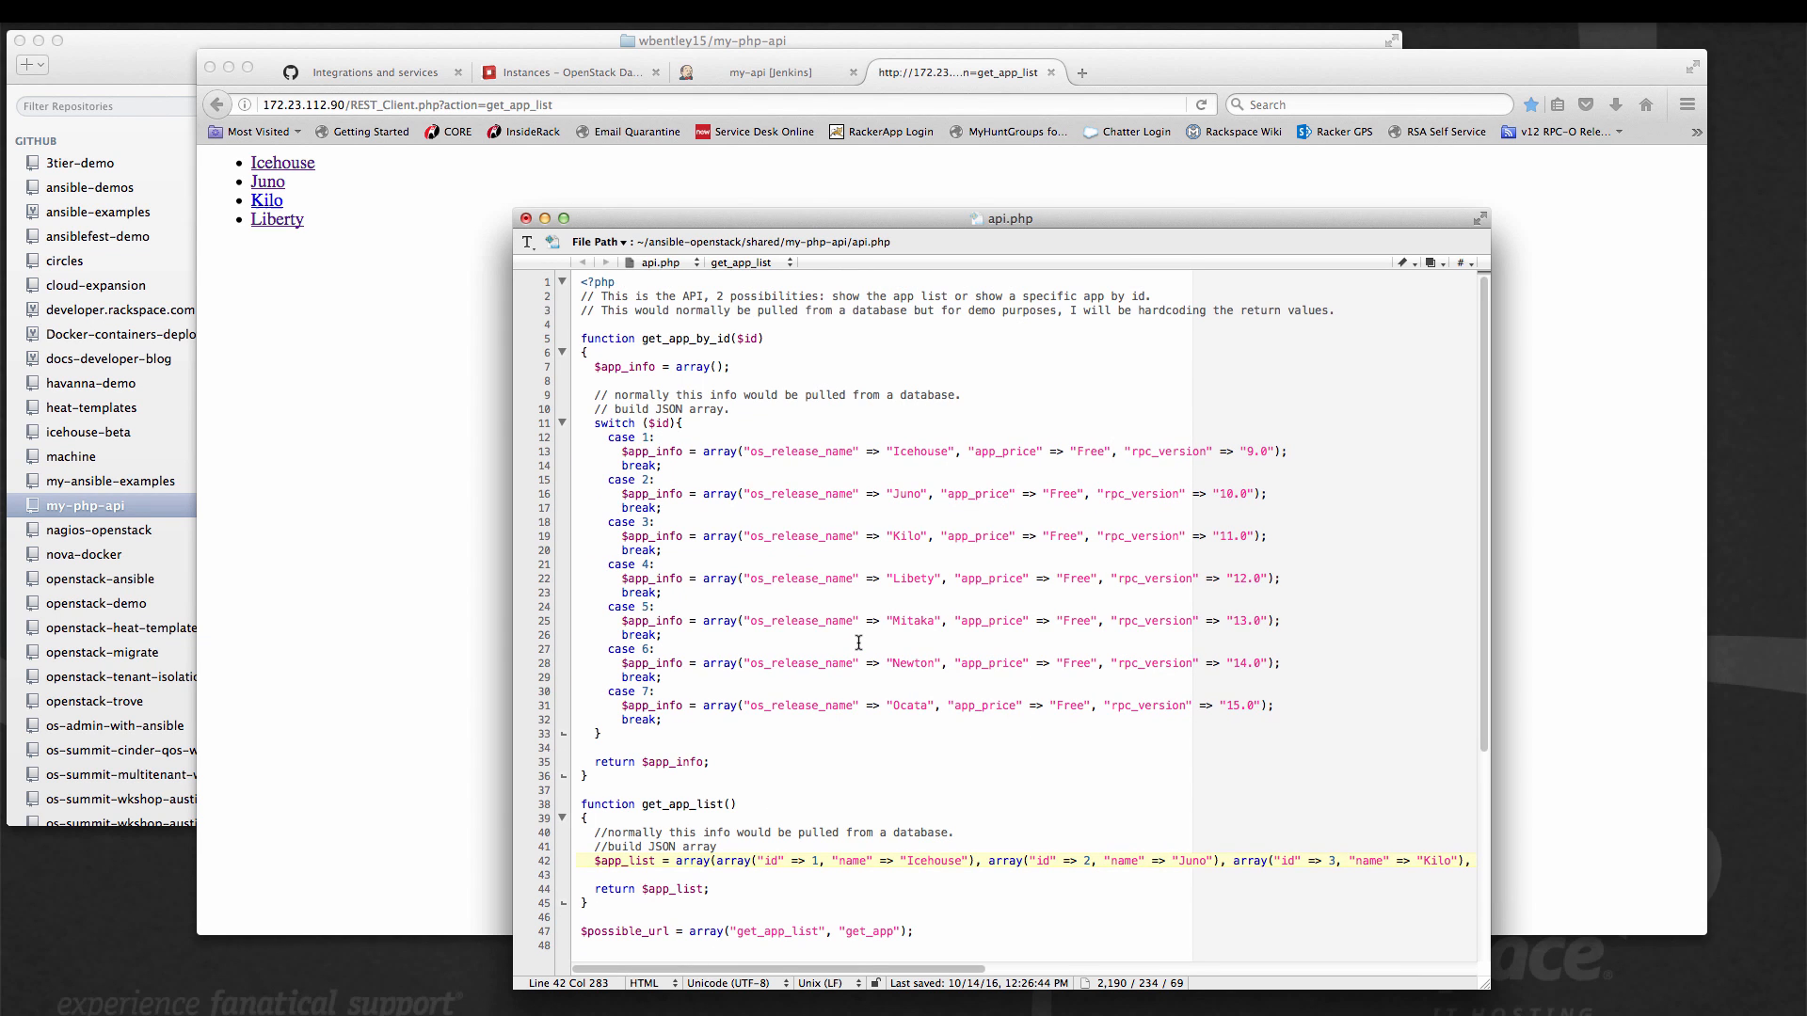
Save api.php, switch to the GitHub desktop client and review the file's uncommitted changes in the my-php-api repository.
{"action": "key", "text": "super+s"}
{"action": "left_click", "coordinate": [154, 74]}
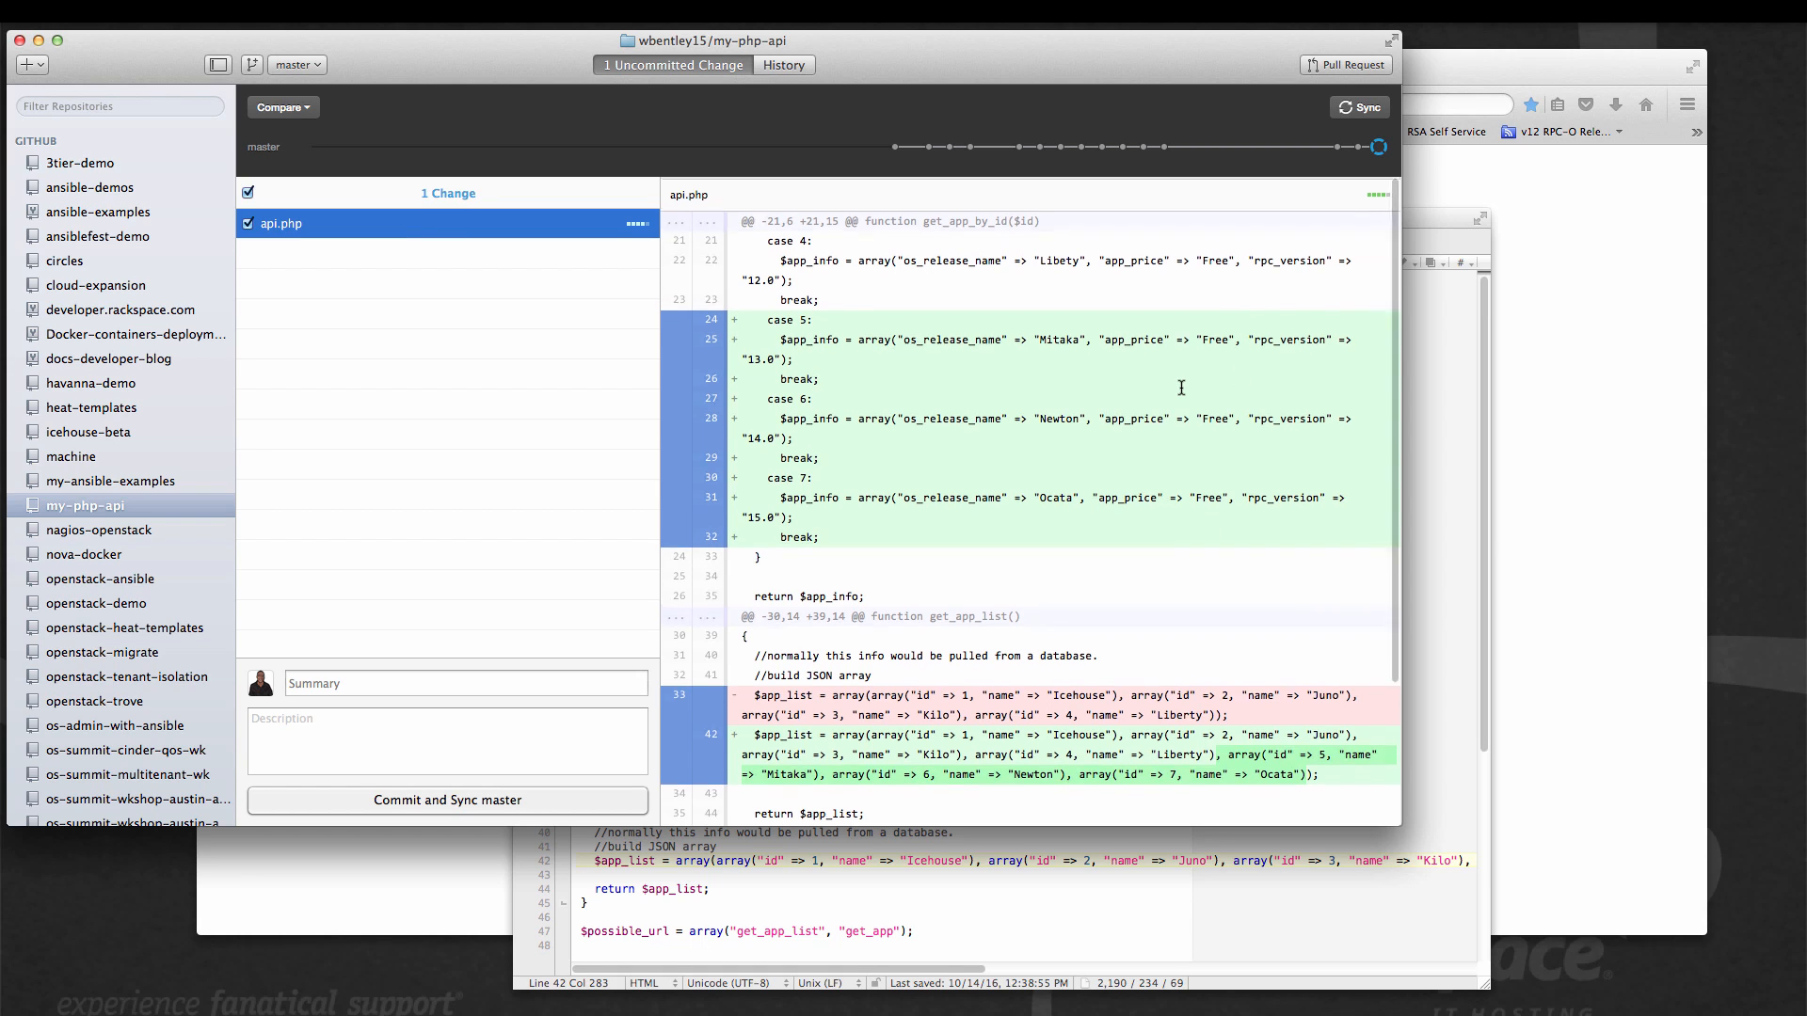
{"action": "scroll", "coordinate": [1181, 388], "scroll_direction": "up", "scroll_amount": 1}
{"action": "scroll", "coordinate": [1181, 387], "scroll_direction": "down", "scroll_amount": 1}
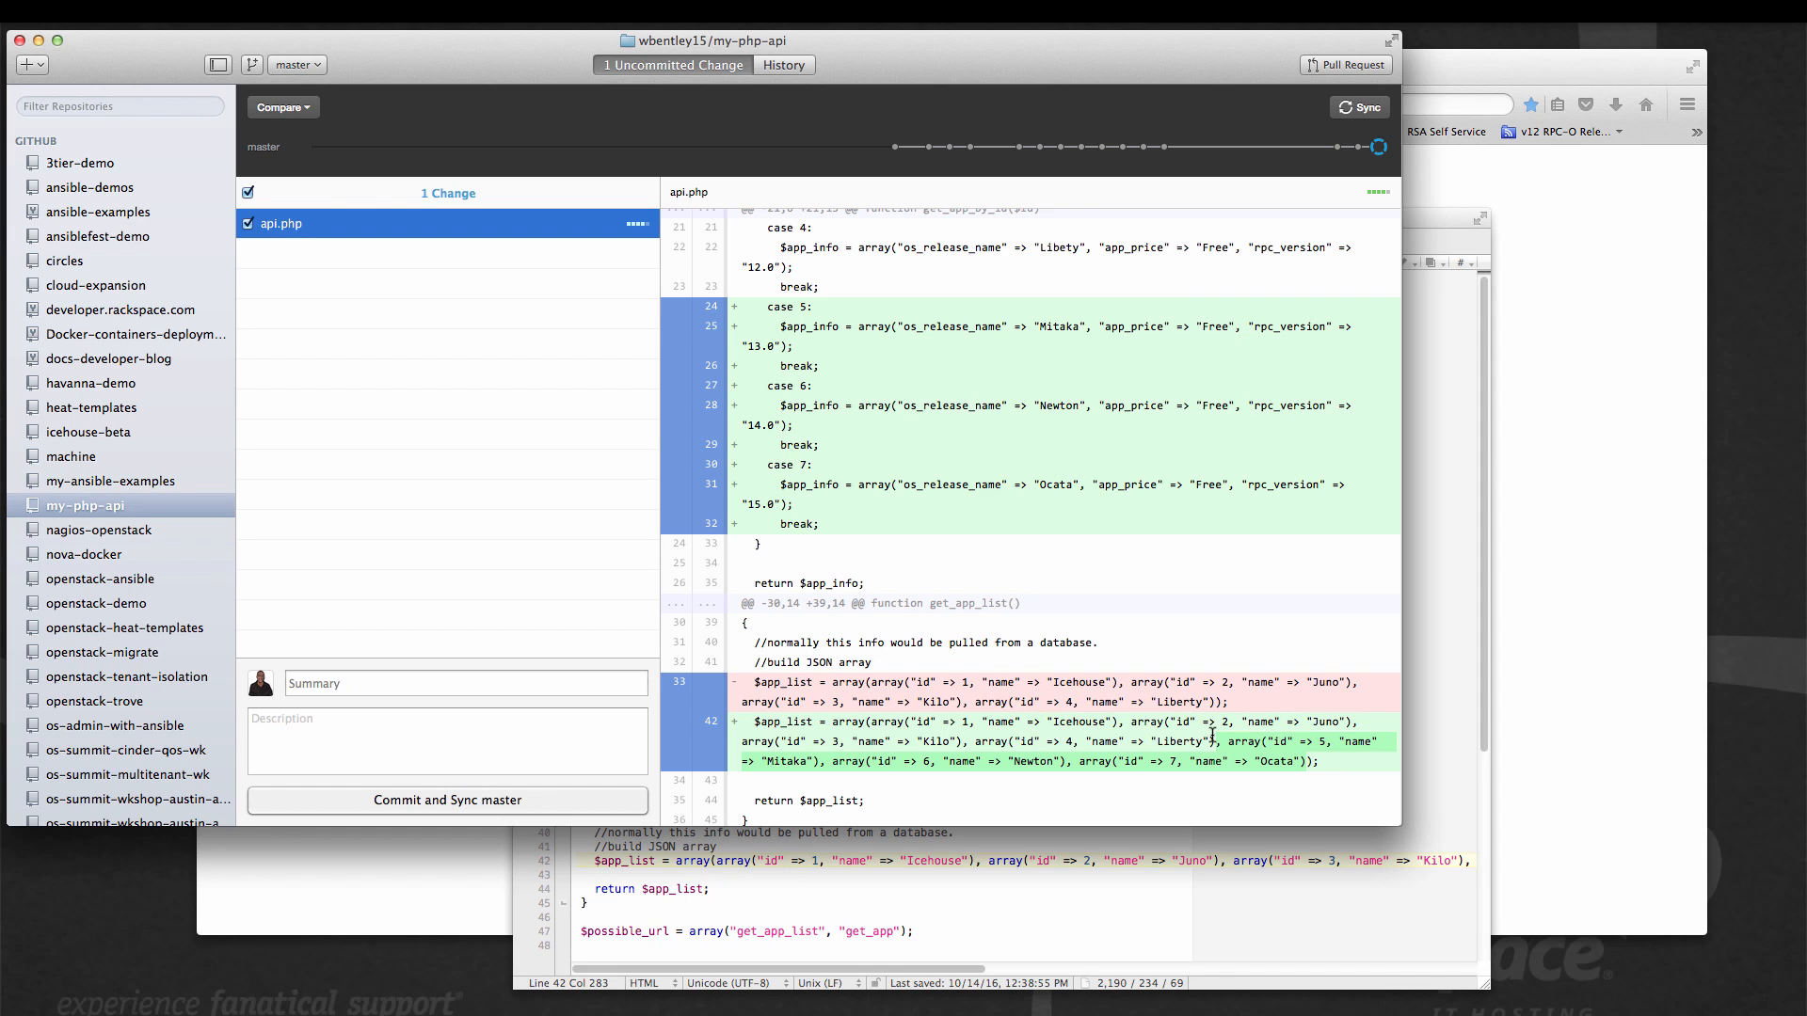
{"action": "scroll", "coordinate": [1181, 627], "scroll_direction": "up", "scroll_amount": 1}
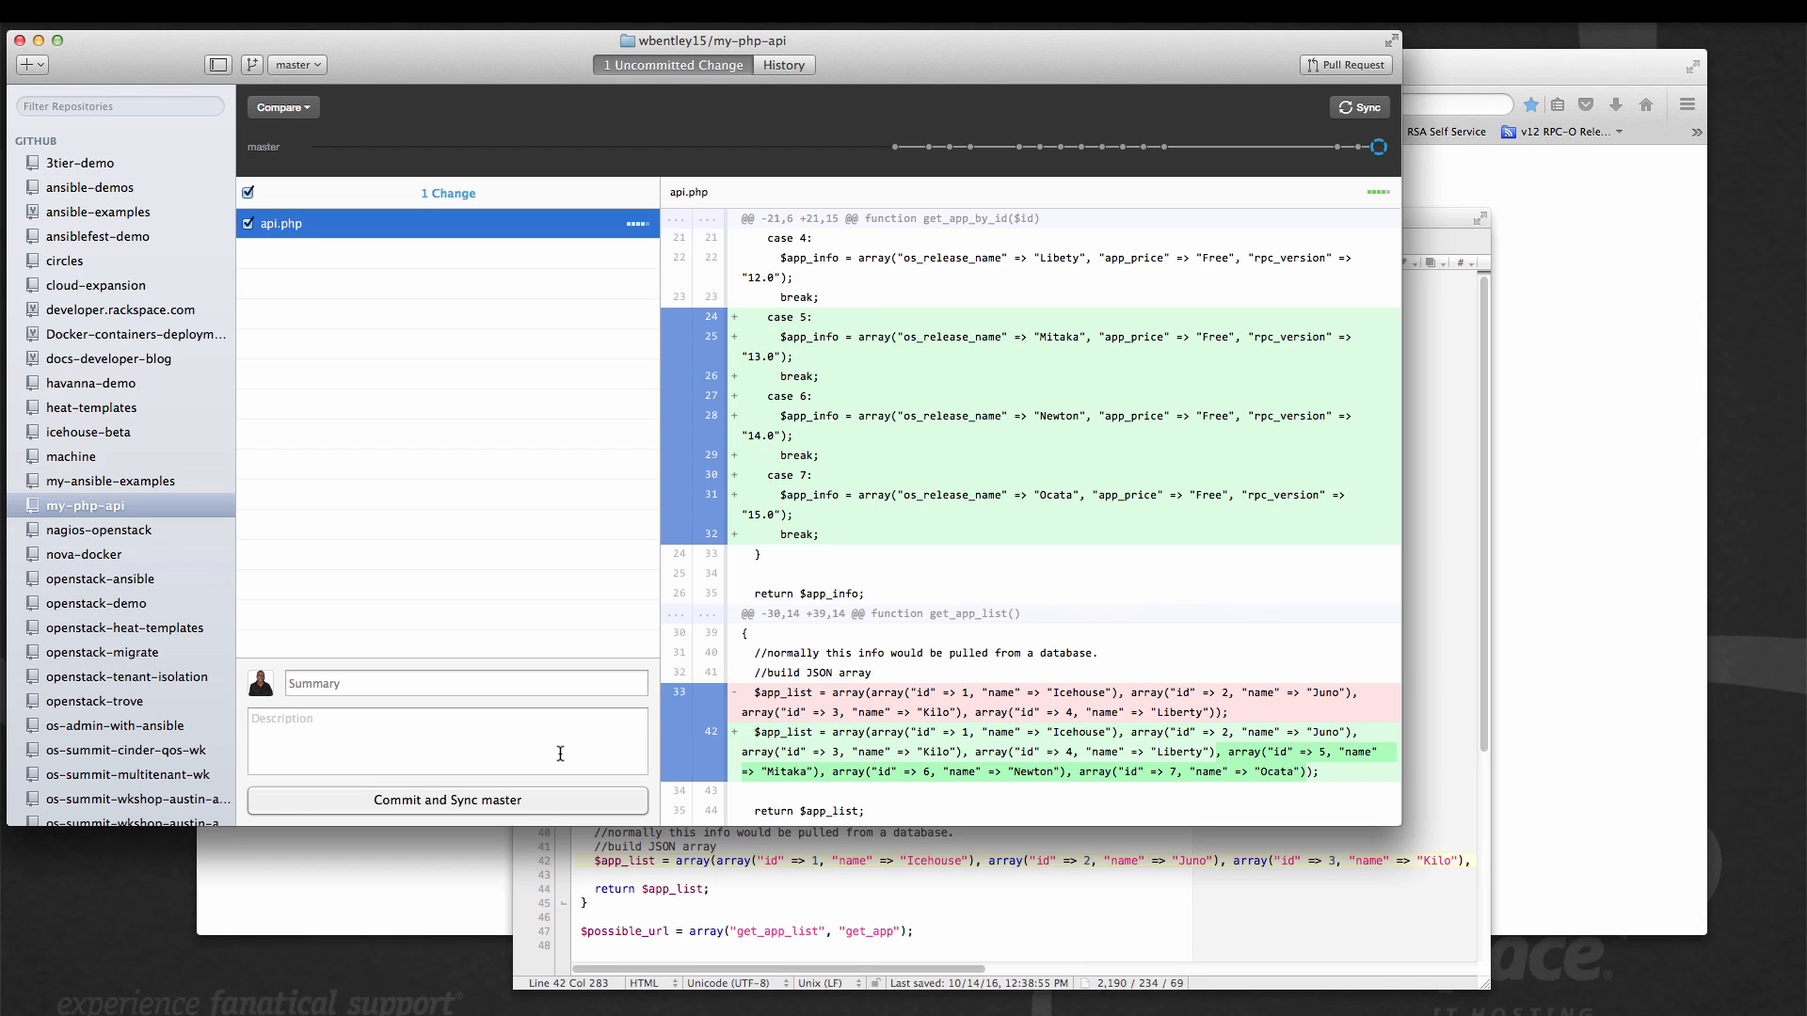
Commit the api.php change with the summary "ready to go" and sync it to master.
{"action": "left_click", "coordinate": [510, 678]}
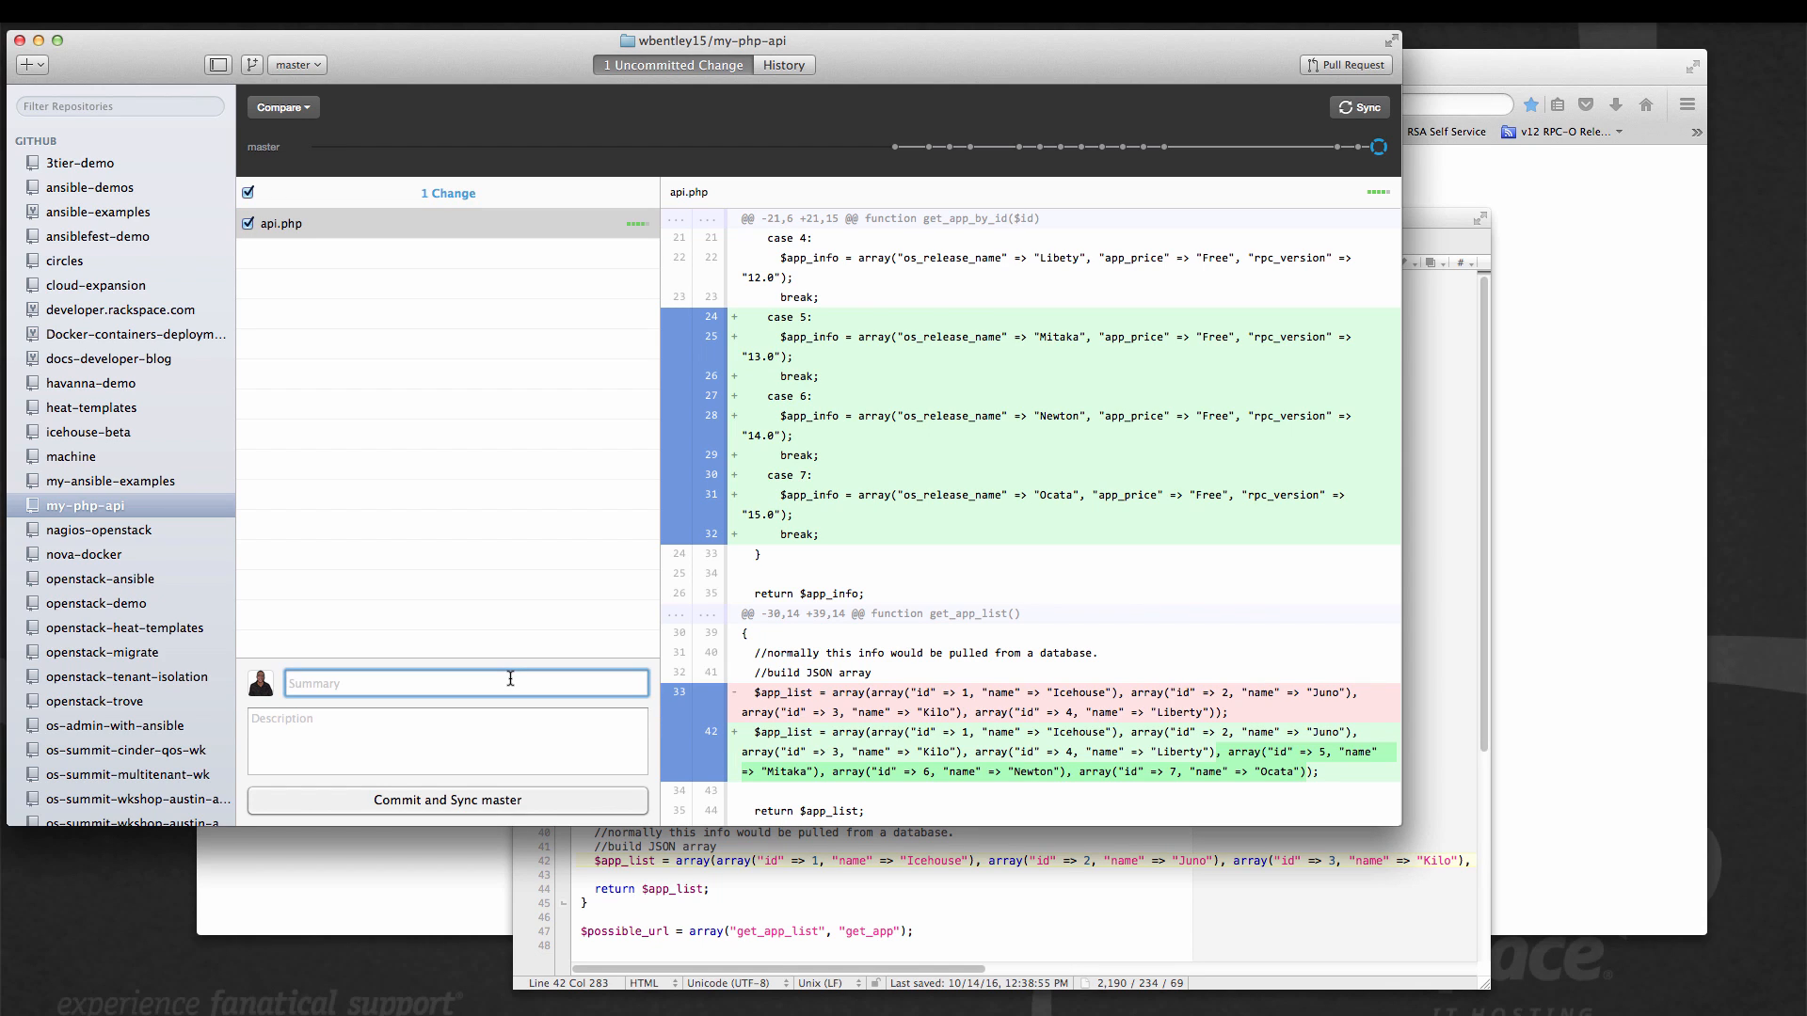
{"action": "type", "text": "re"}
{"action": "key", "text": "BackSpace"}
{"action": "key", "text": "BackSpace"}
{"action": "type", "text": "ready to go"}
{"action": "left_click", "coordinate": [438, 802]}
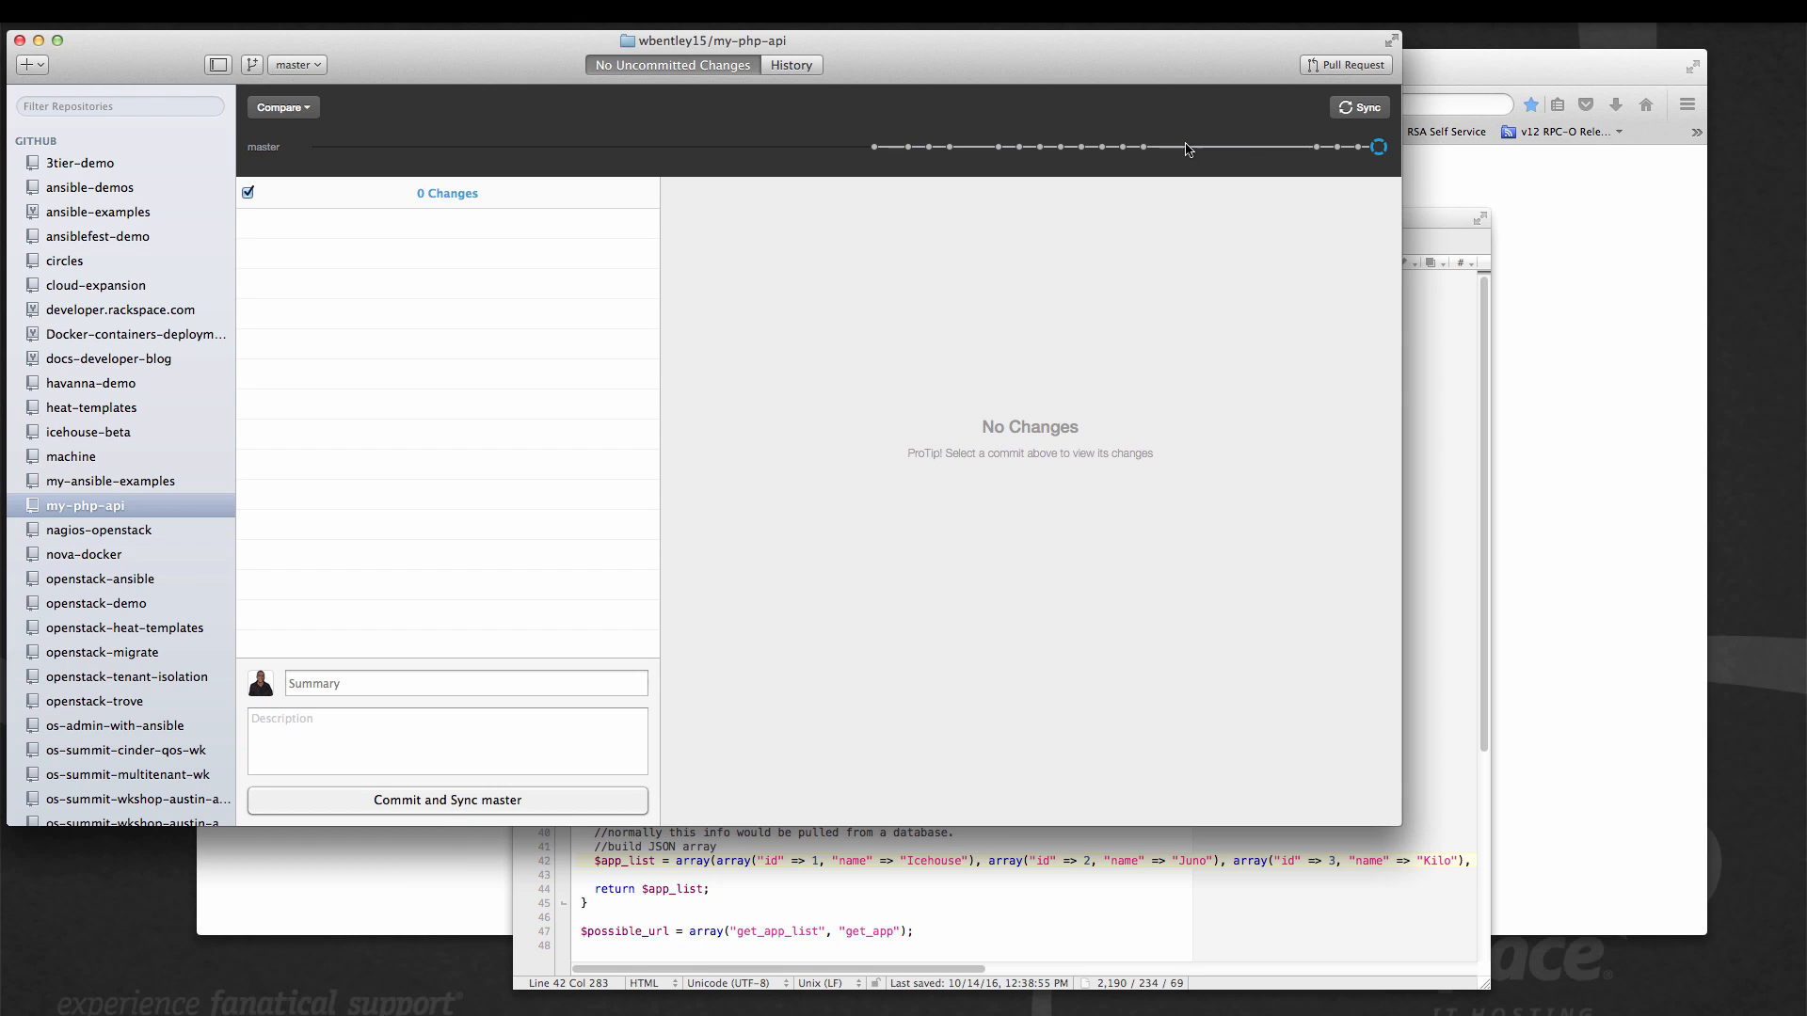
Switch to the browser and check the committed api.php code in the my-php-api repository on GitHub.
{"action": "left_click", "coordinate": [1476, 64]}
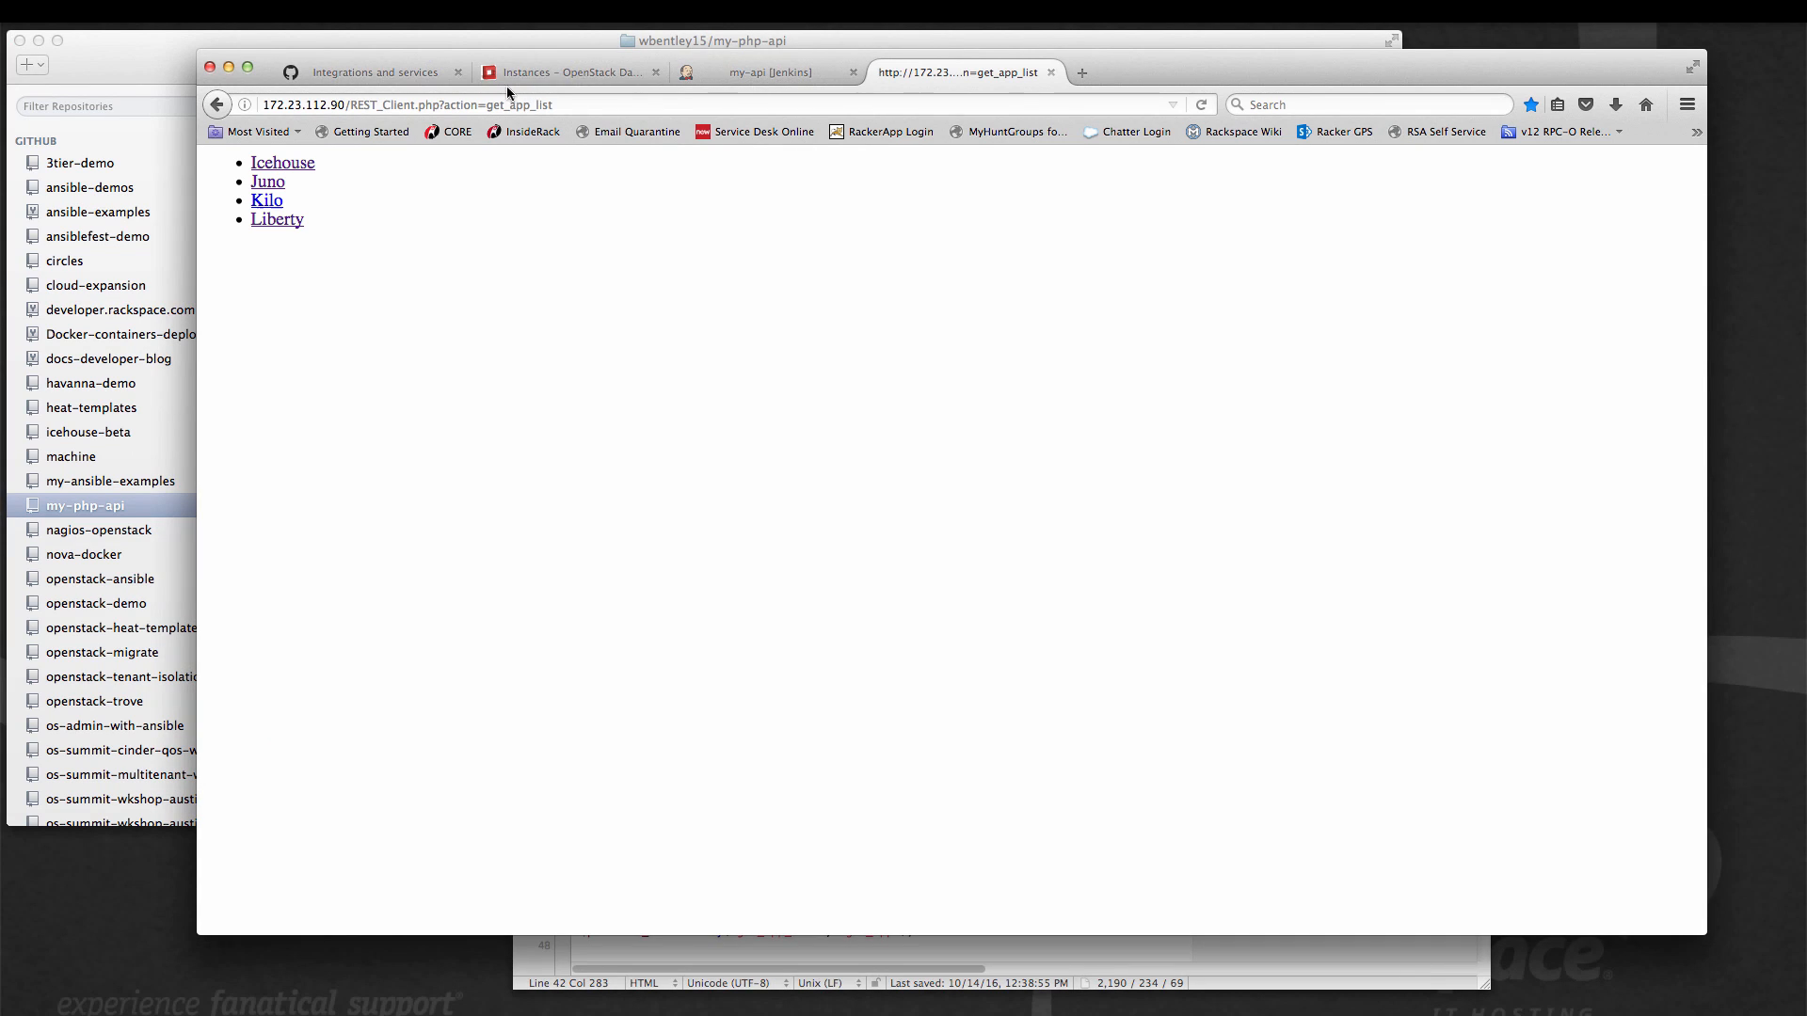
{"action": "left_click", "coordinate": [375, 76]}
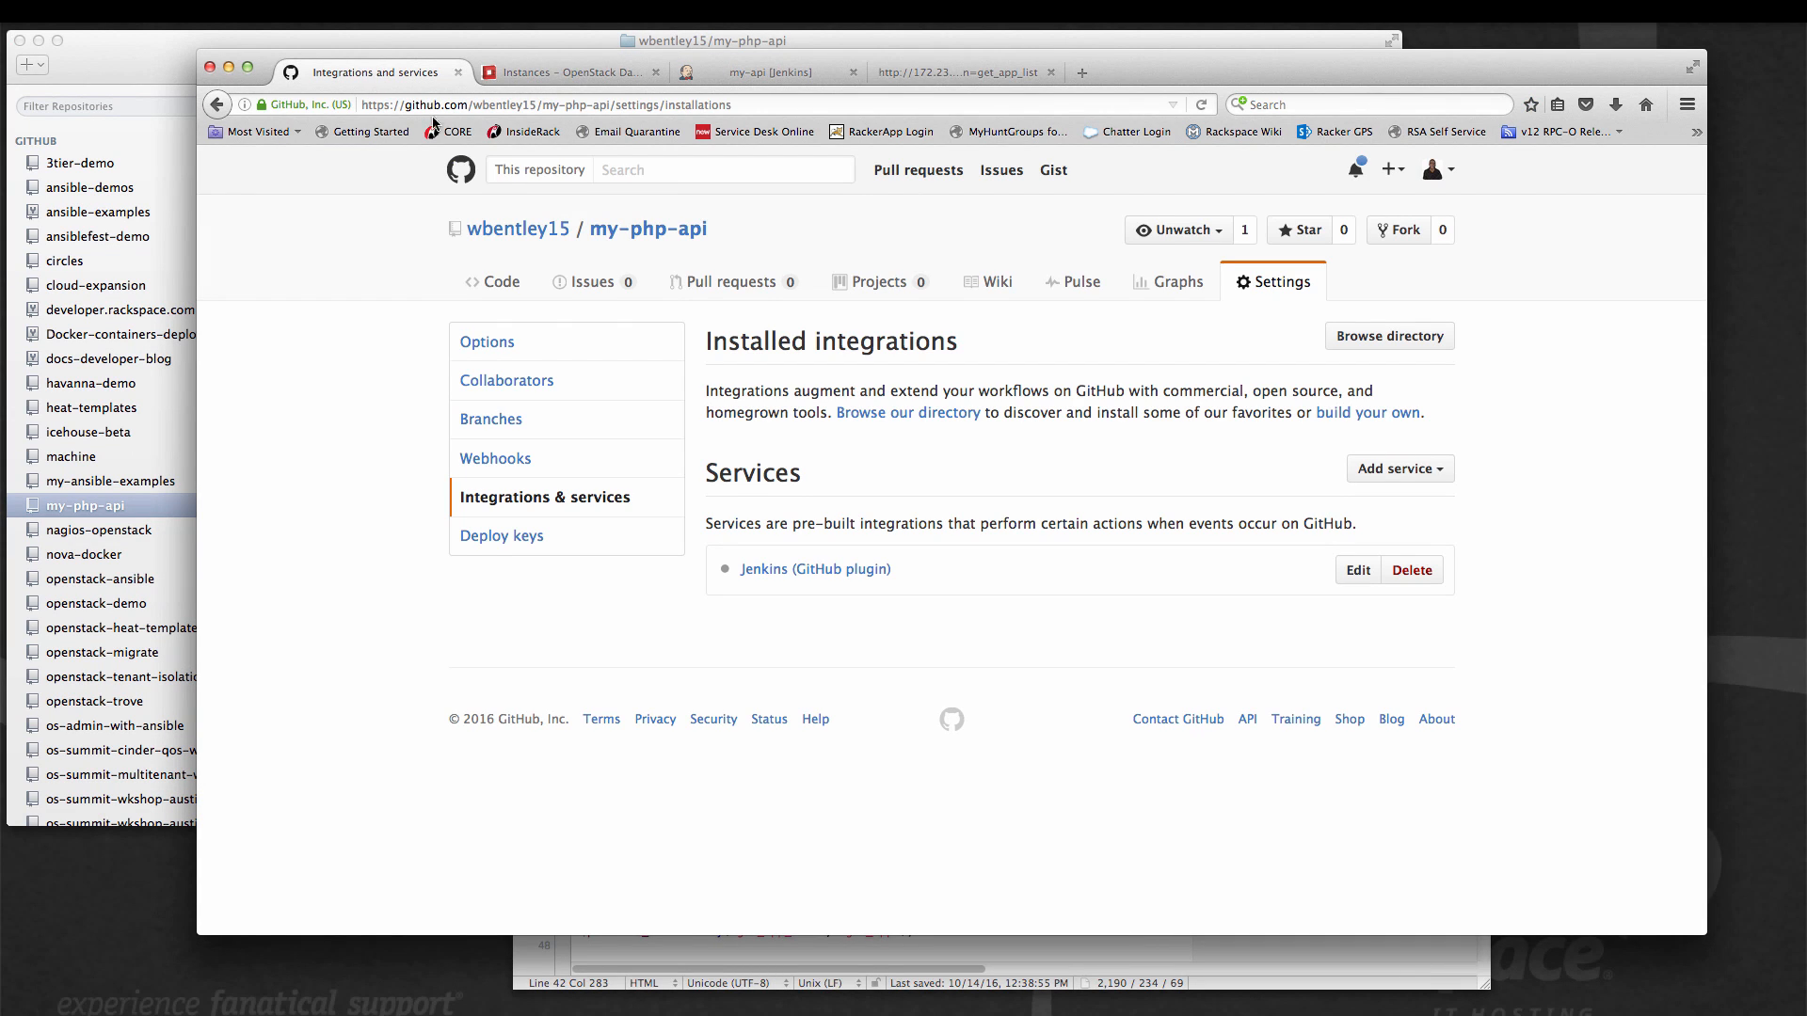
{"action": "left_click", "coordinate": [630, 228]}
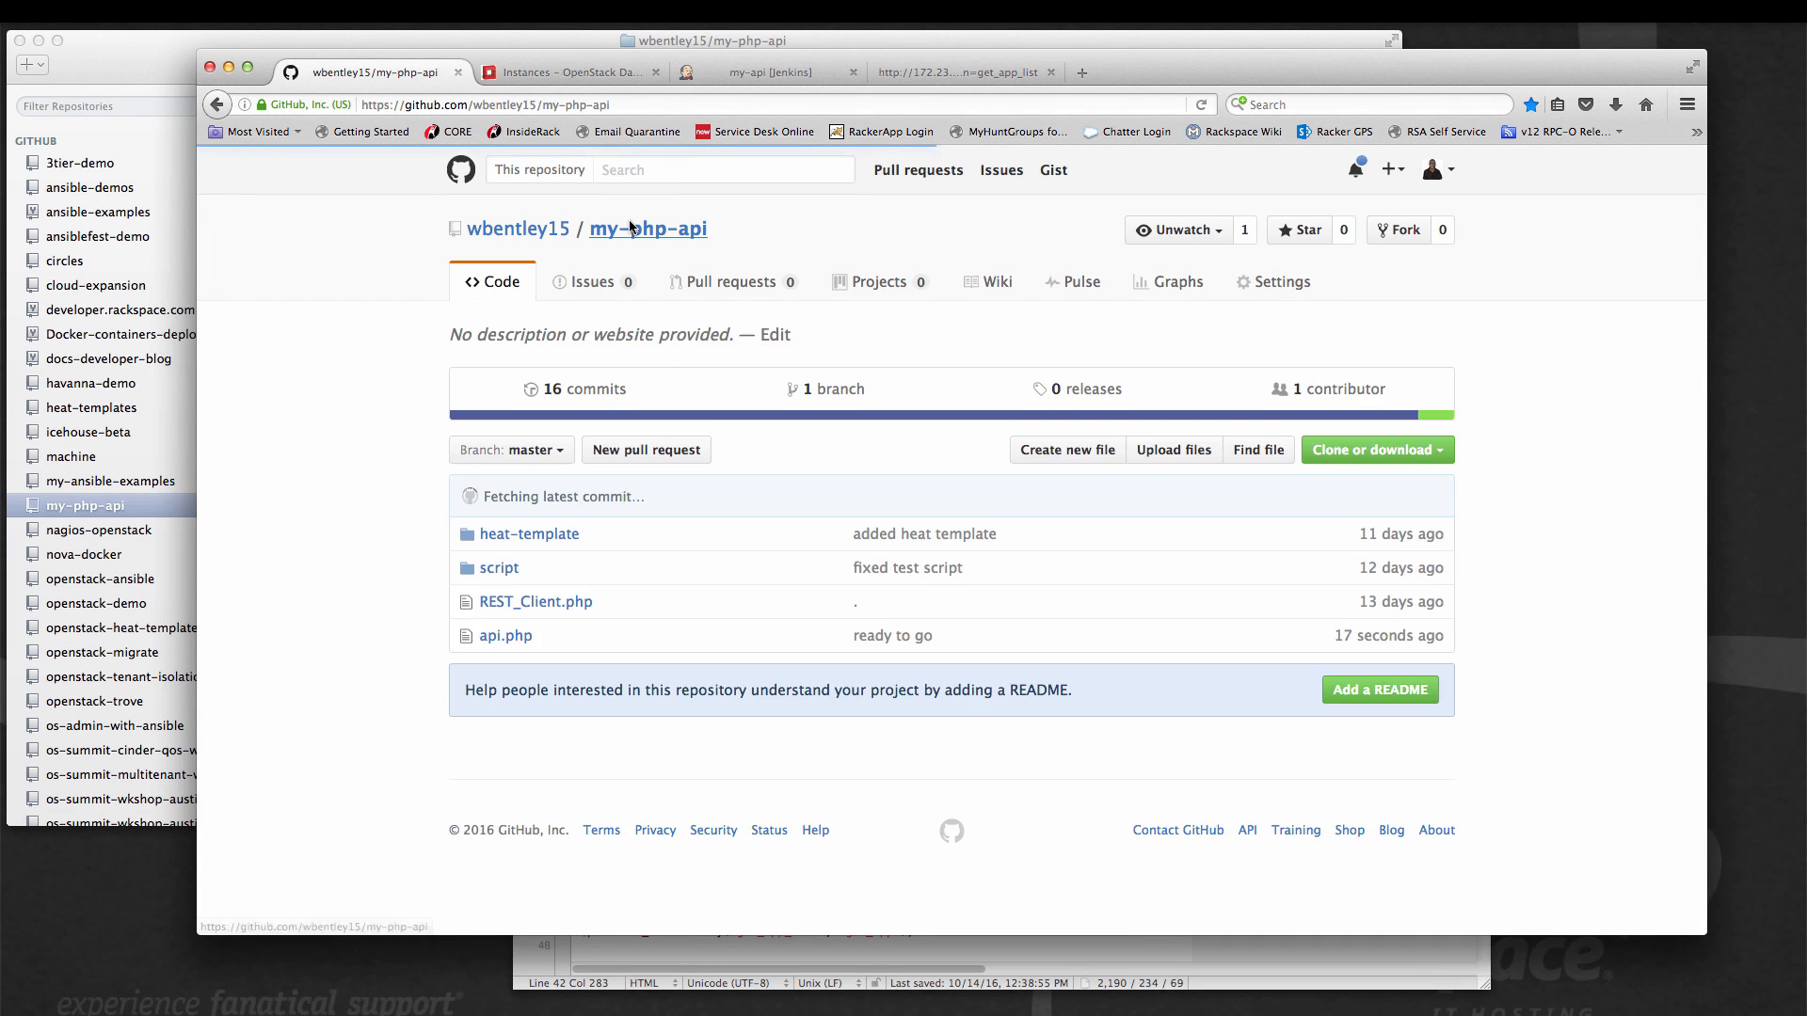
{"action": "left_click", "coordinate": [507, 637]}
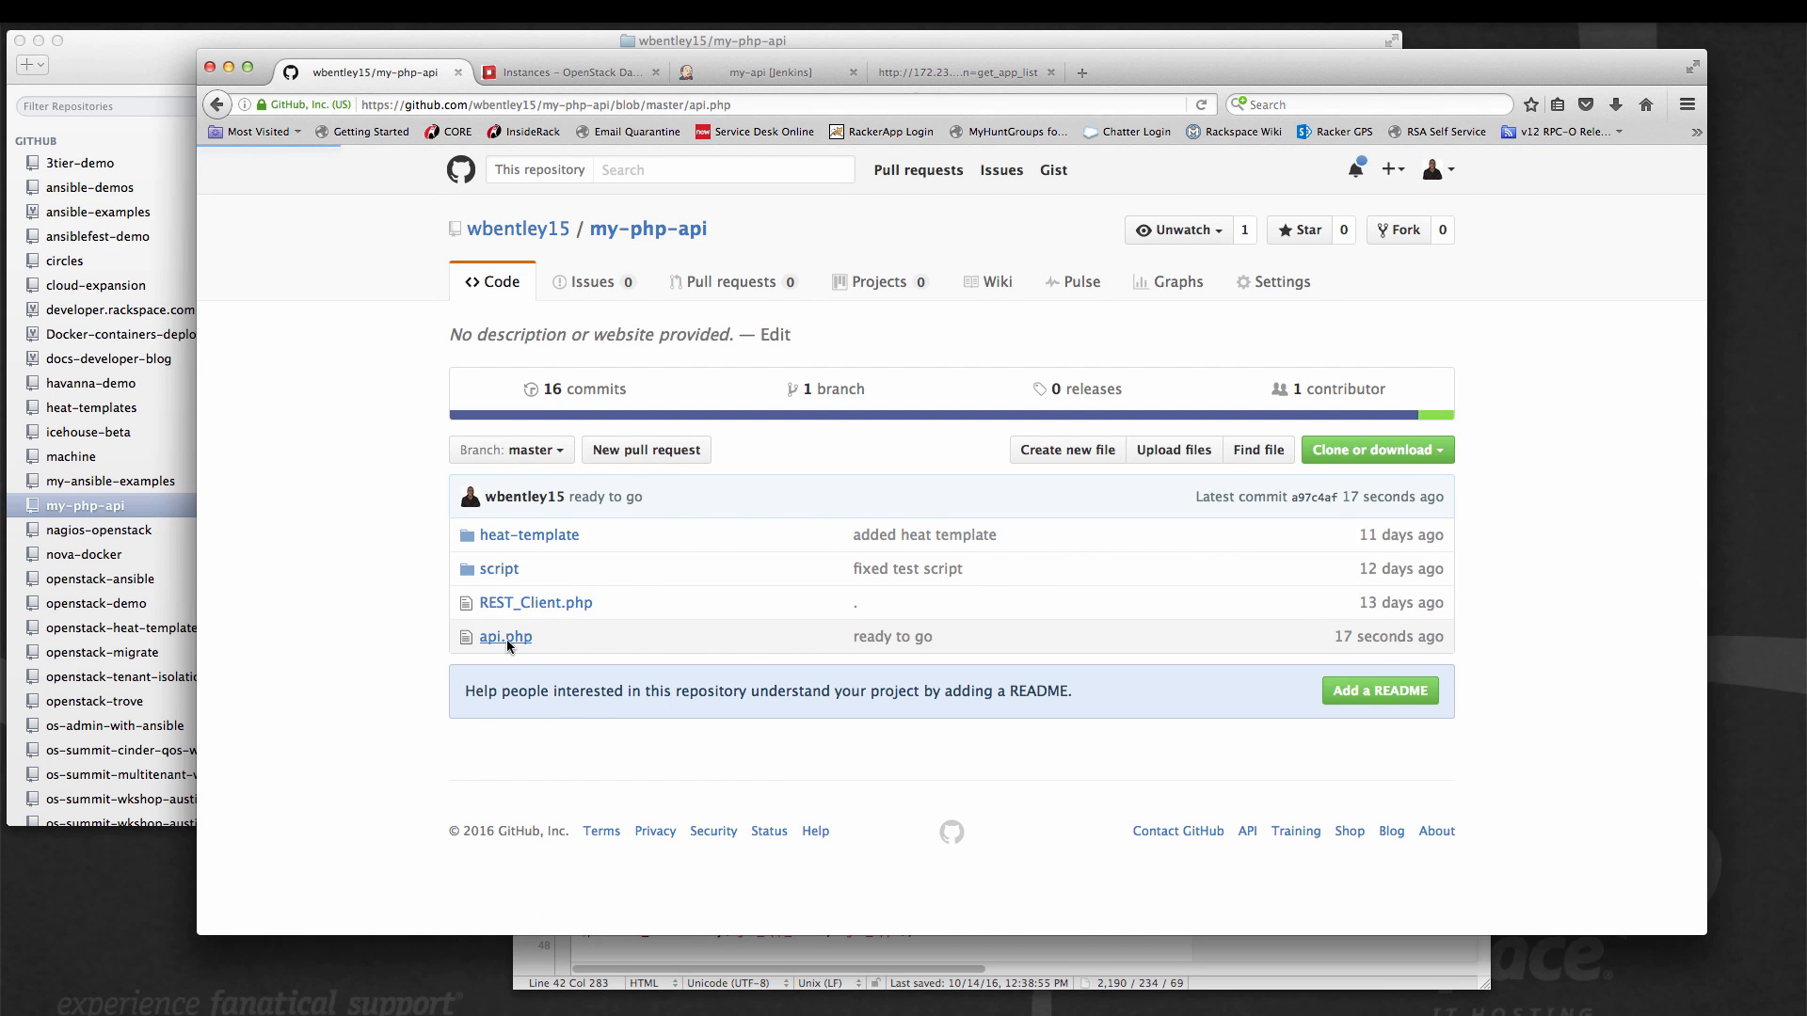
{"action": "scroll", "coordinate": [922, 684], "scroll_direction": "down", "scroll_amount": 10}
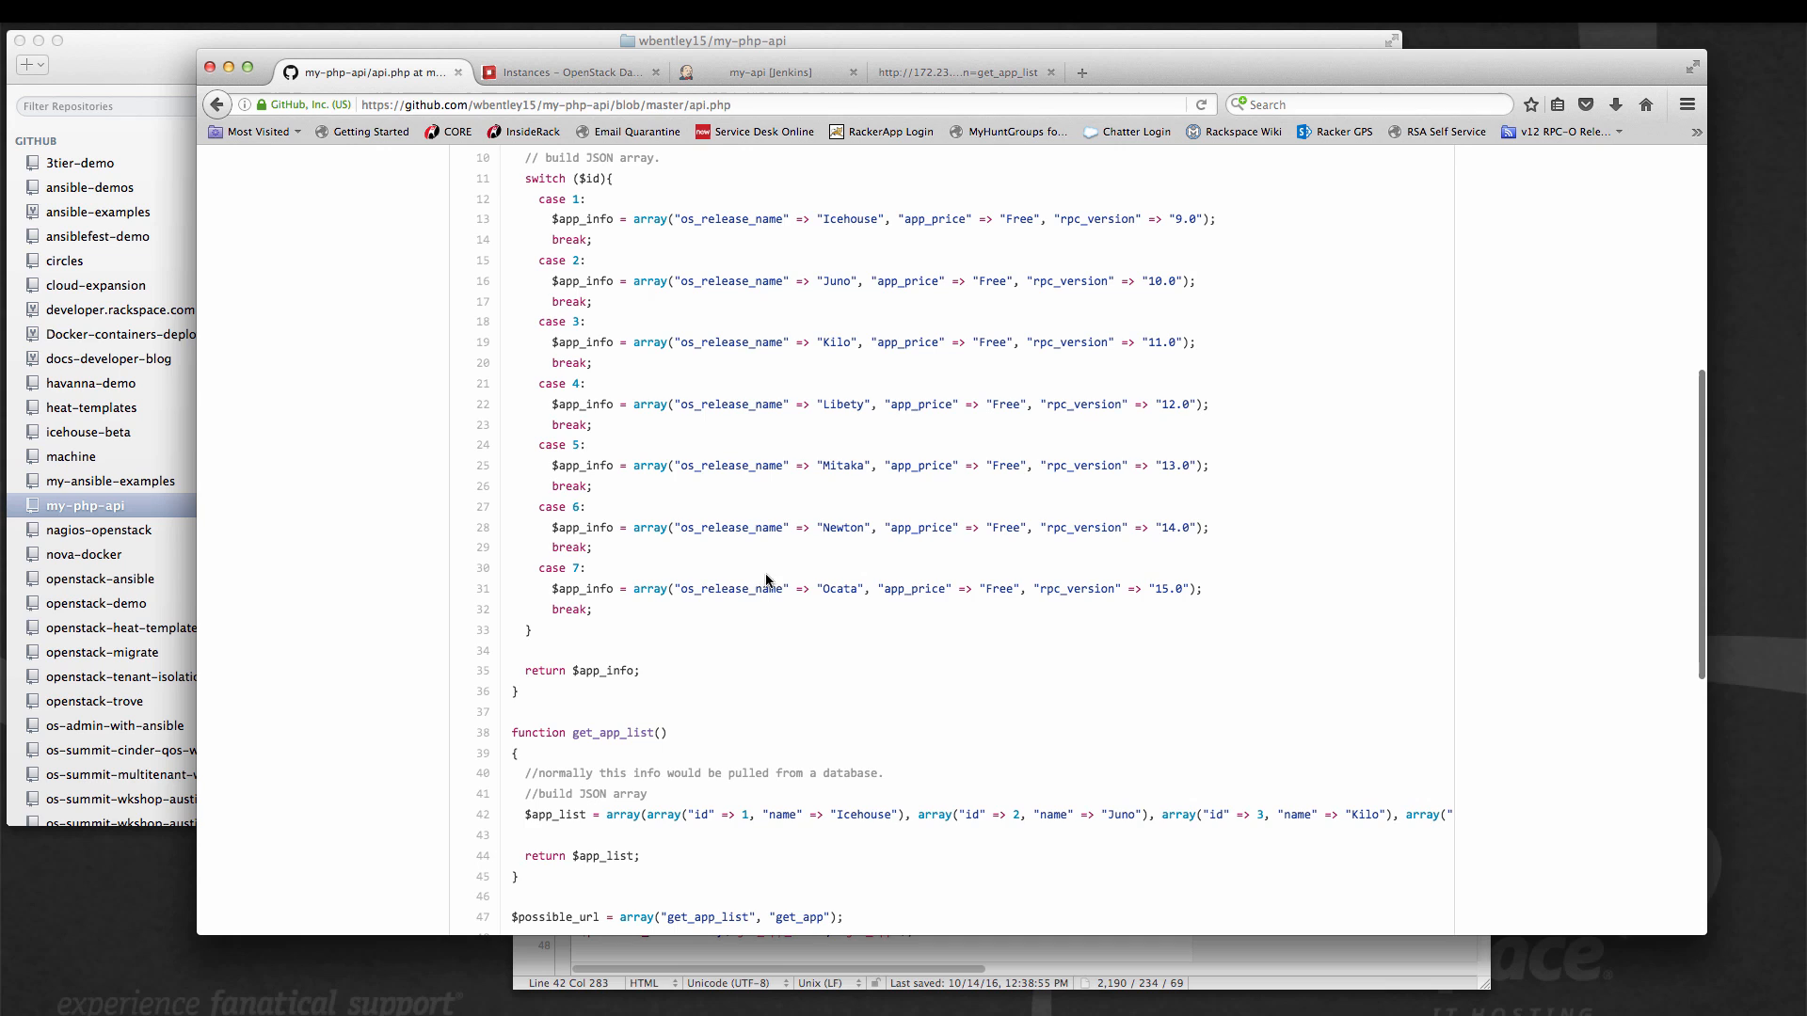
{"action": "scroll", "coordinate": [1176, 520], "scroll_direction": "up", "scroll_amount": 6}
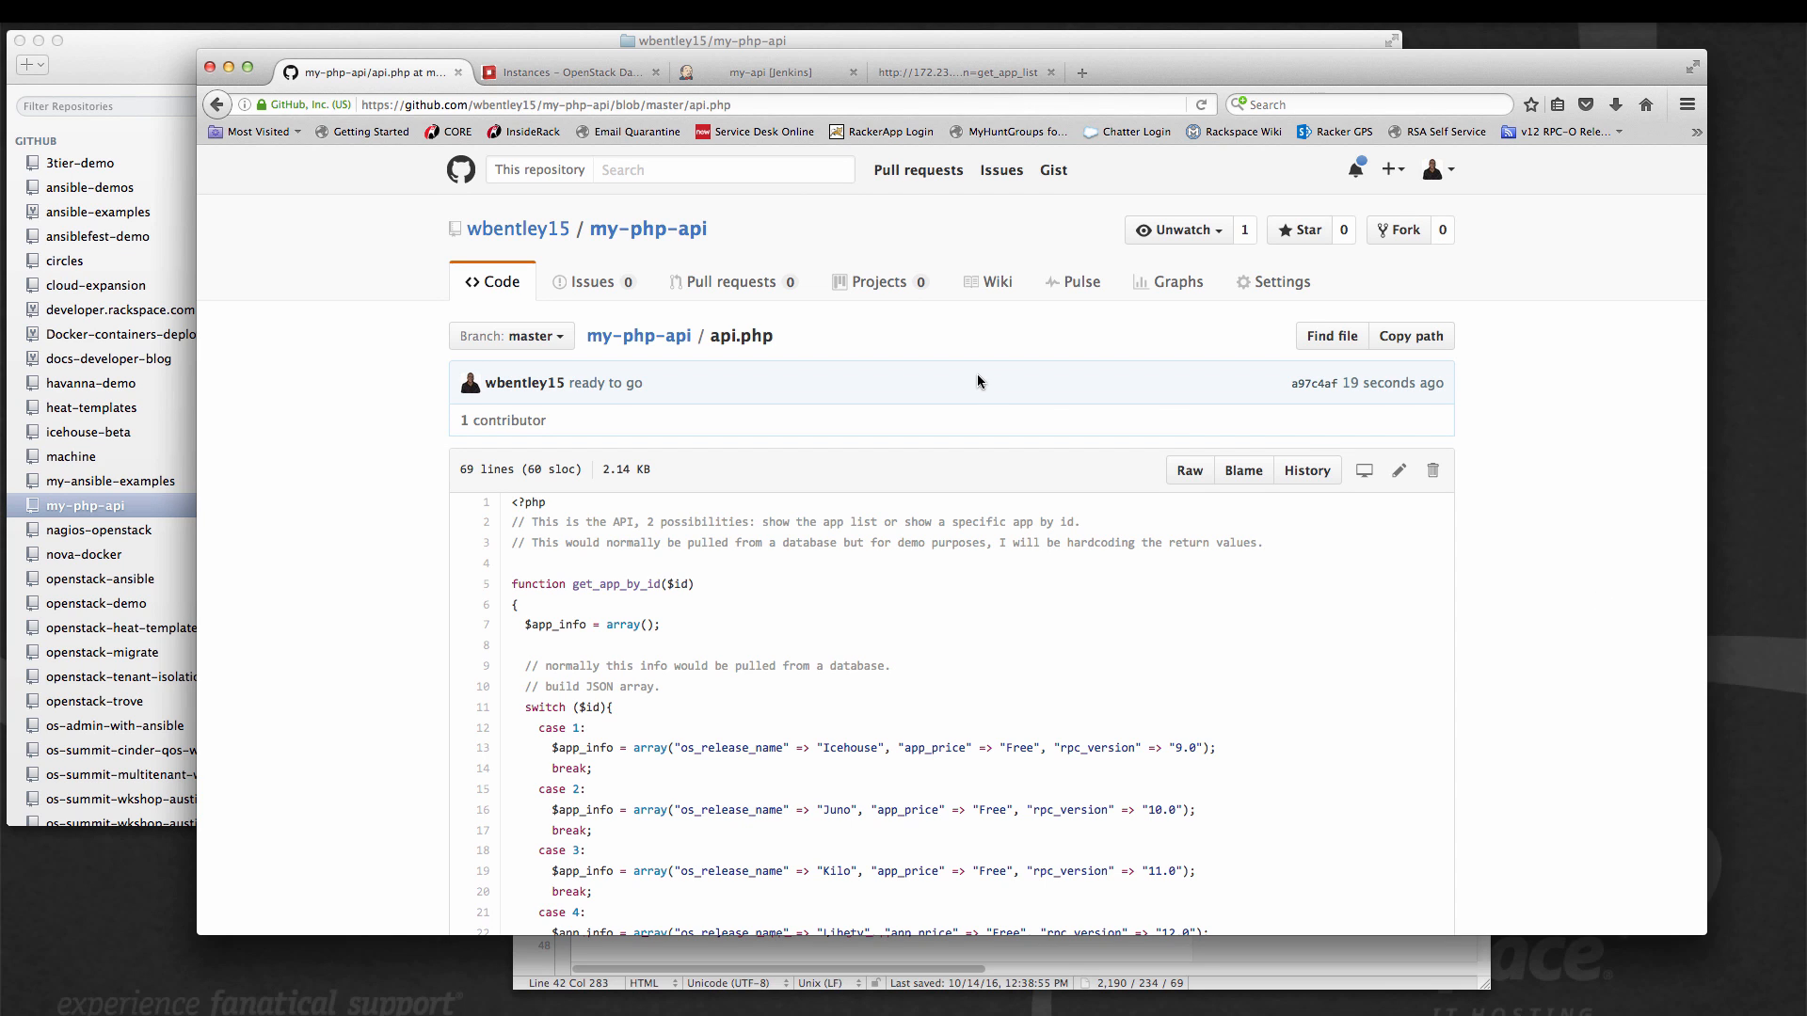
Run a new build of the Jenkins my-api project and open the console output of build #14.
{"action": "left_click", "coordinate": [741, 75]}
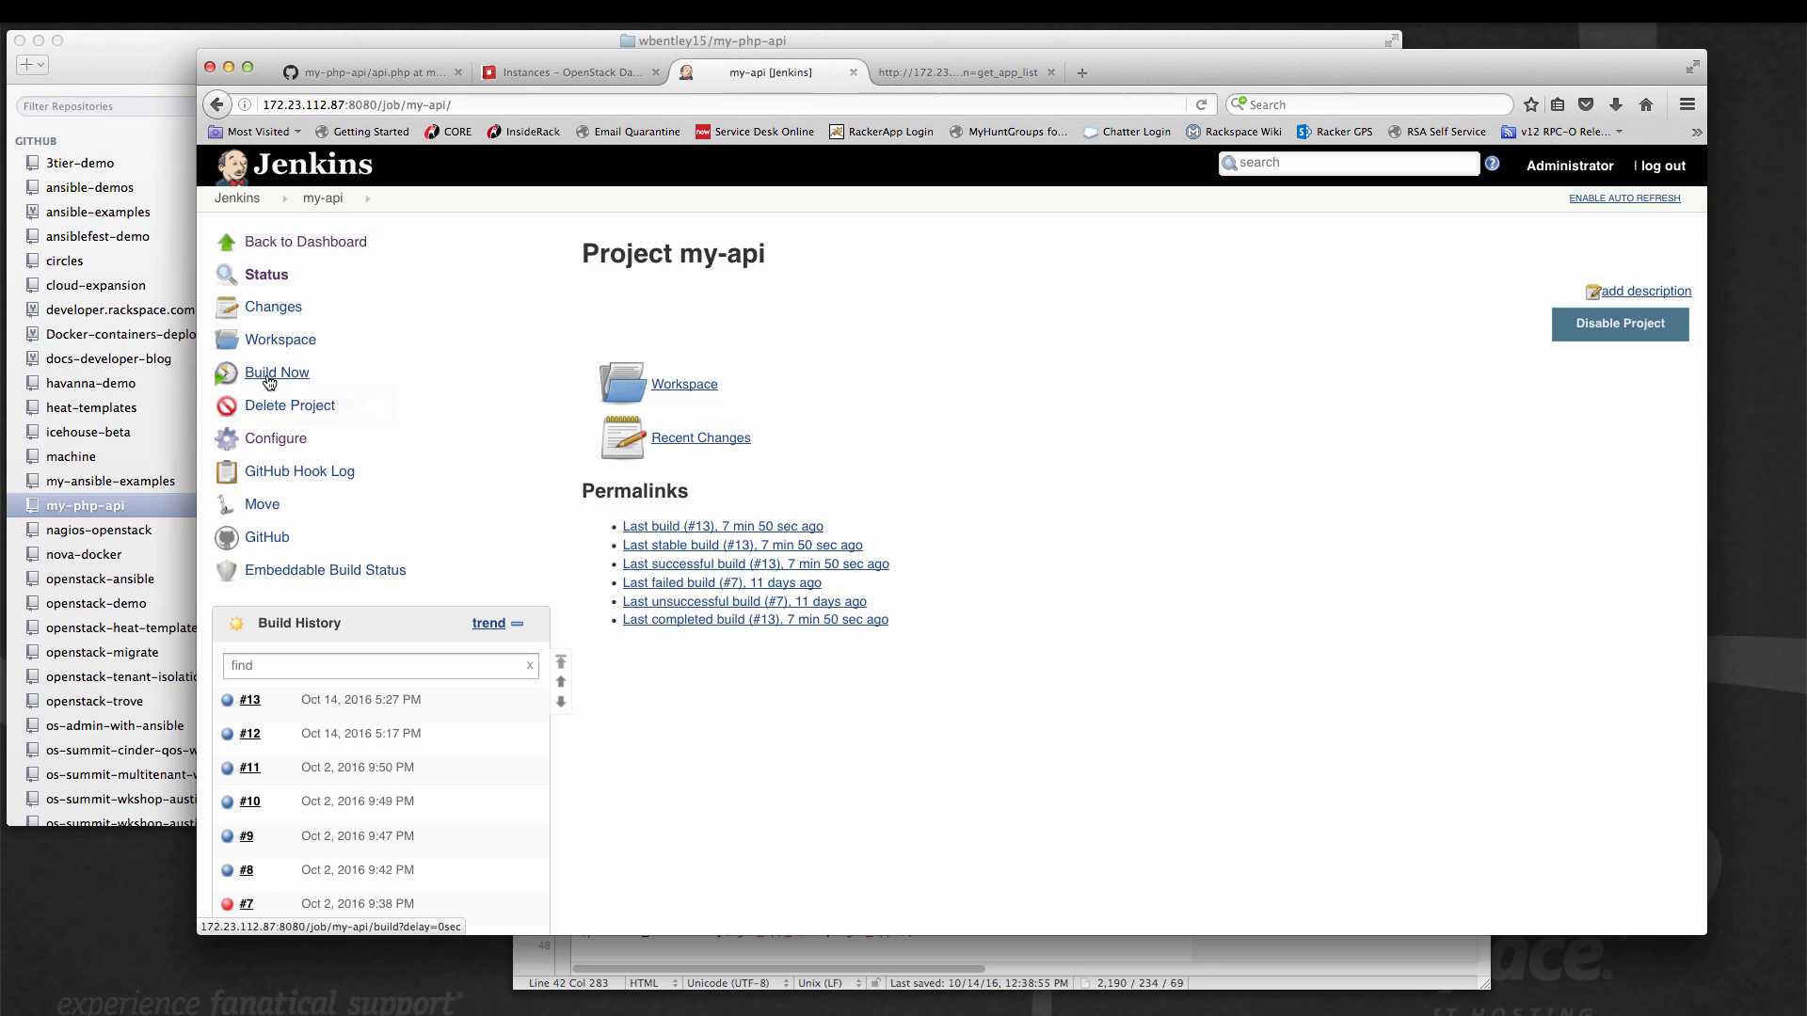
{"action": "left_click", "coordinate": [269, 376]}
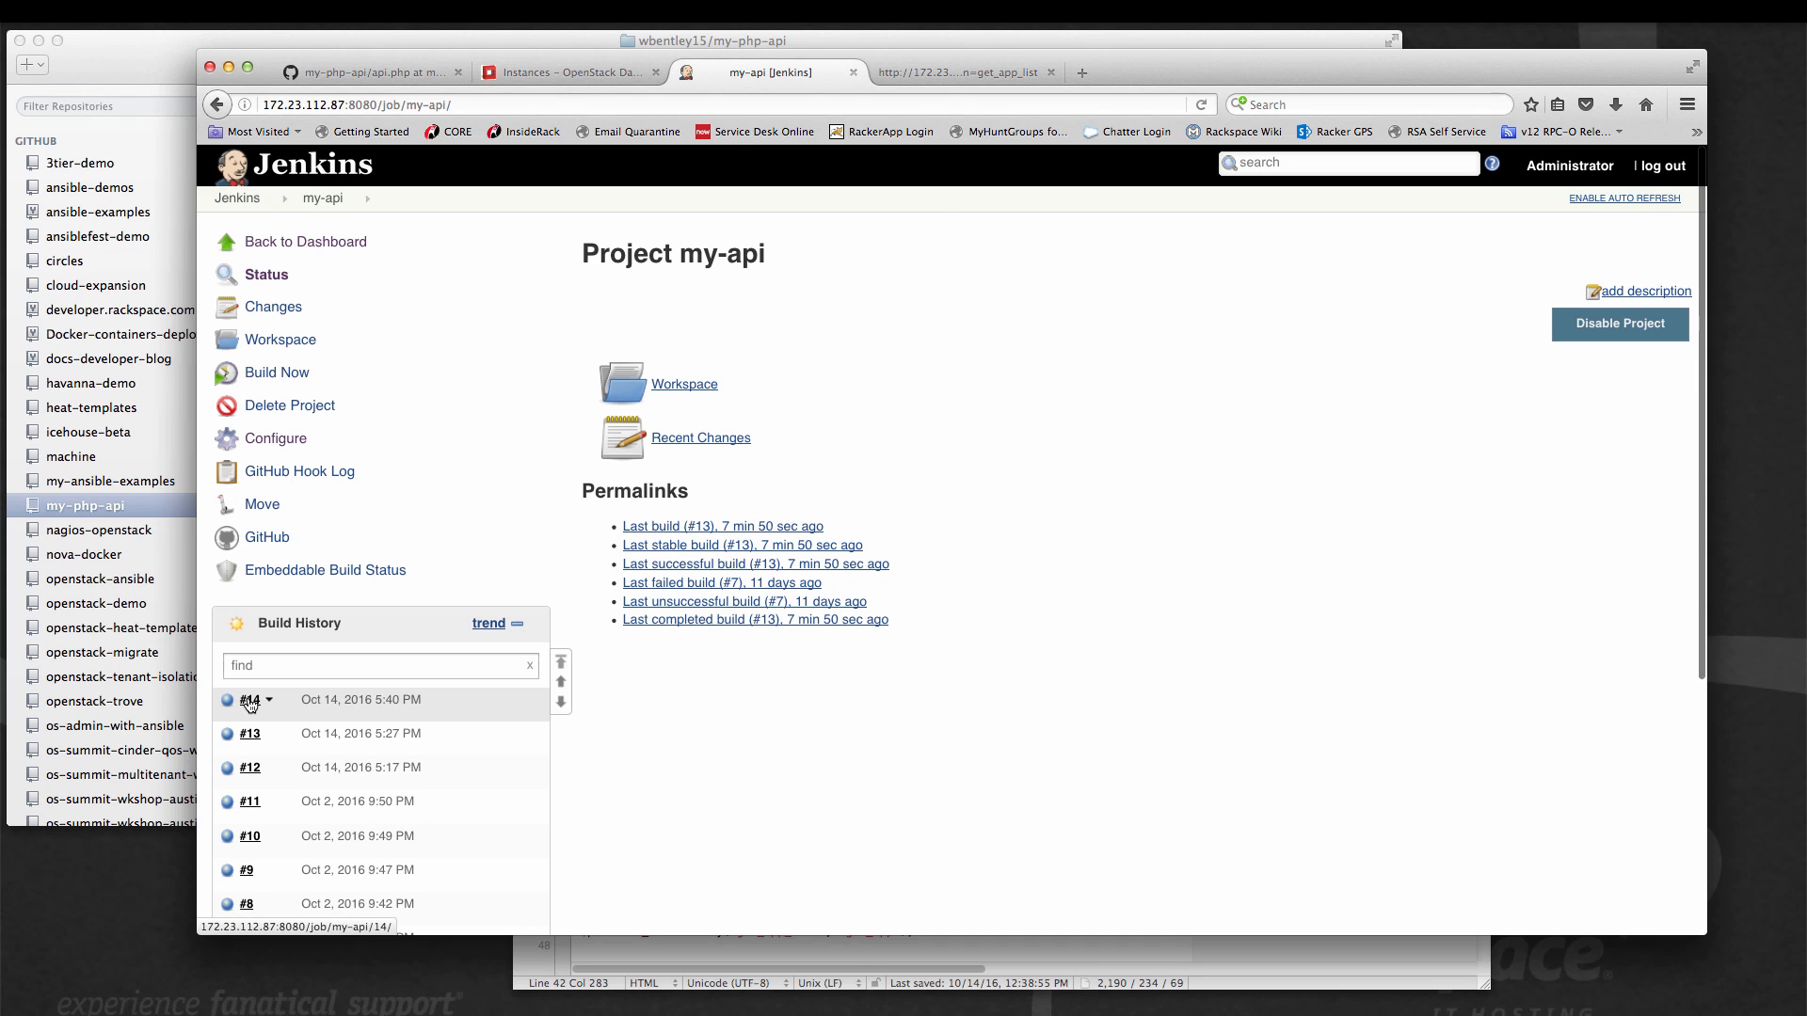
{"action": "left_click", "coordinate": [250, 701]}
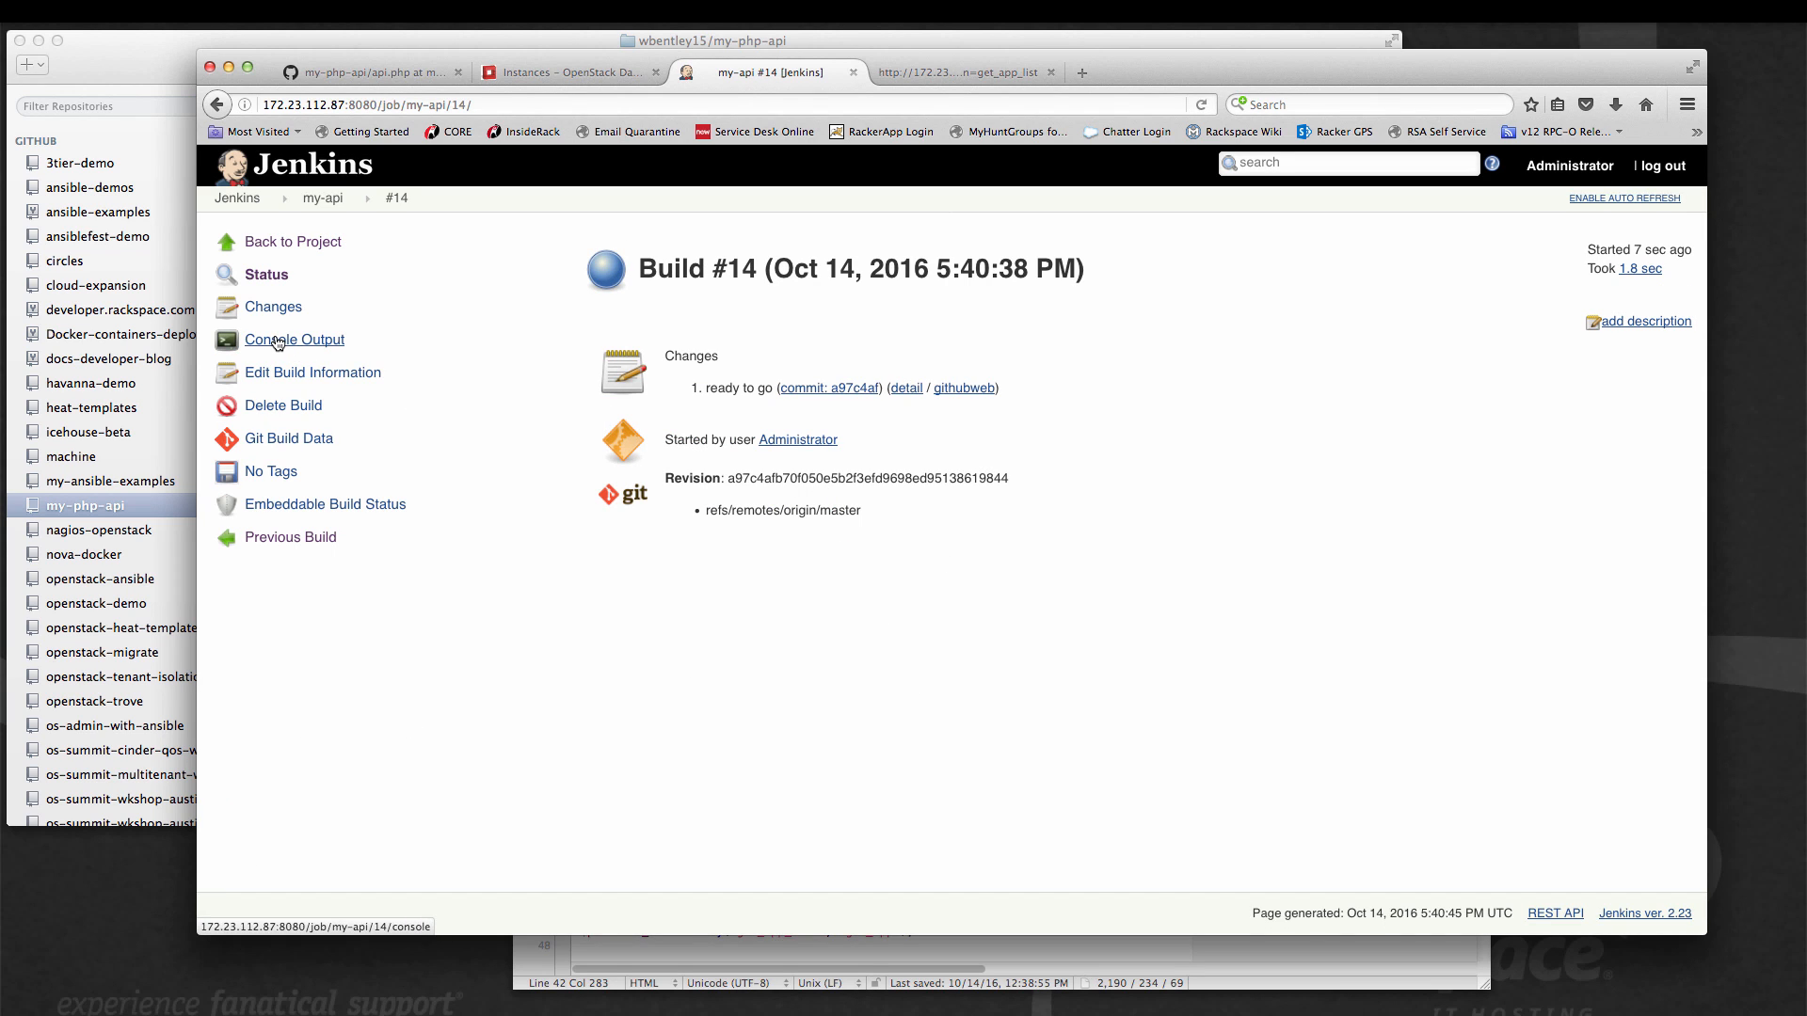
{"action": "left_click", "coordinate": [278, 345]}
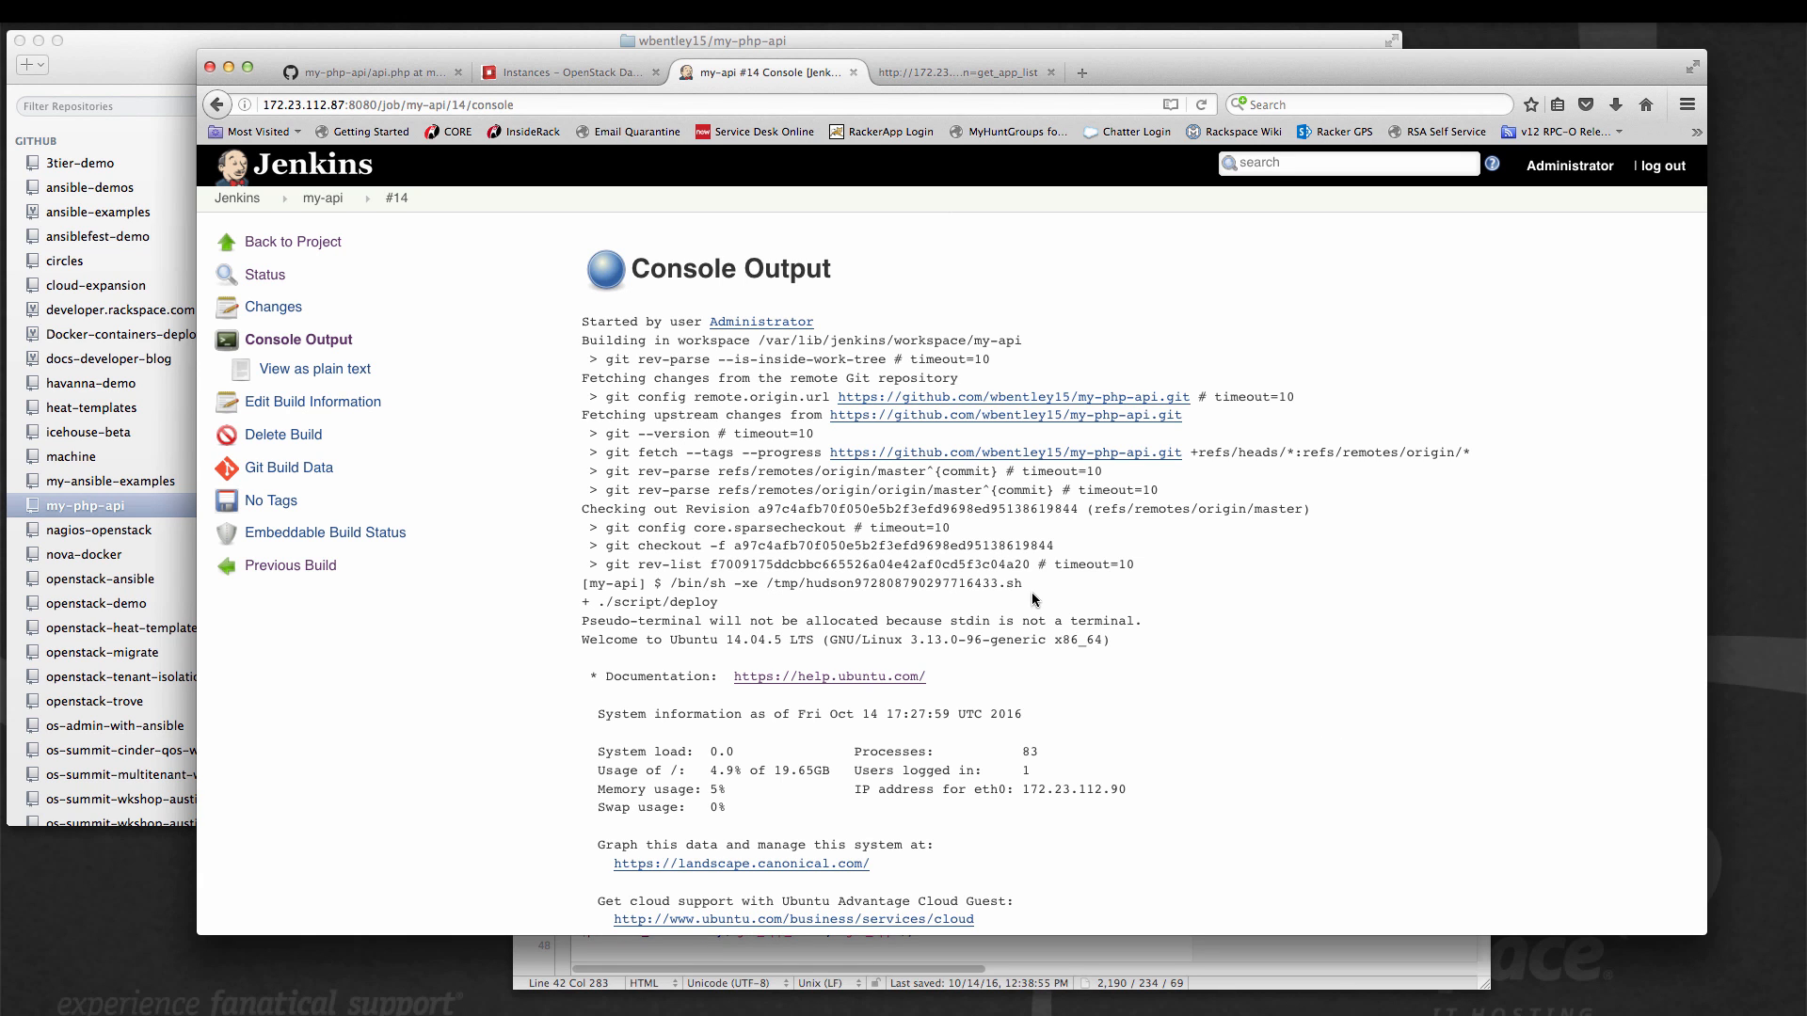
Examine the build's console output, highlighting the api.php change line and the ./script/test result lines.
{"action": "scroll", "coordinate": [1381, 685], "scroll_direction": "down", "scroll_amount": 10}
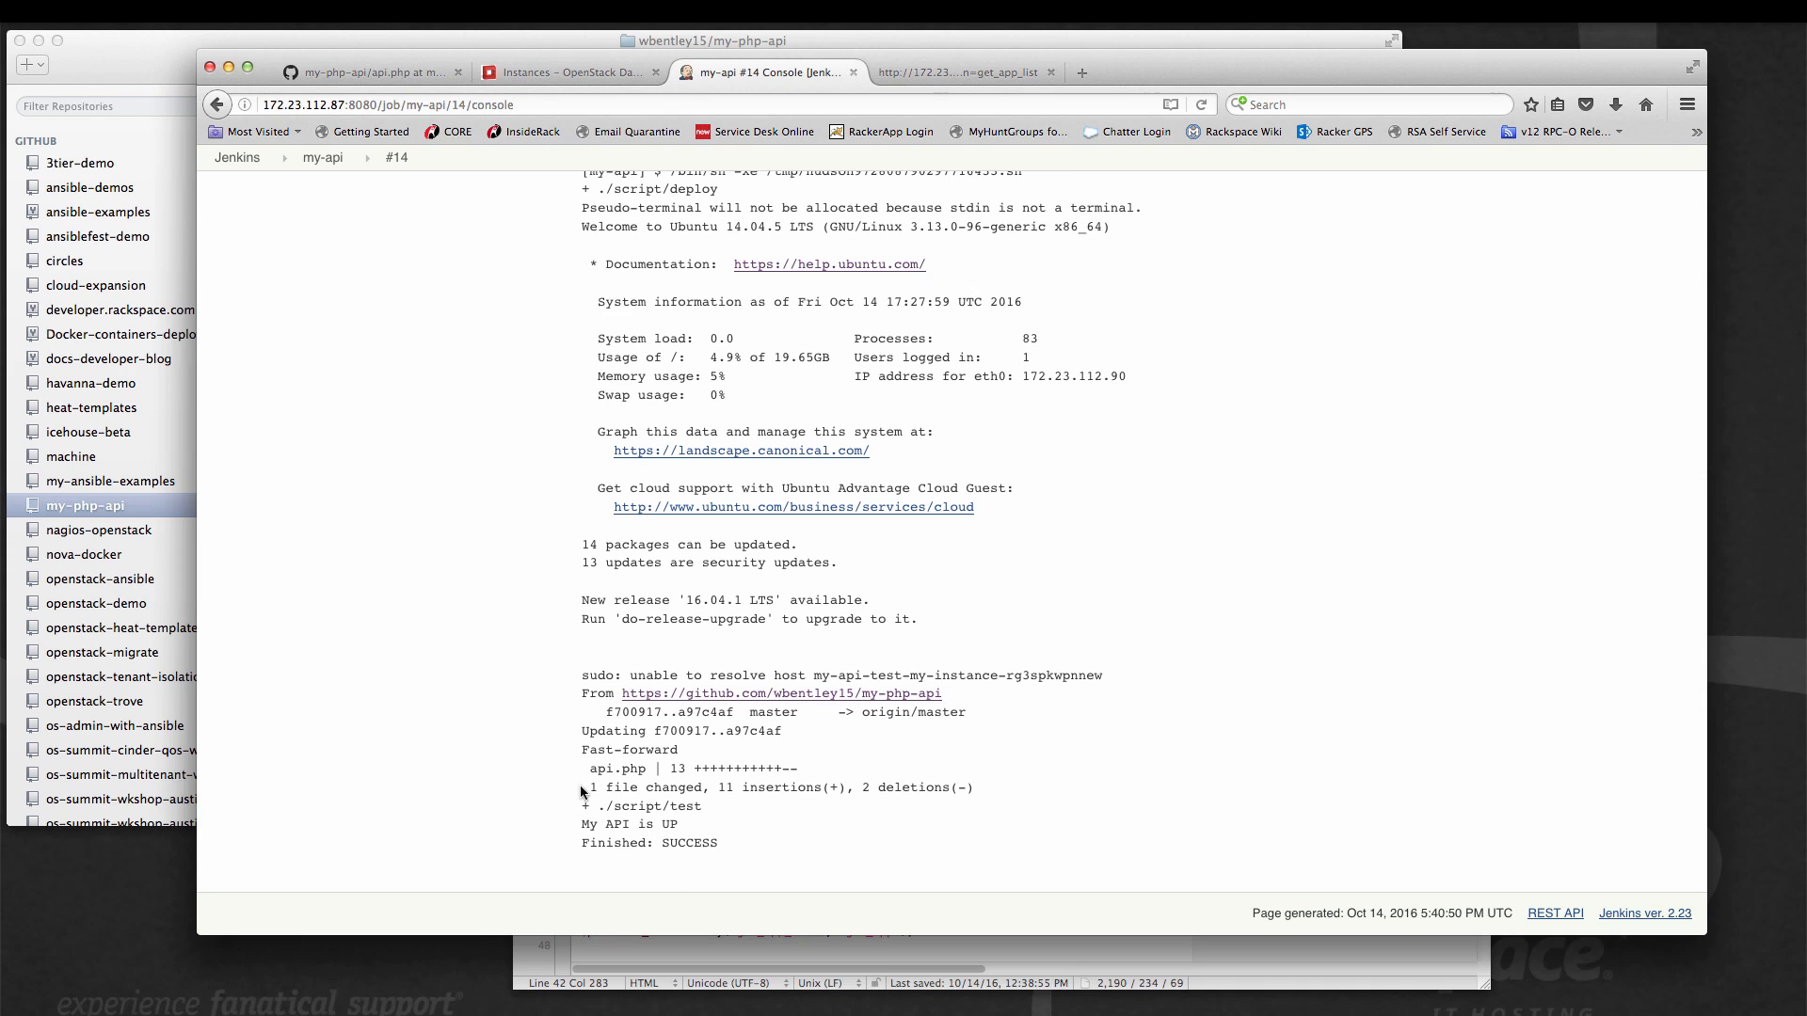
{"action": "left_click_drag", "start_coordinate": [585, 772], "coordinate": [798, 770]}
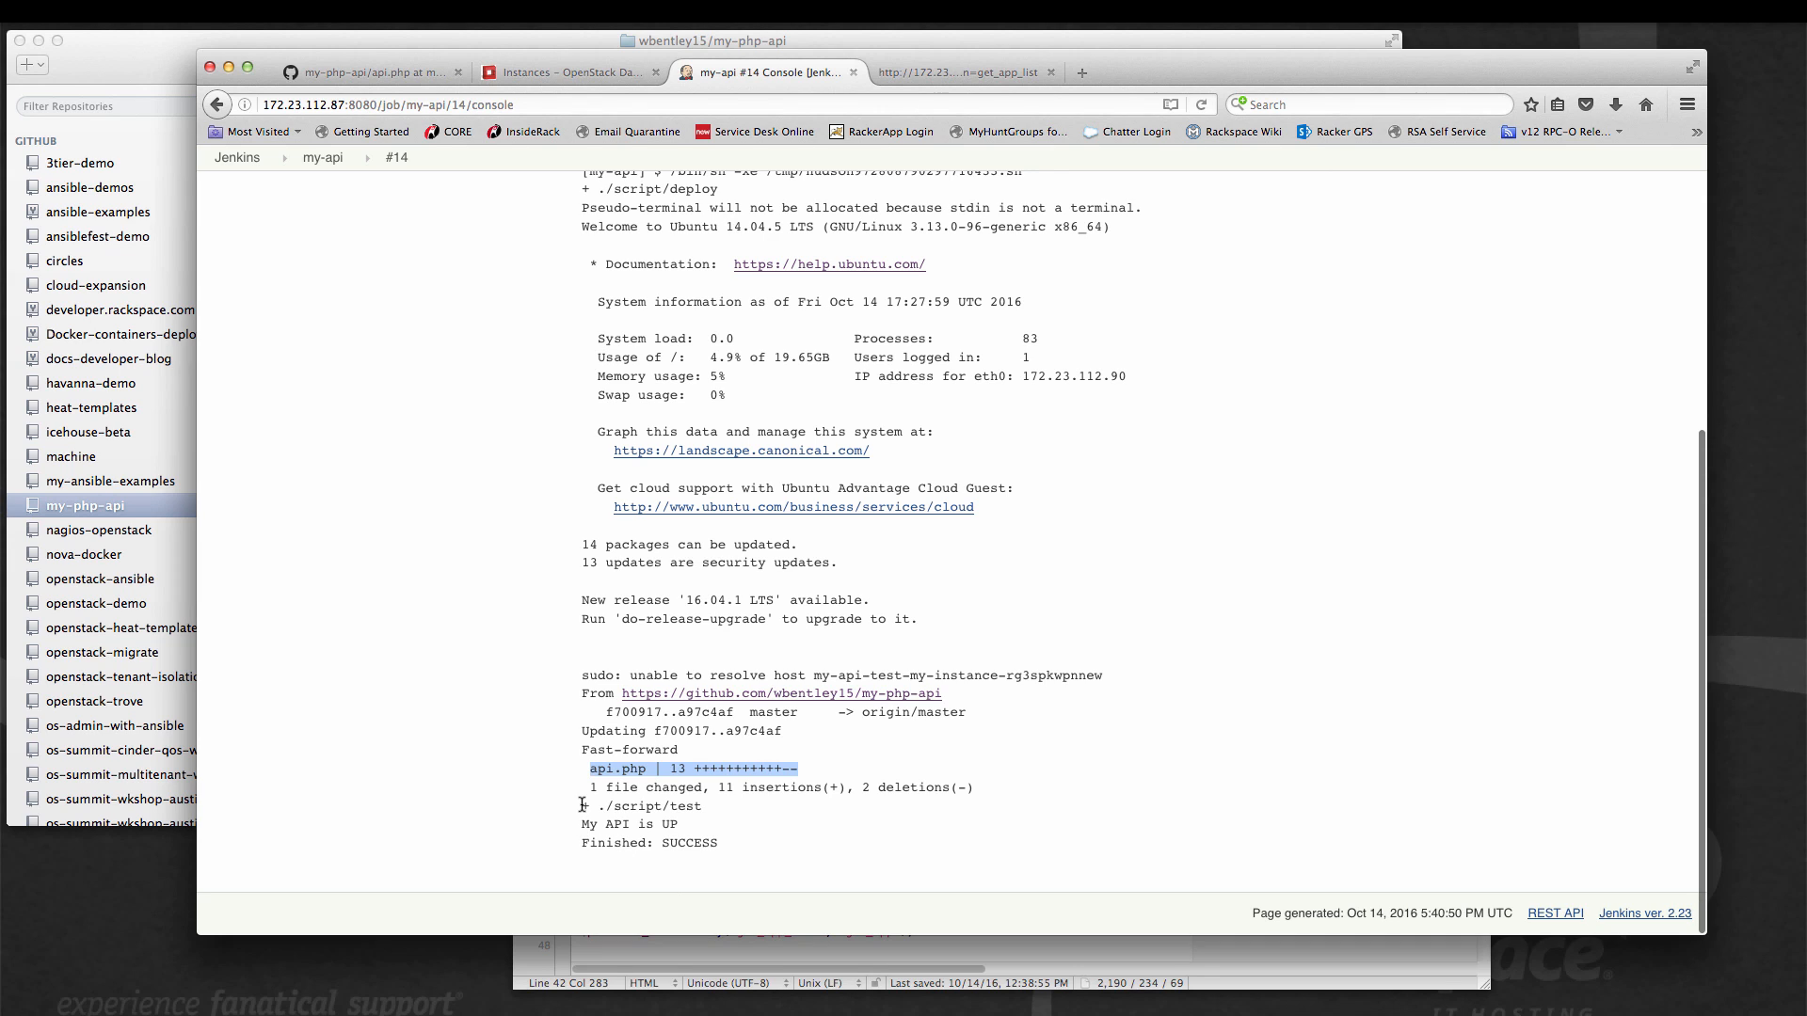
{"action": "left_click_drag", "start_coordinate": [581, 807], "coordinate": [738, 843]}
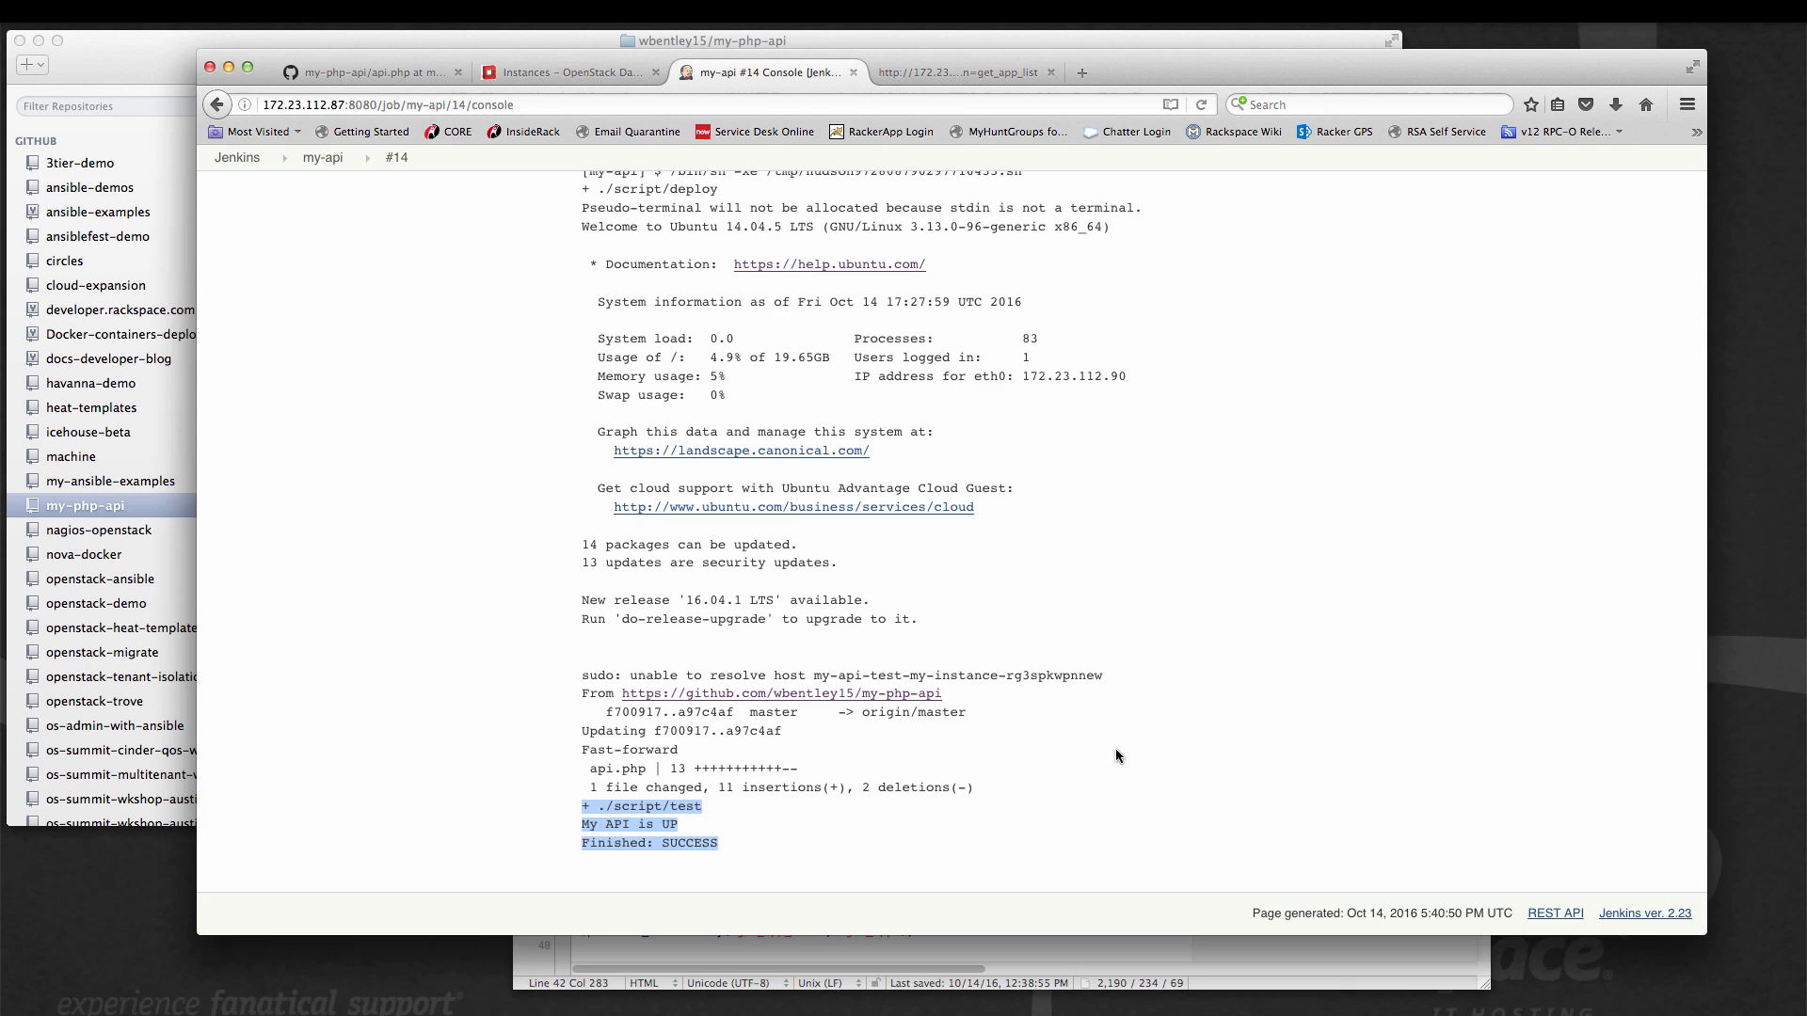
{"action": "scroll", "coordinate": [1115, 749], "scroll_direction": "up", "scroll_amount": 5}
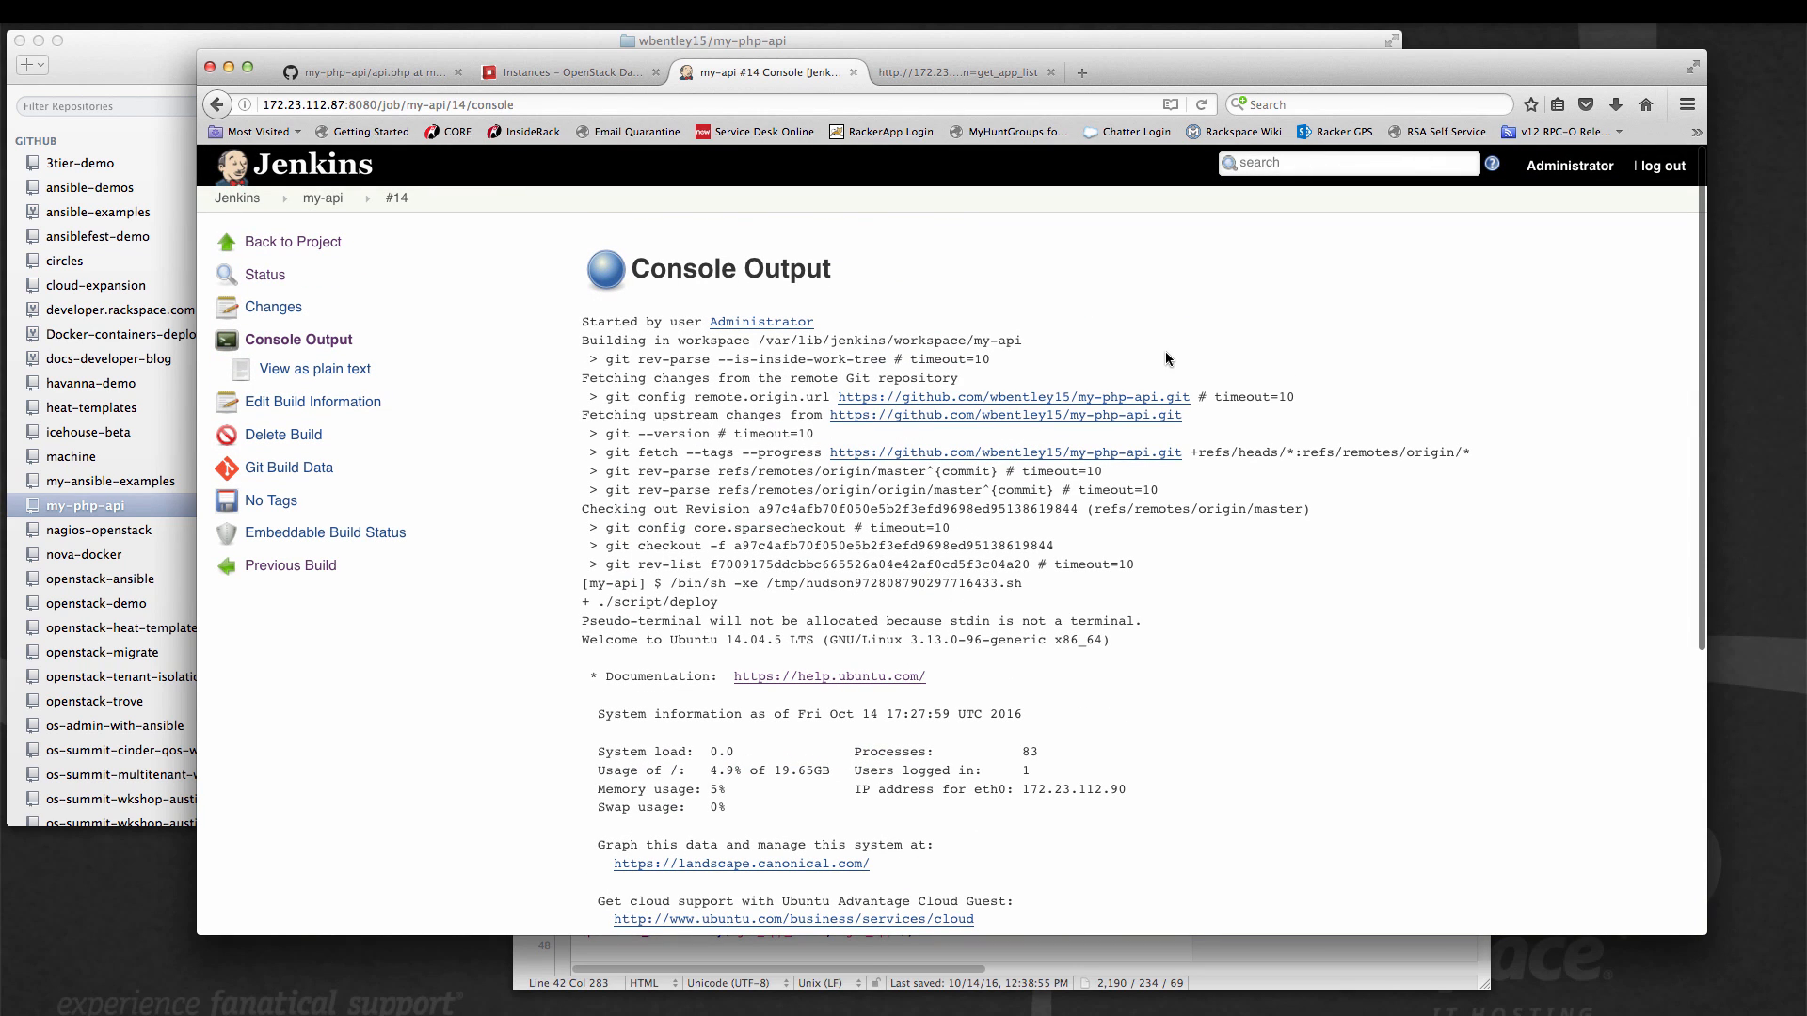
Reload the deployed REST_Client.php app list and open the Mitaka entry.
{"action": "left_click", "coordinate": [927, 82]}
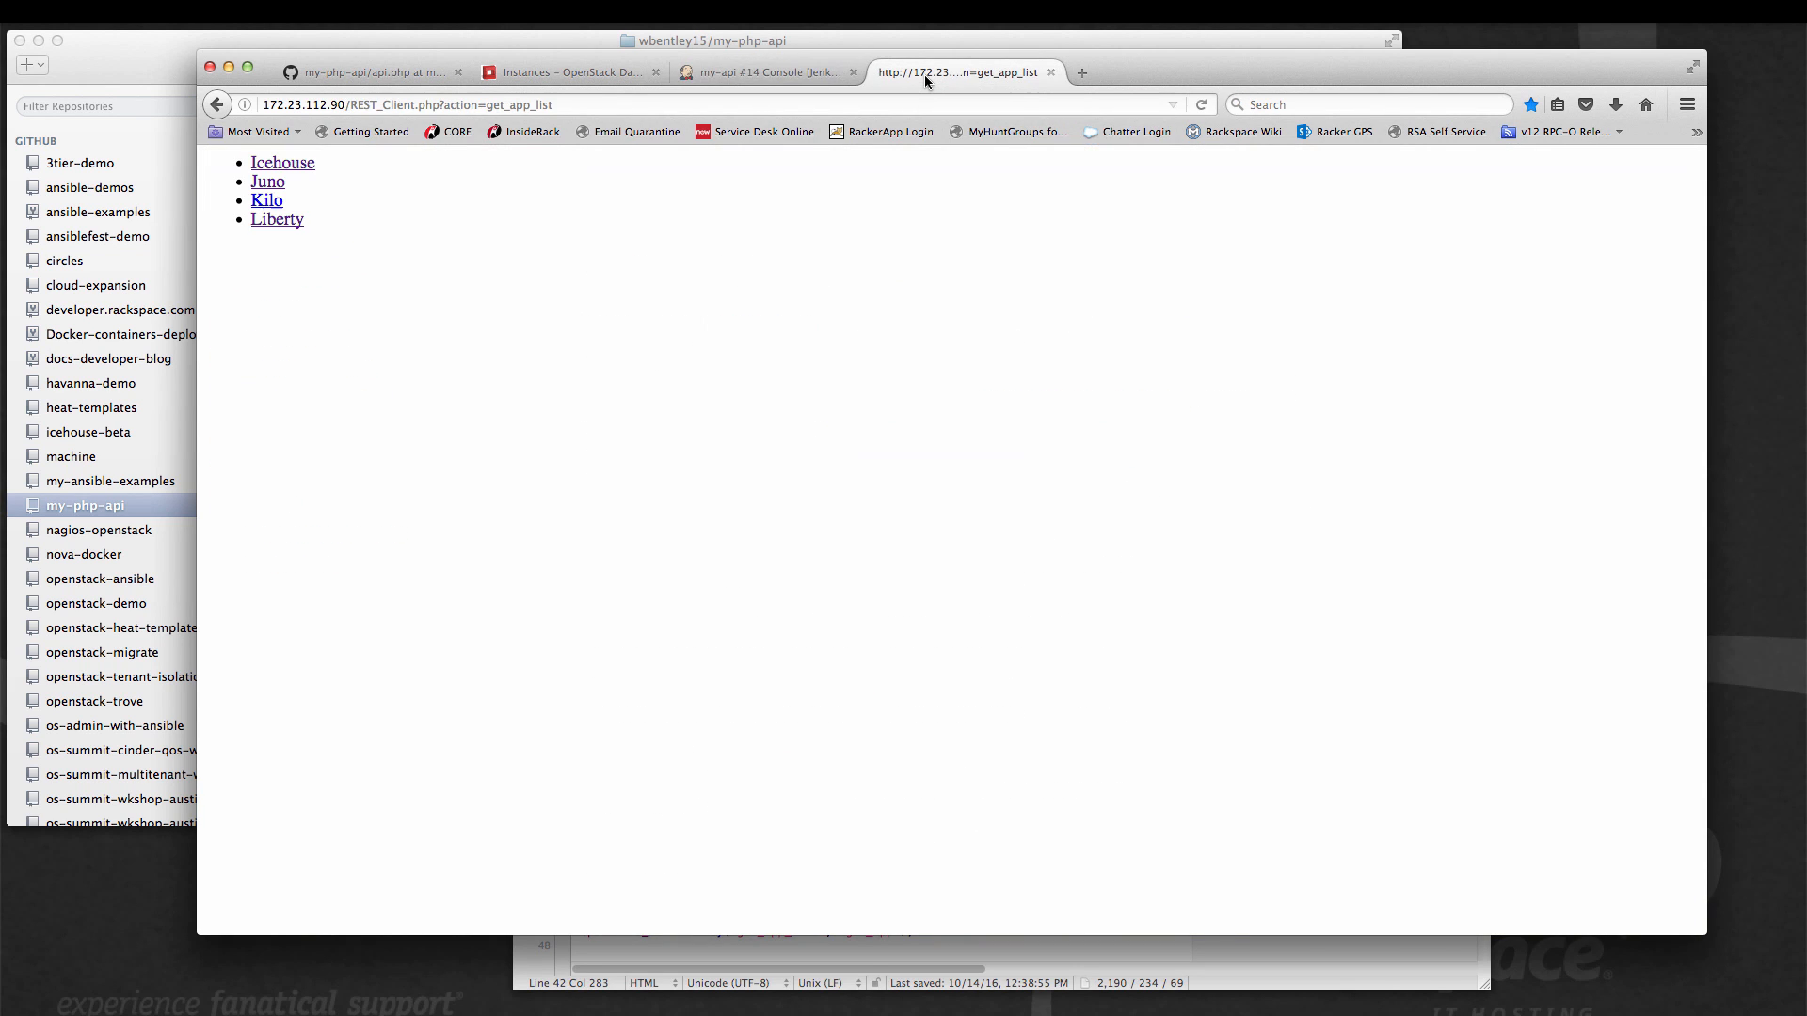
{"action": "left_click", "coordinate": [1203, 106]}
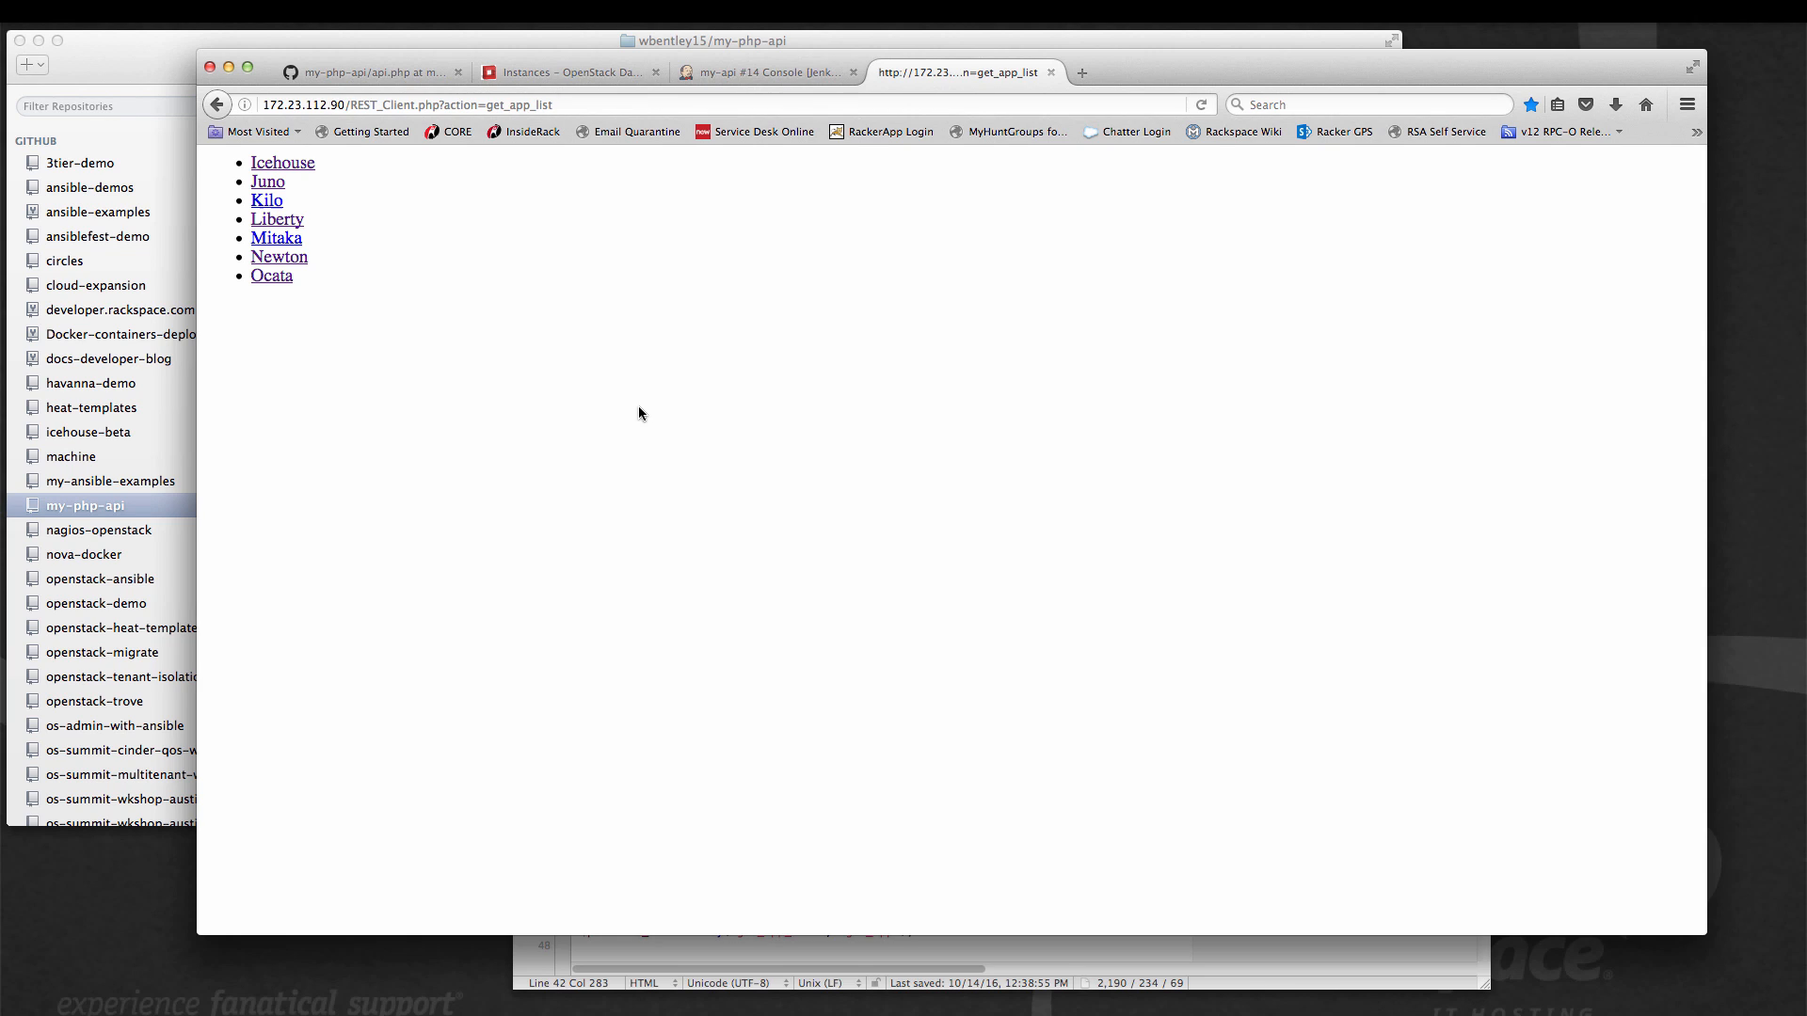
{"action": "left_click", "coordinate": [277, 242]}
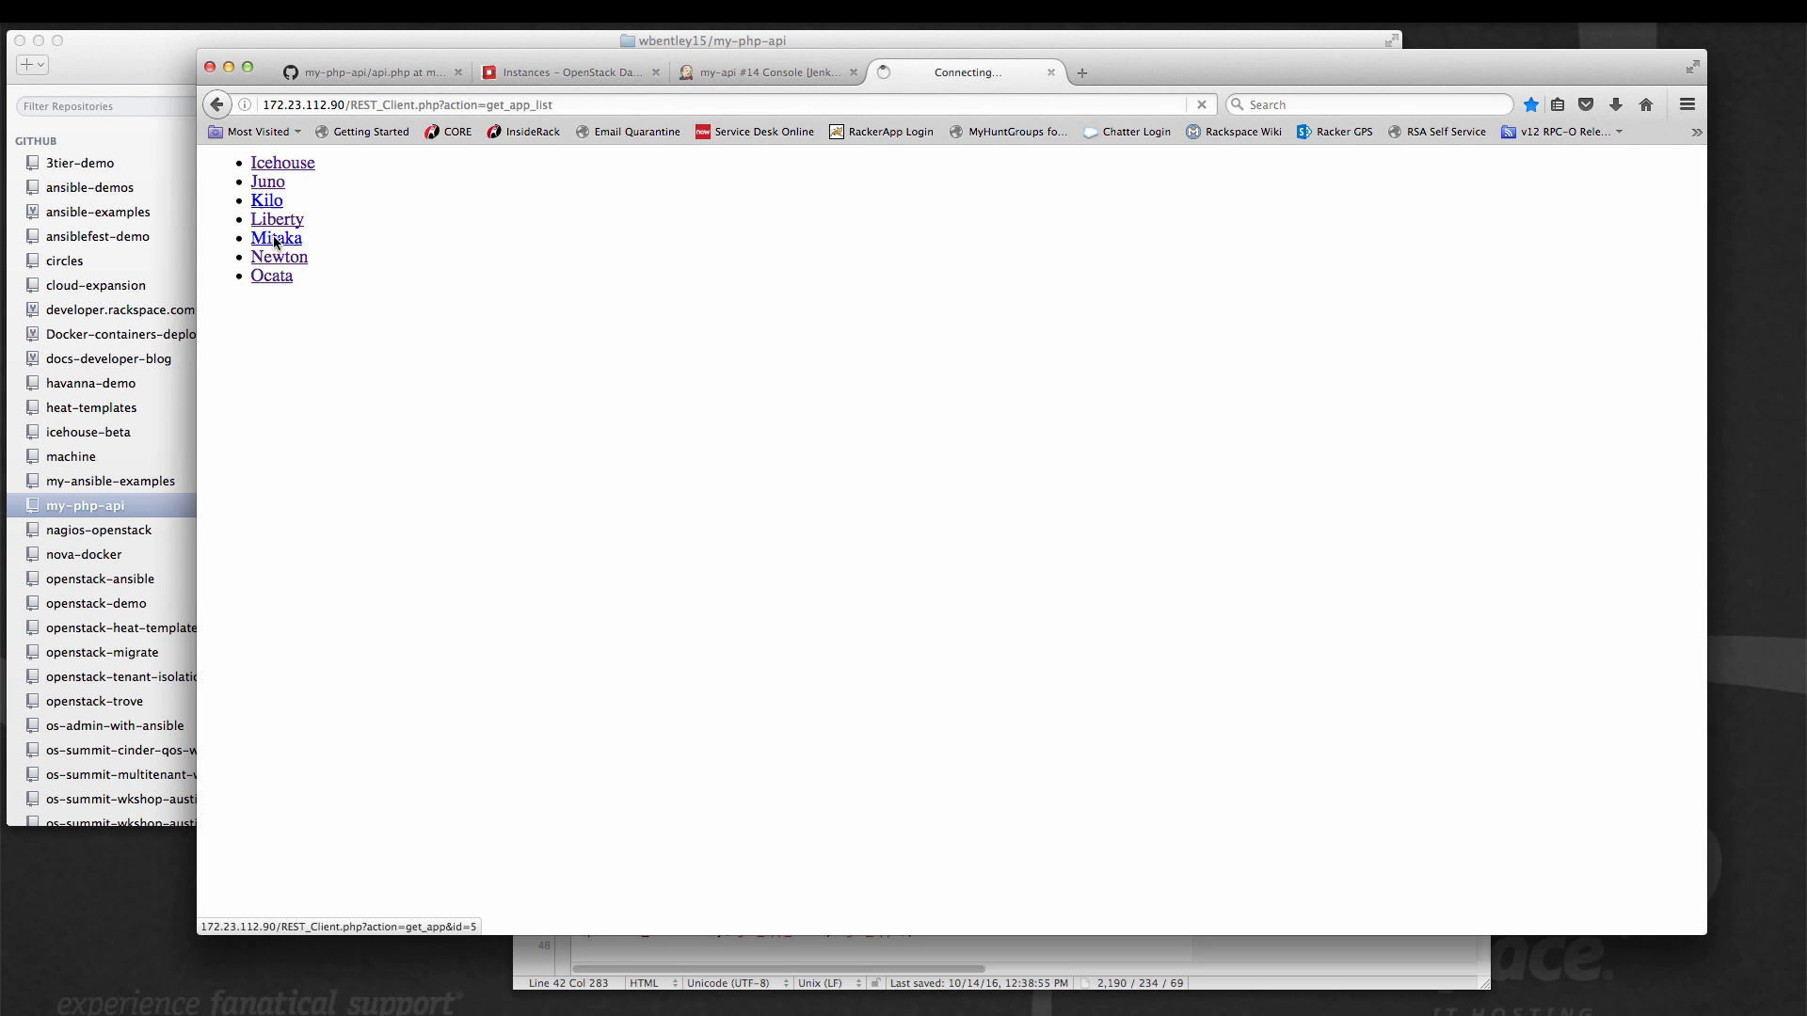